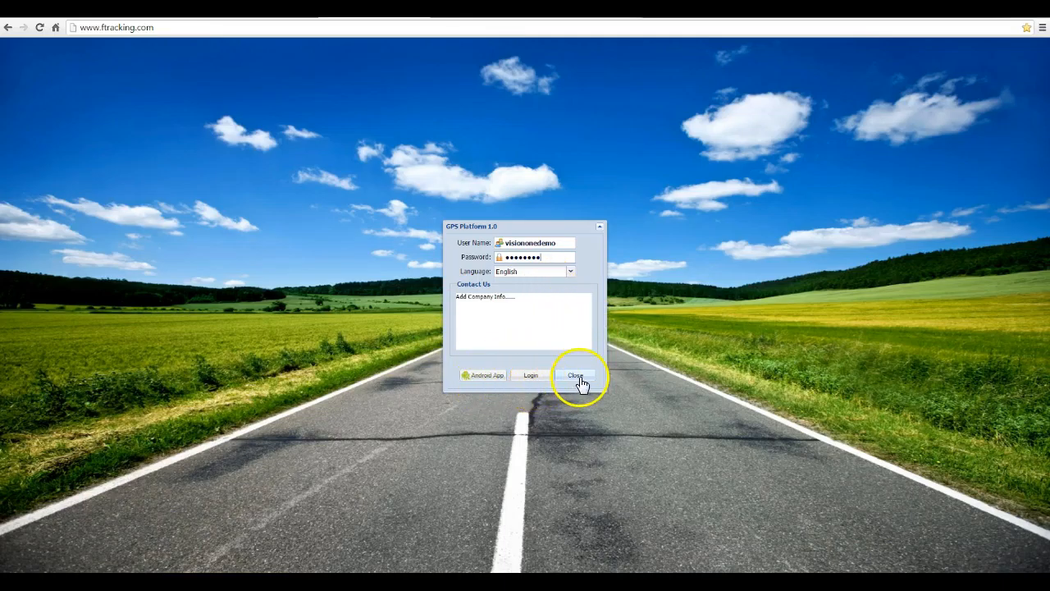
Download the Android app package, dismiss the download notice, and log in to the tracking platform with the credentials already filled in.
{"action": "left_click", "coordinate": [484, 377]}
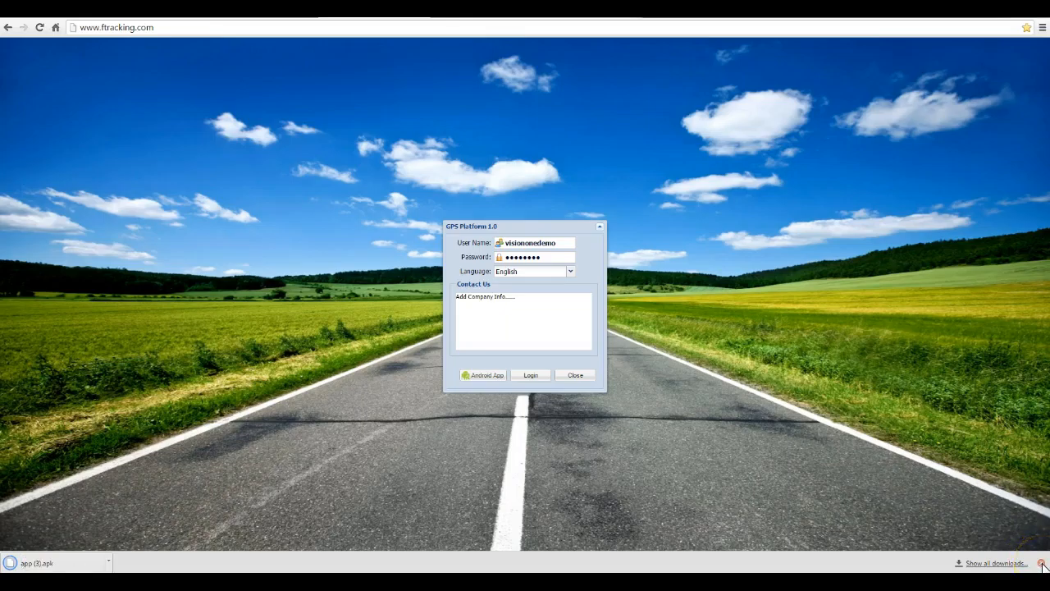
{"action": "left_click", "coordinate": [1042, 564]}
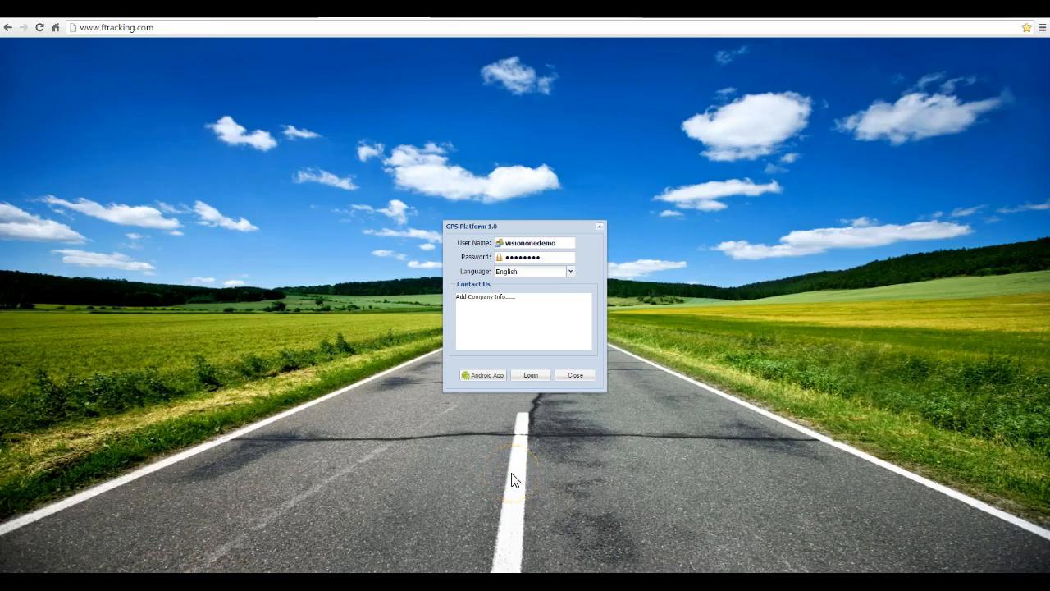
{"action": "left_click", "coordinate": [482, 374]}
{"action": "left_click", "coordinate": [532, 375]}
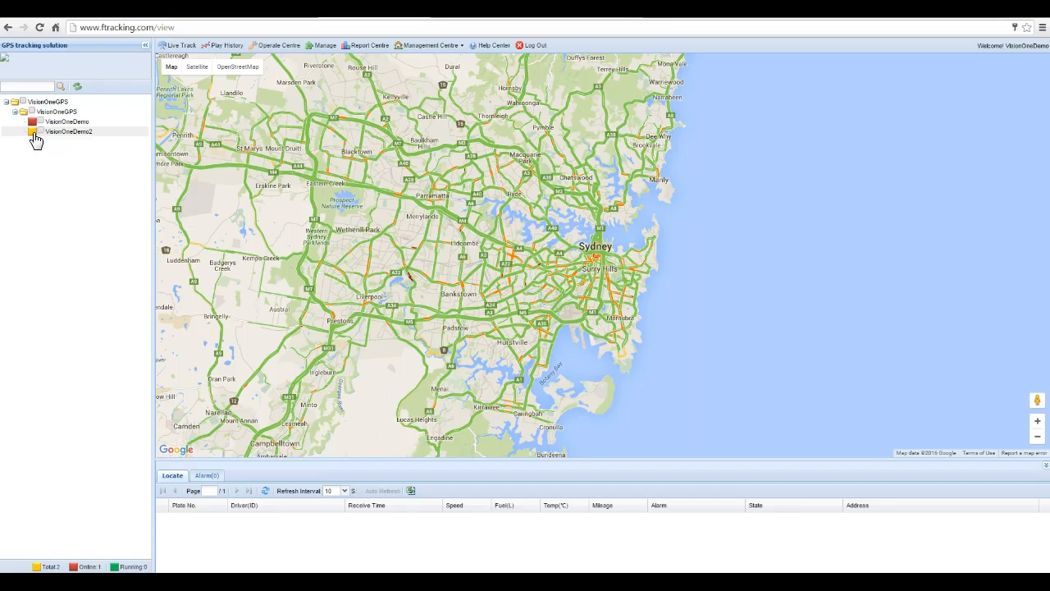
Open the account password change form, cancel it, and look through the skin colour options in the Management Centre.
{"action": "left_click", "coordinate": [35, 136]}
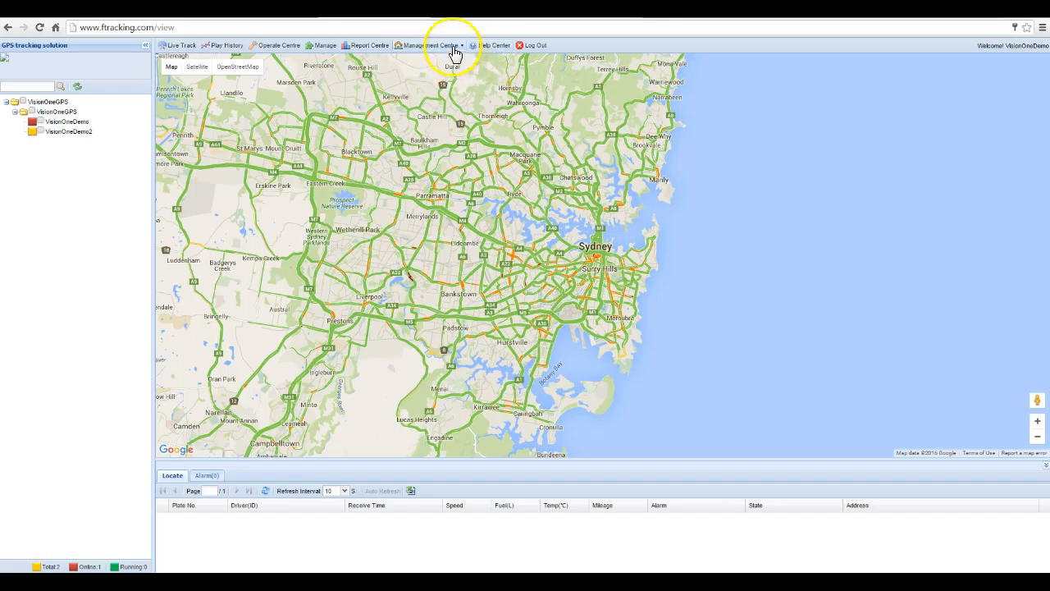
{"action": "left_click", "coordinate": [453, 48]}
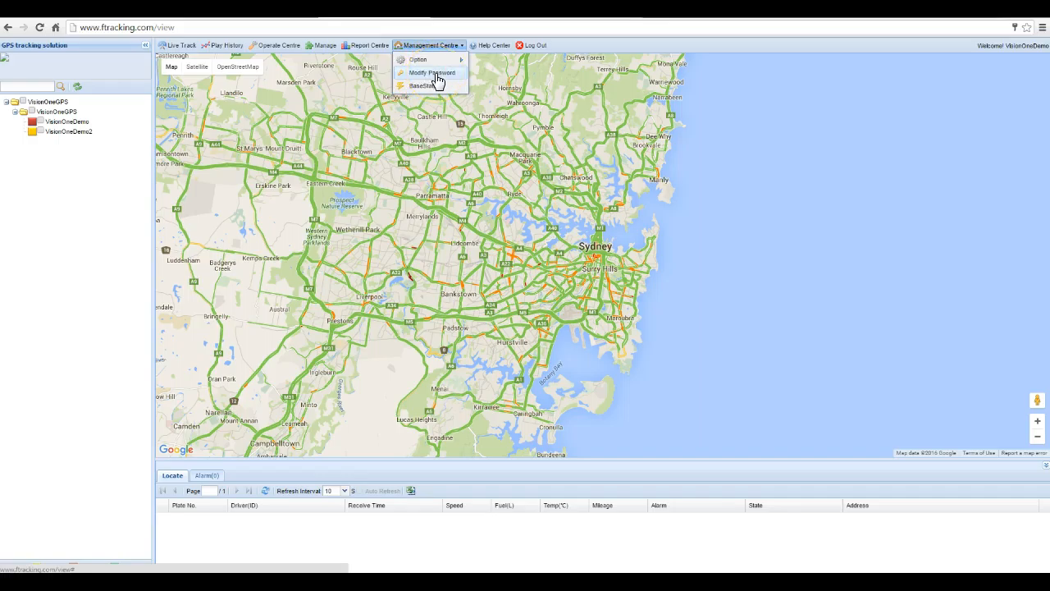
{"action": "left_click", "coordinate": [436, 73]}
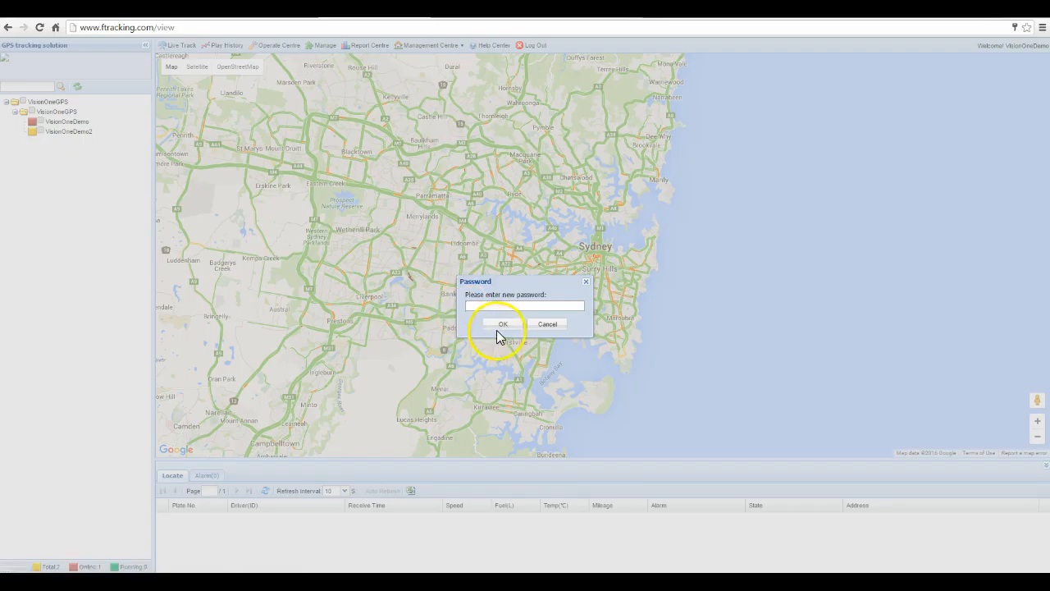
{"action": "left_click", "coordinate": [547, 324]}
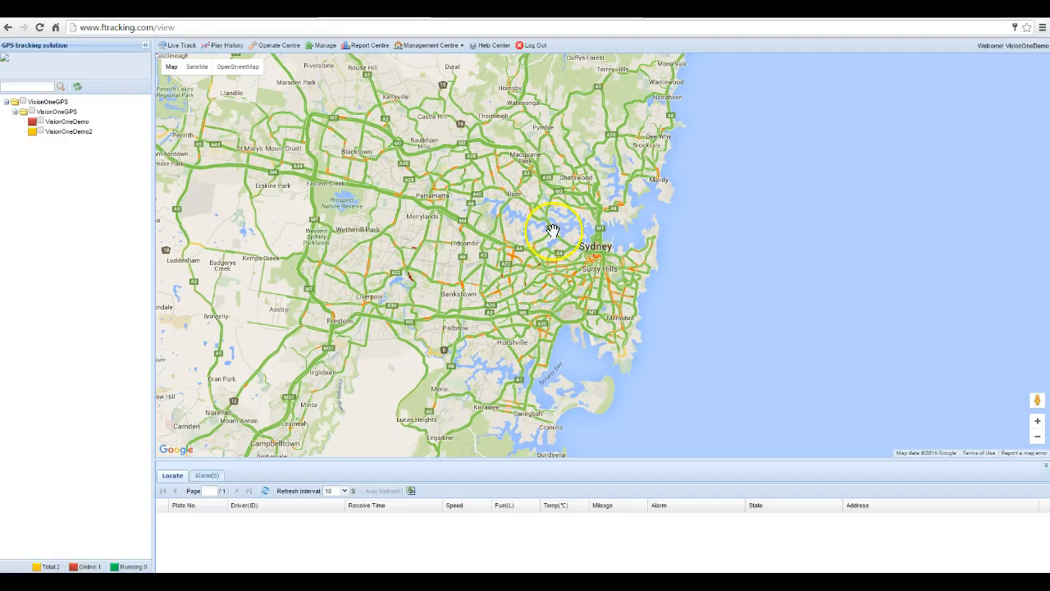
{"action": "left_click", "coordinate": [436, 47]}
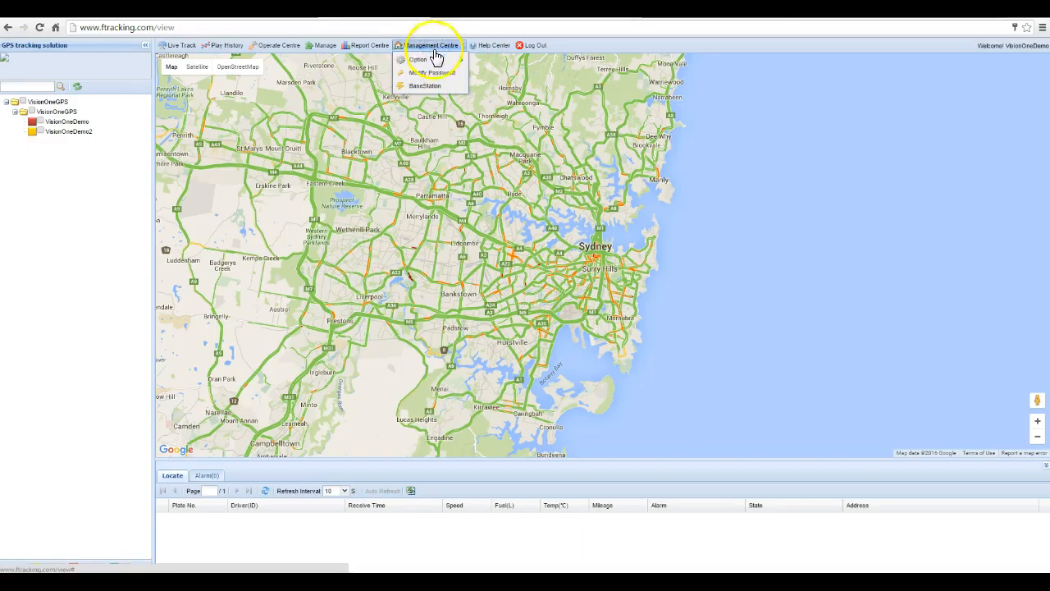
{"action": "mouse_move", "coordinate": [437, 61]}
{"action": "mouse_move", "coordinate": [489, 65]}
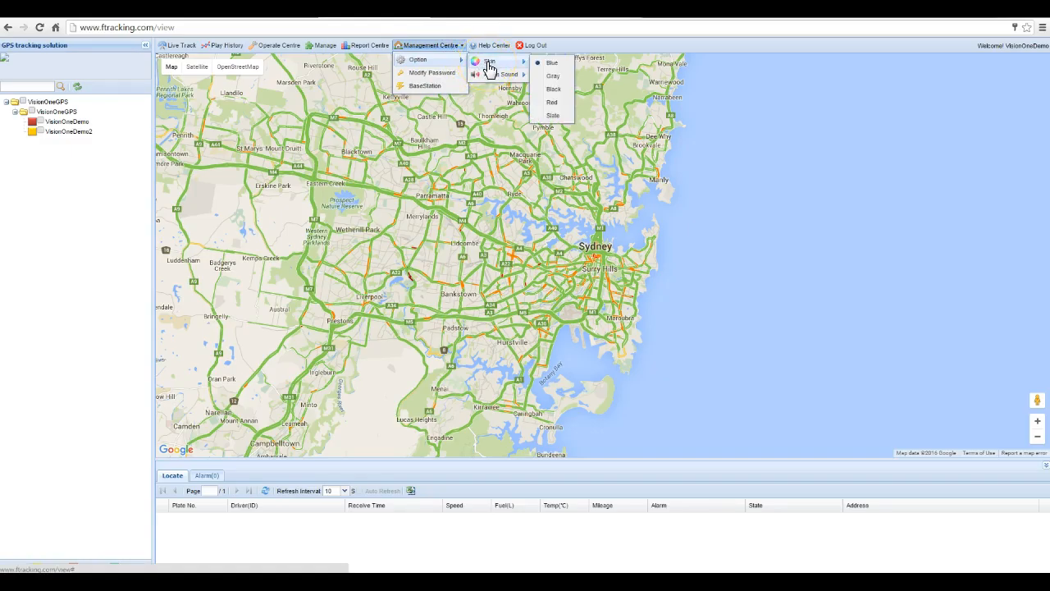
{"action": "left_click", "coordinate": [438, 92]}
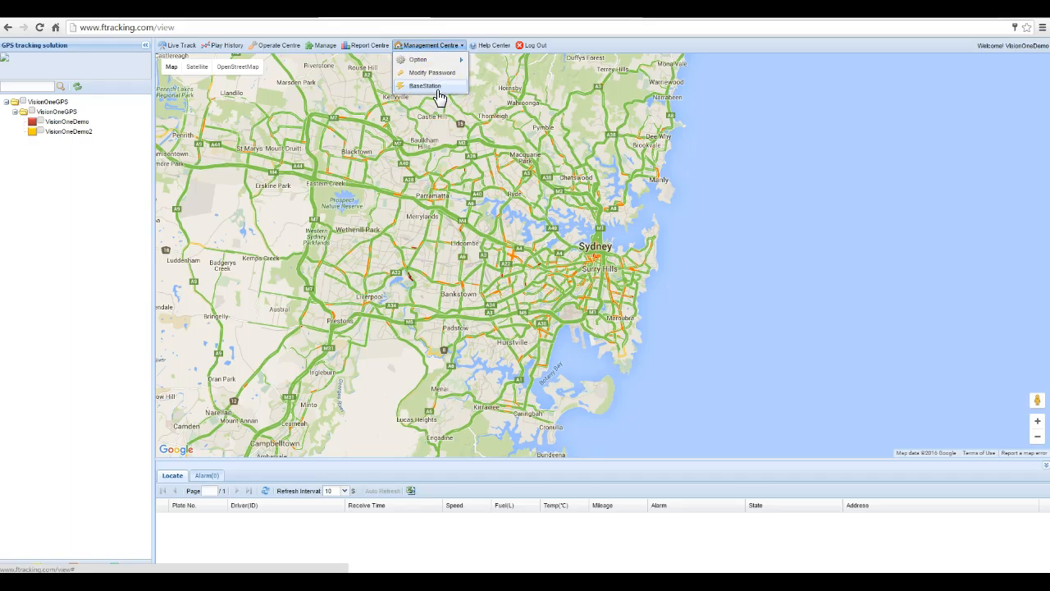
Open the Report Centre, view the list of available reports, and close its window.
{"action": "left_click", "coordinate": [374, 48]}
{"action": "left_click", "coordinate": [370, 47]}
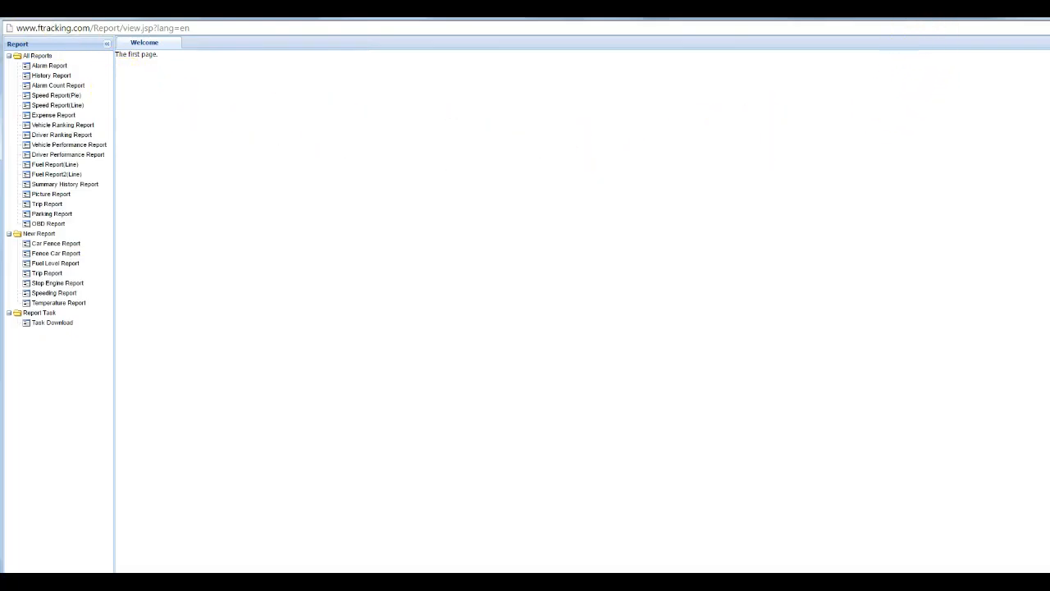
{"action": "left_click_drag", "start_coordinate": [921, 15], "coordinate": [932, 206]}
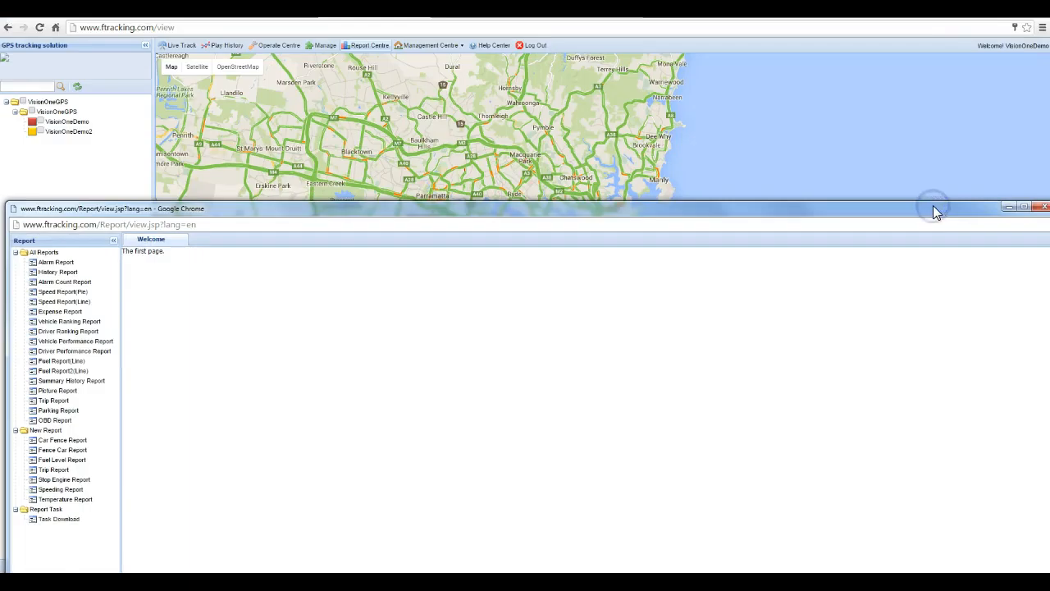
{"action": "left_click", "coordinate": [1040, 208]}
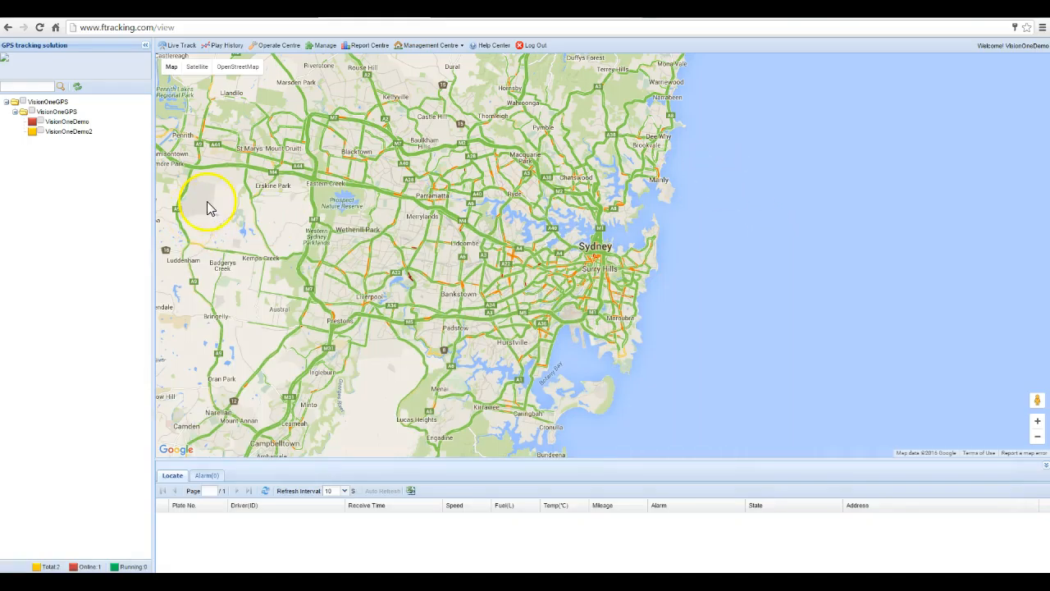
{"action": "left_click", "coordinate": [363, 47]}
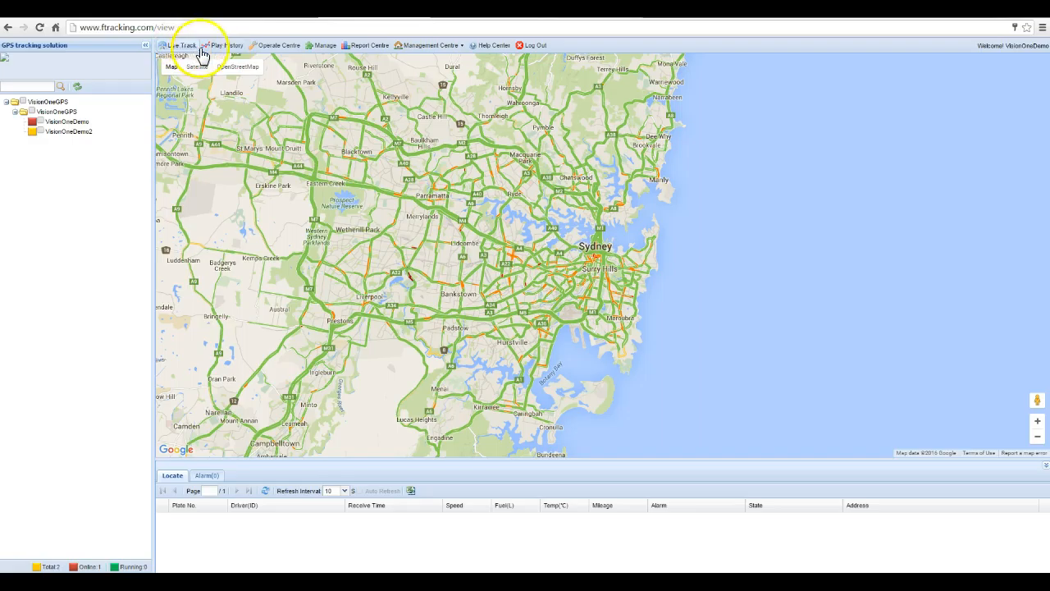
Open the Manage window and bring up the vehicle management page from the Core section.
{"action": "left_click", "coordinate": [325, 46]}
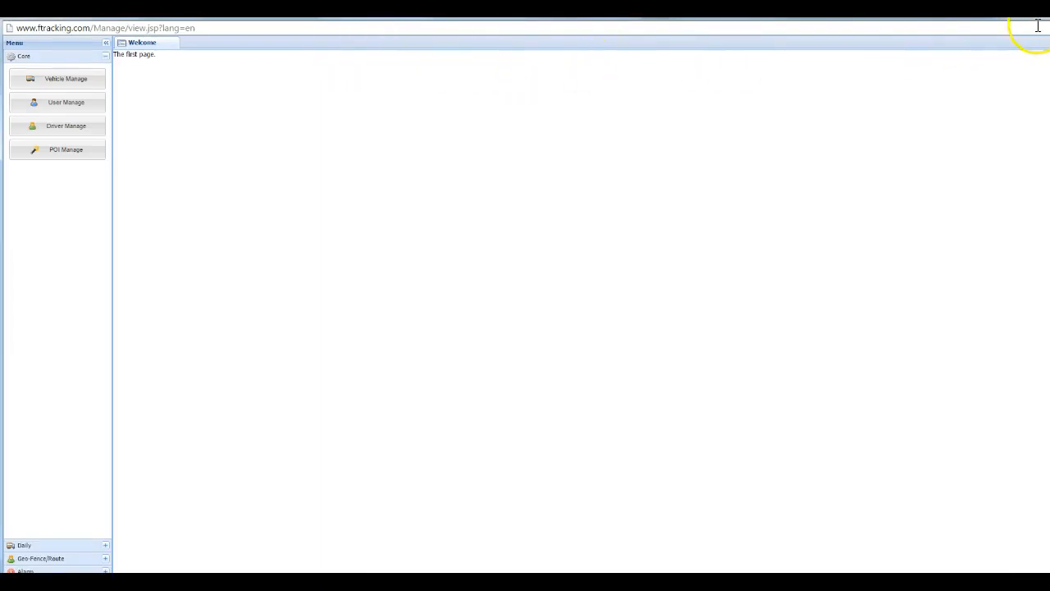
{"action": "left_click", "coordinate": [106, 57]}
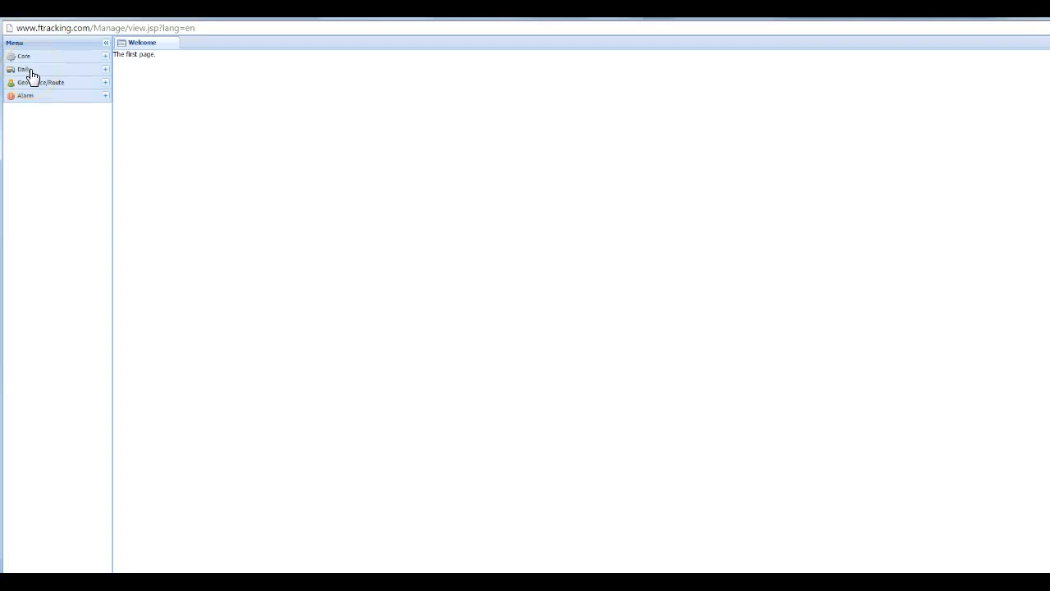
{"action": "left_click", "coordinate": [105, 56]}
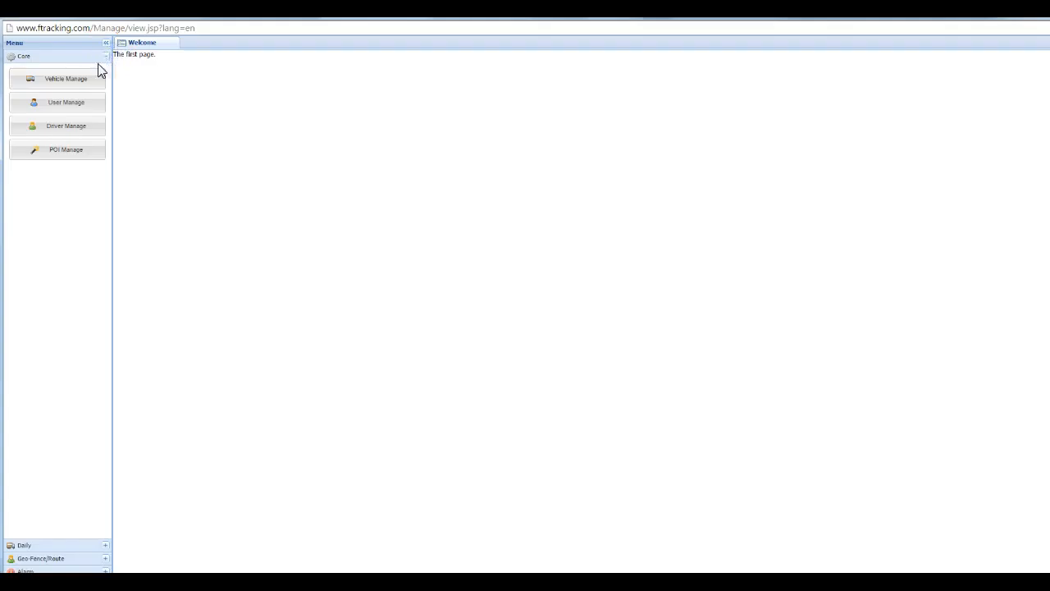
{"action": "left_click", "coordinate": [78, 85]}
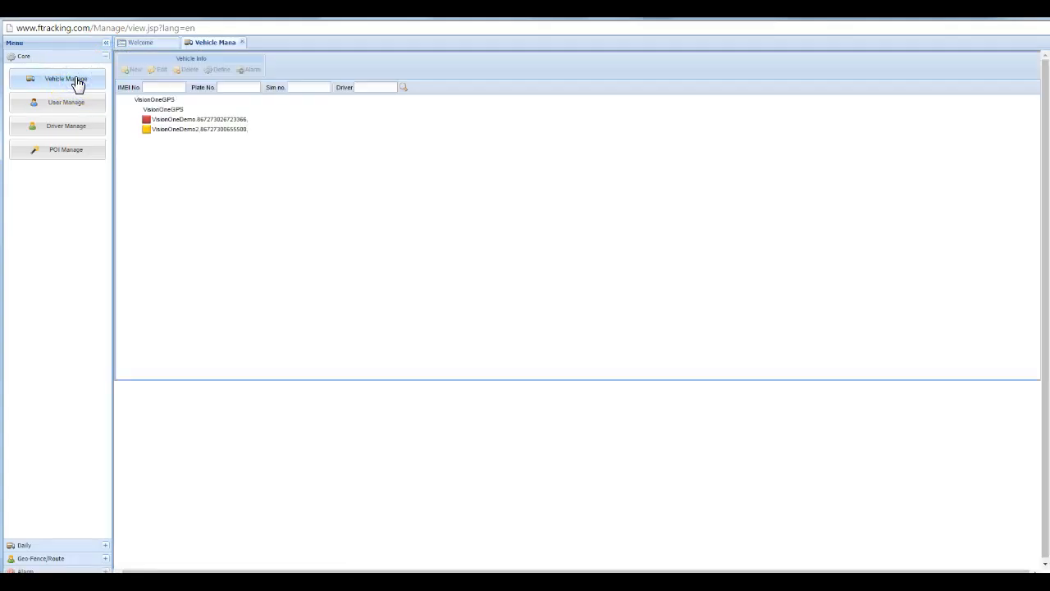
Select the VisionOneDemo vehicle and open its details for editing.
{"action": "left_click", "coordinate": [149, 119]}
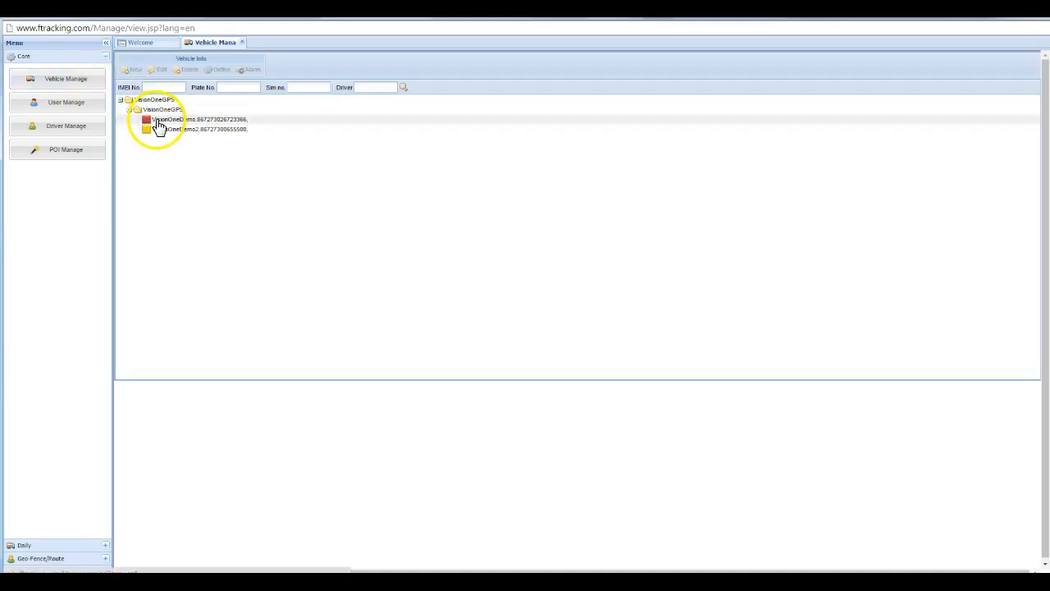
{"action": "left_click", "coordinate": [251, 130]}
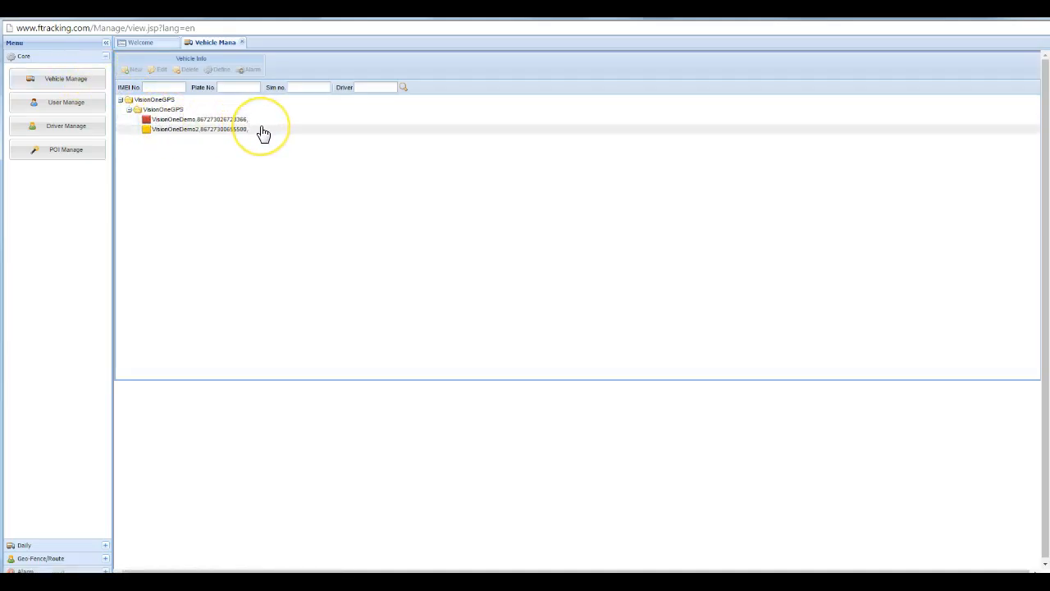
{"action": "left_click", "coordinate": [199, 122]}
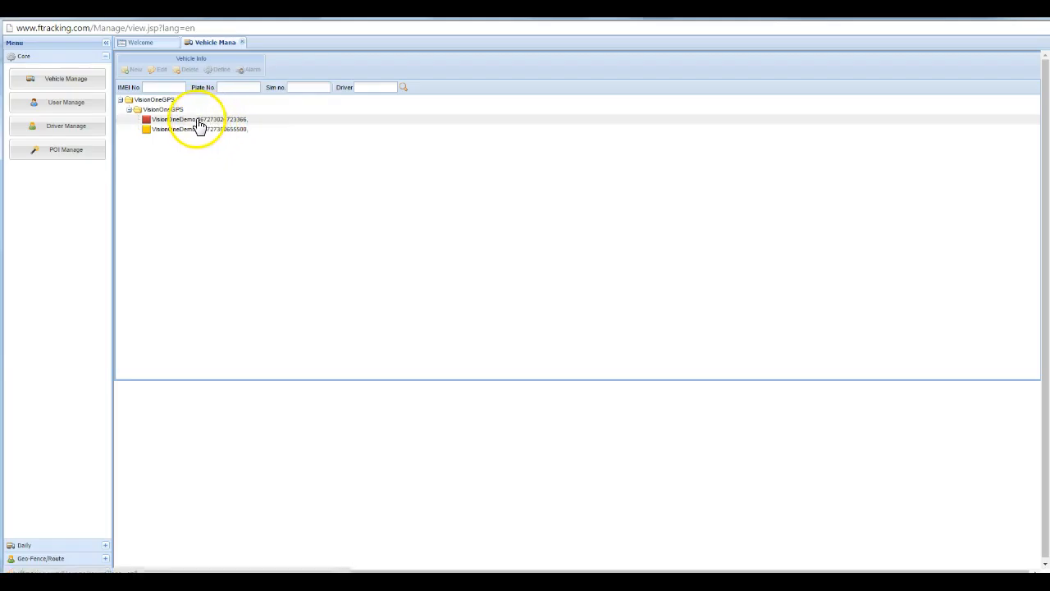
{"action": "left_click", "coordinate": [199, 121]}
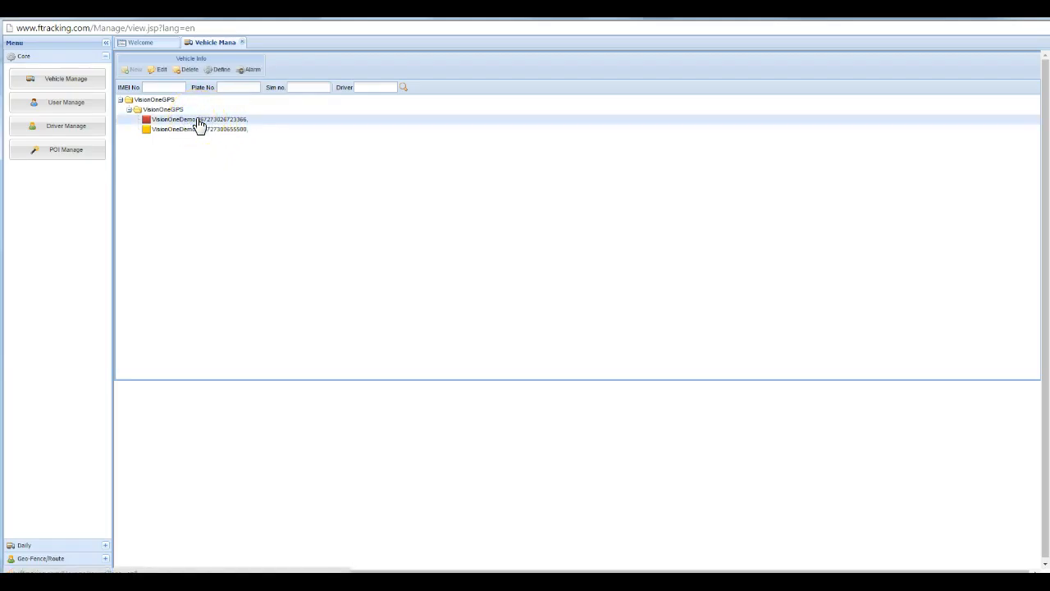
{"action": "left_click", "coordinate": [161, 70]}
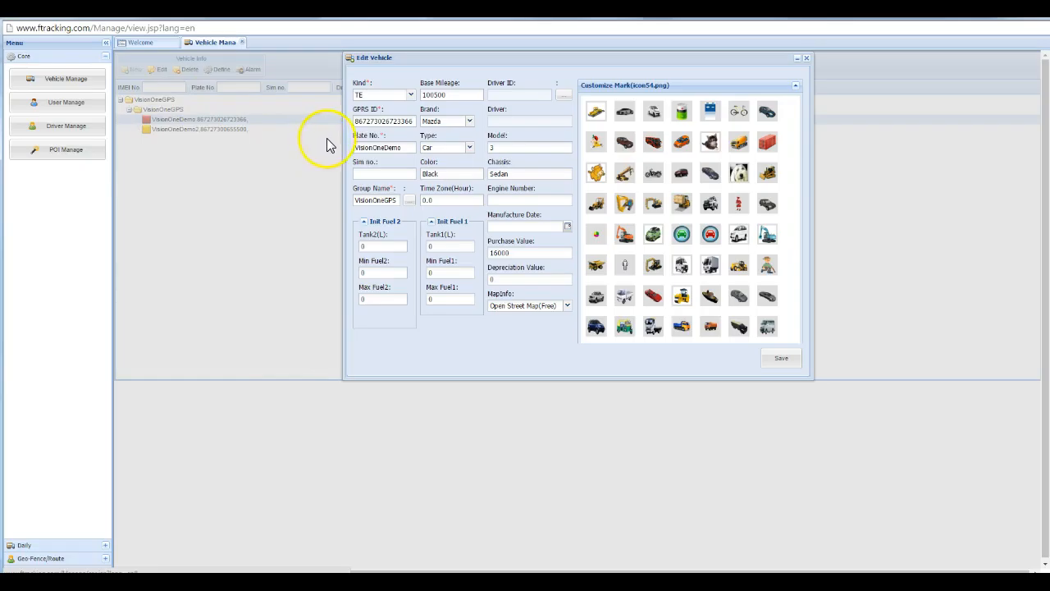
Check the vehicle's GPRS ID and set its device kind to TE.
{"action": "left_click", "coordinate": [359, 120]}
{"action": "left_click_drag", "start_coordinate": [358, 121], "coordinate": [417, 125]}
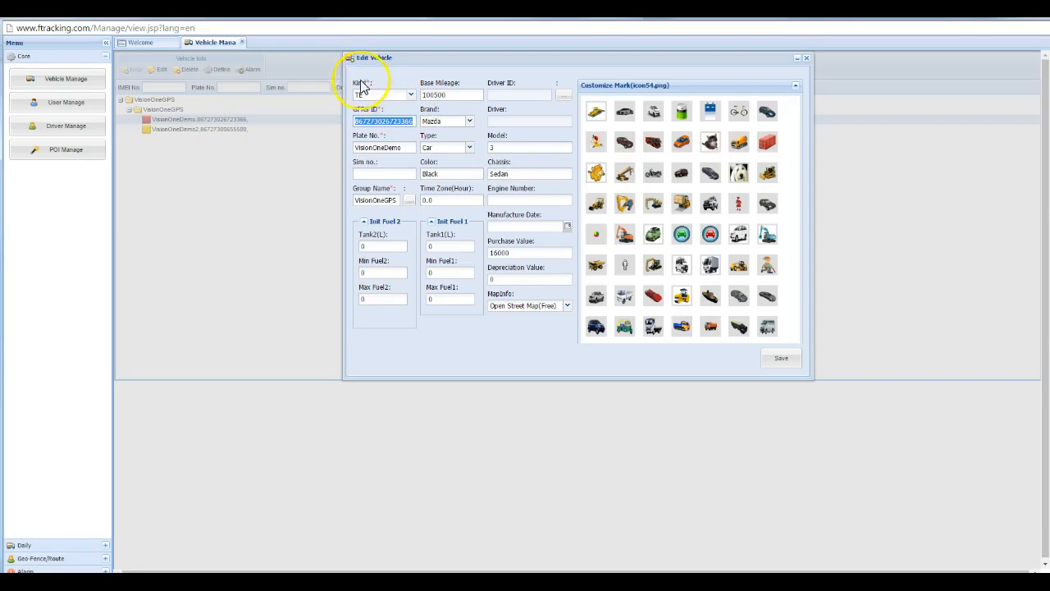
{"action": "left_click", "coordinate": [411, 96]}
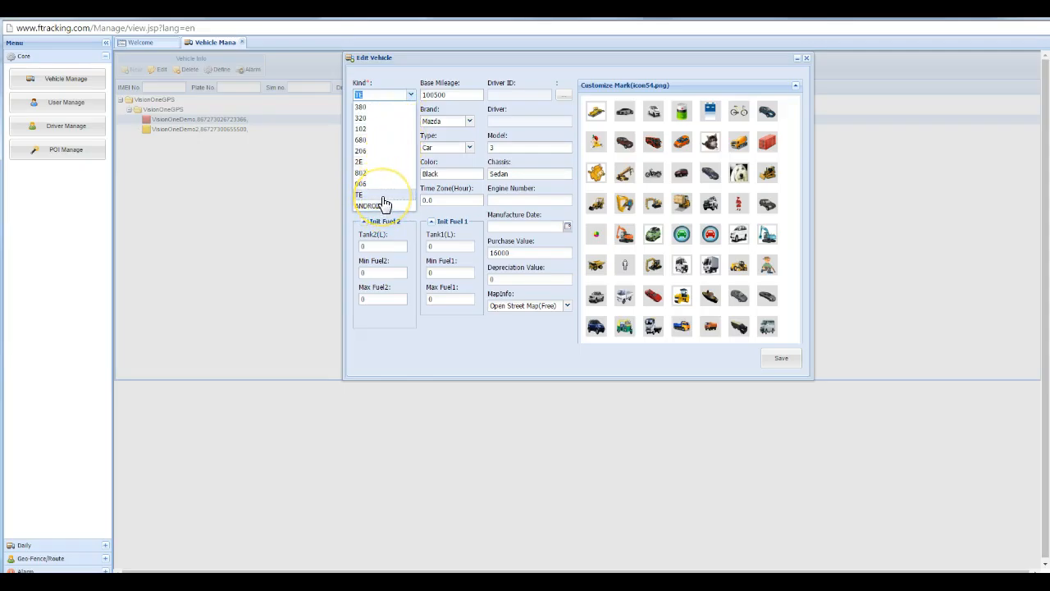
{"action": "left_click", "coordinate": [382, 196]}
{"action": "left_click", "coordinate": [393, 145]}
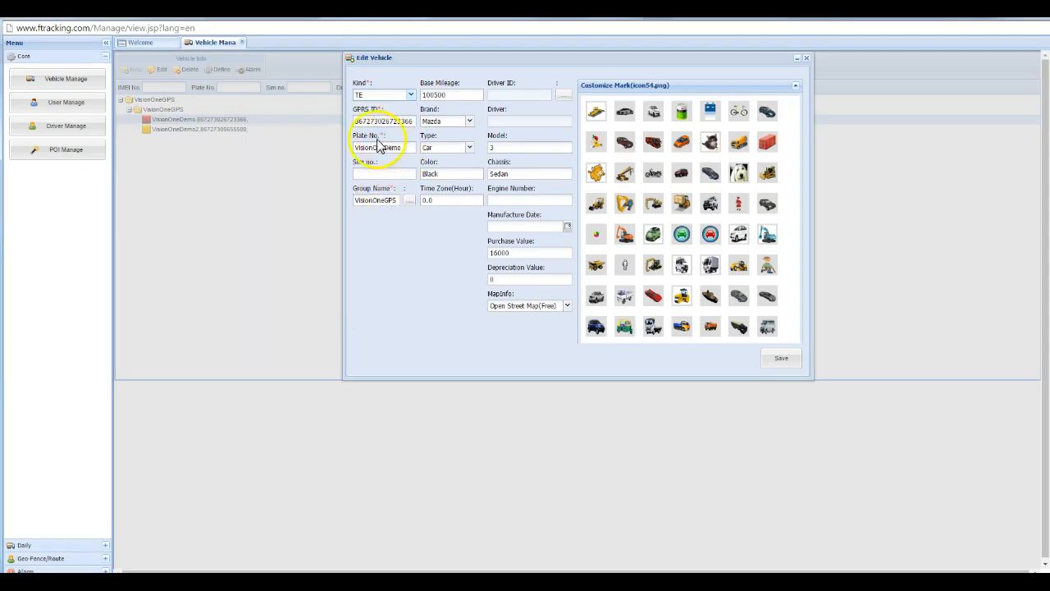
{"action": "left_click", "coordinate": [405, 149]}
{"action": "left_click_drag", "start_coordinate": [404, 149], "coordinate": [352, 152]}
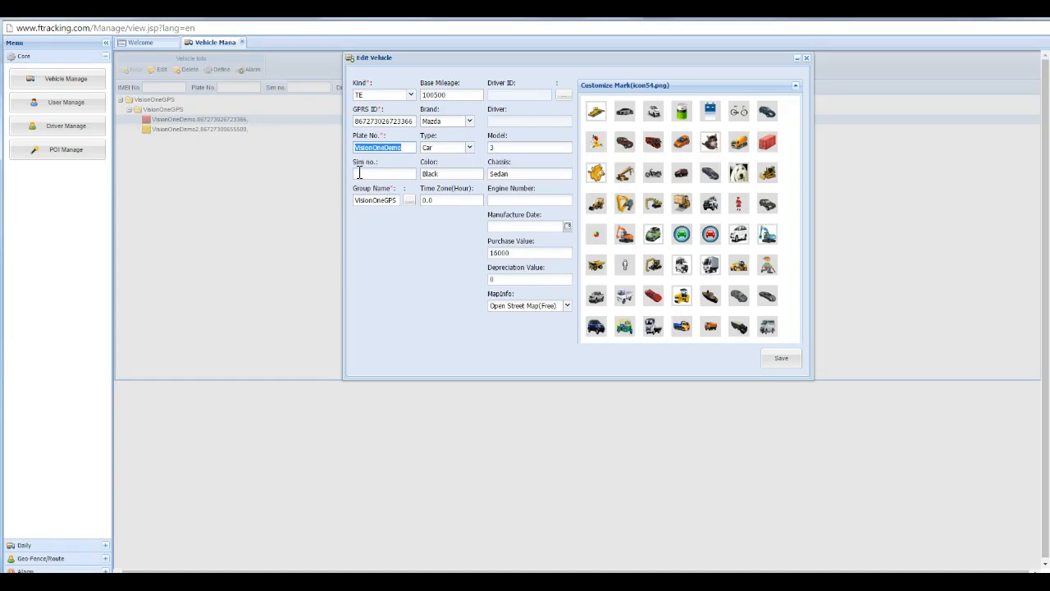
{"action": "left_click", "coordinate": [360, 173]}
{"action": "type", "text": "+1"}
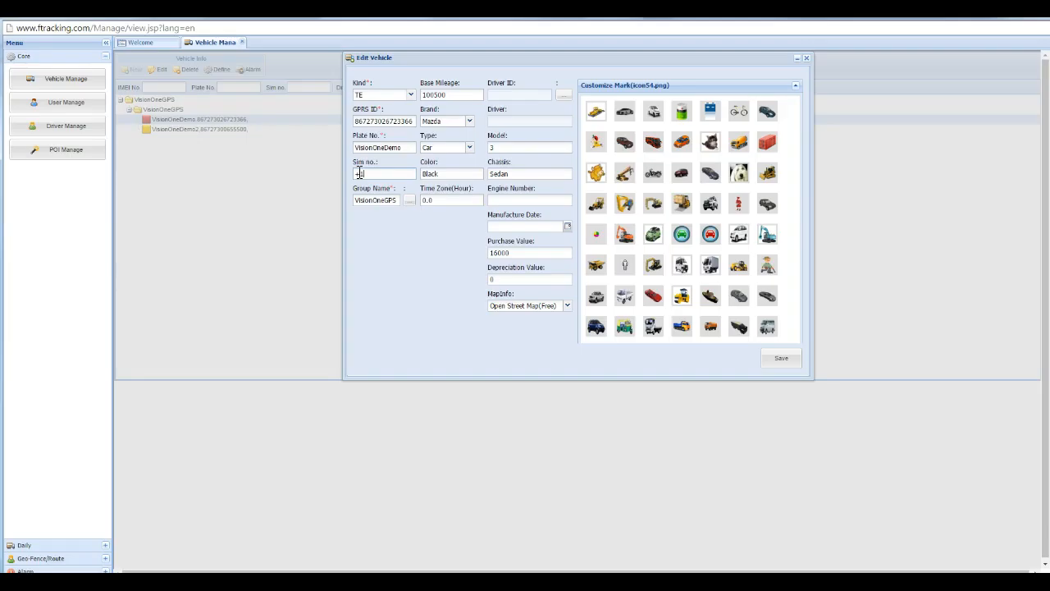
{"action": "key", "text": "BackSpace"}
{"action": "key", "text": "BackSpace"}
{"action": "left_click", "coordinate": [380, 173]}
Save the VisionOneDemo vehicle's details and close the vehicle editing form.
{"action": "left_click_drag", "start_coordinate": [449, 94], "coordinate": [419, 95]}
{"action": "left_click", "coordinate": [778, 372]}
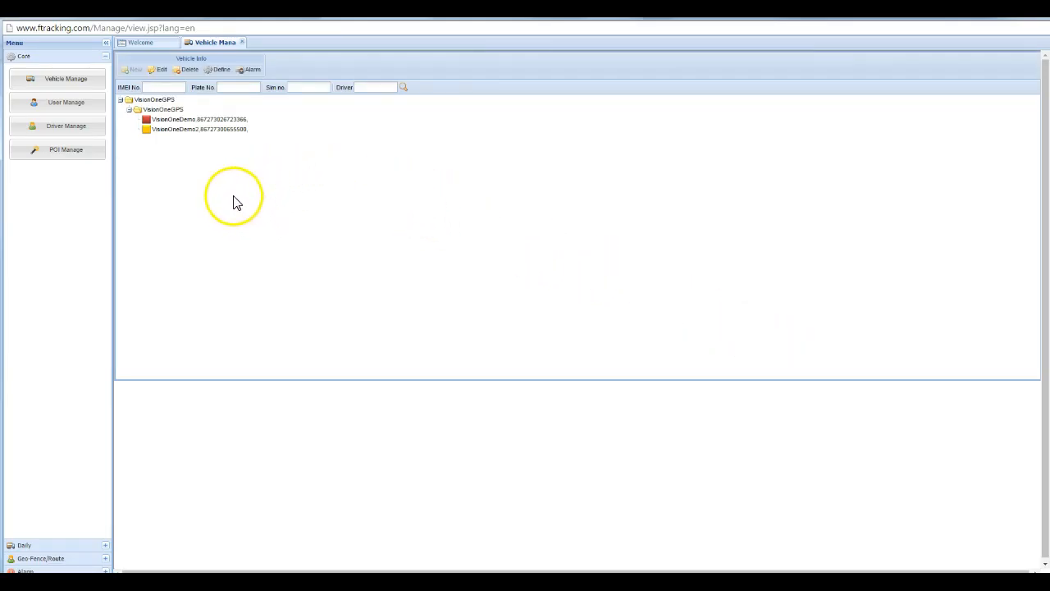
{"action": "left_click", "coordinate": [181, 130]}
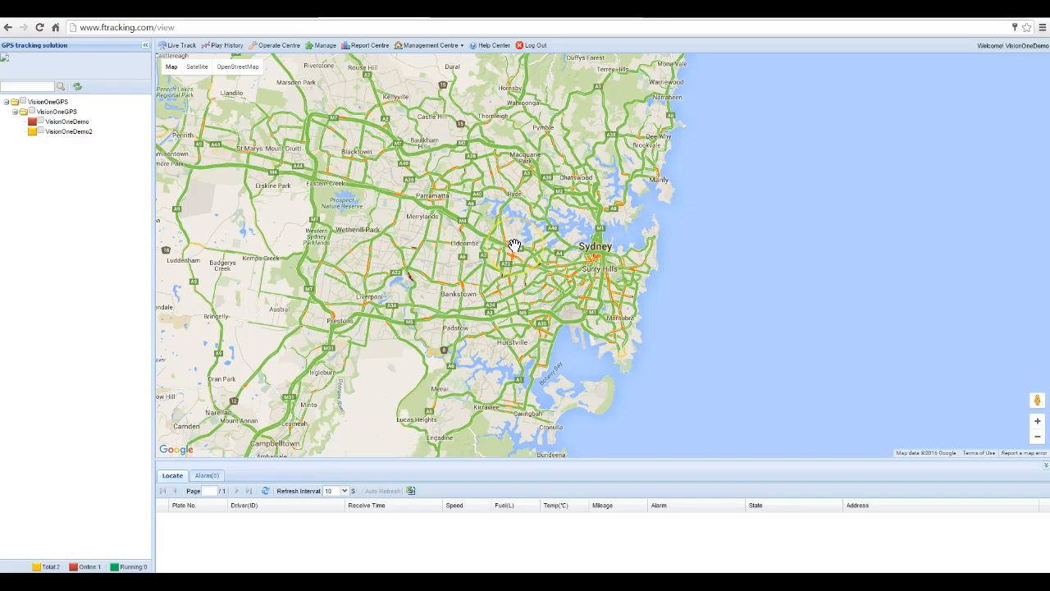
Reopen the Manage window and expand the Geo-Fence/Route section to examine its fence, routine, area speed and road speed functions.
{"action": "left_click", "coordinate": [325, 46]}
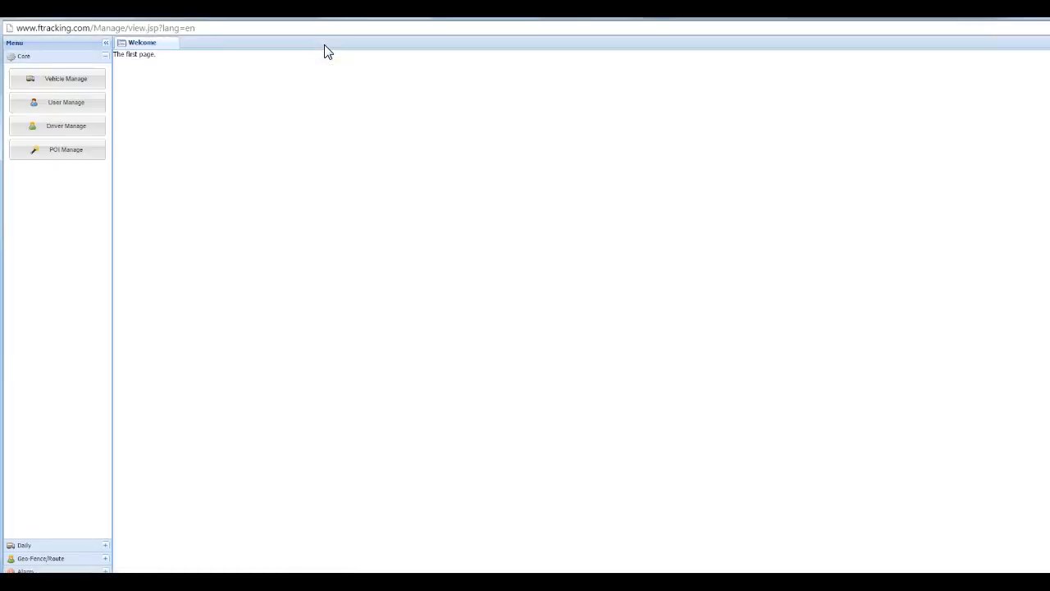
{"action": "left_click", "coordinate": [105, 56]}
{"action": "left_click", "coordinate": [105, 83]}
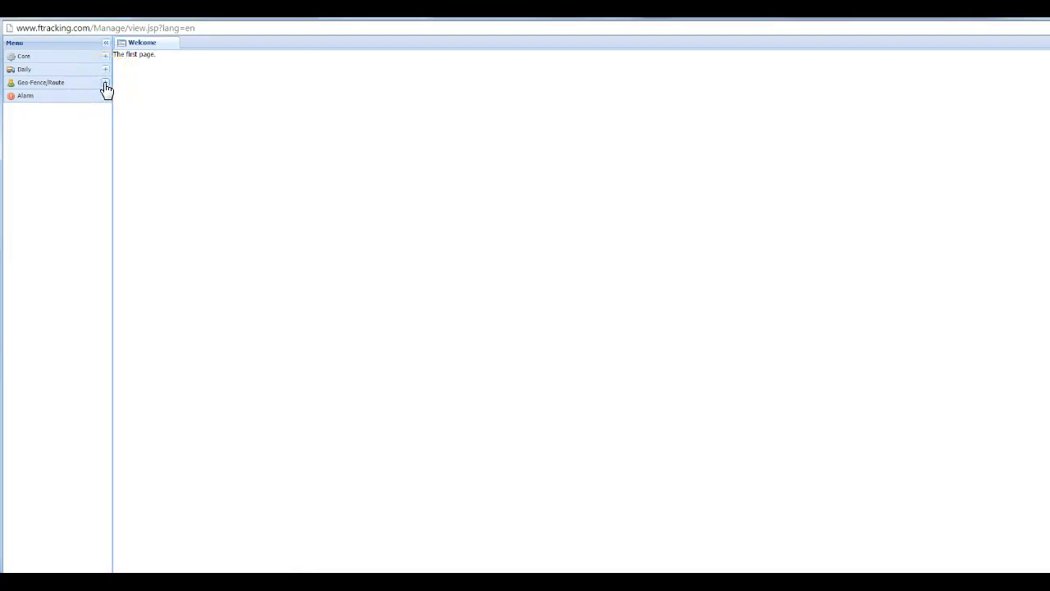
{"action": "left_click", "coordinate": [105, 83]}
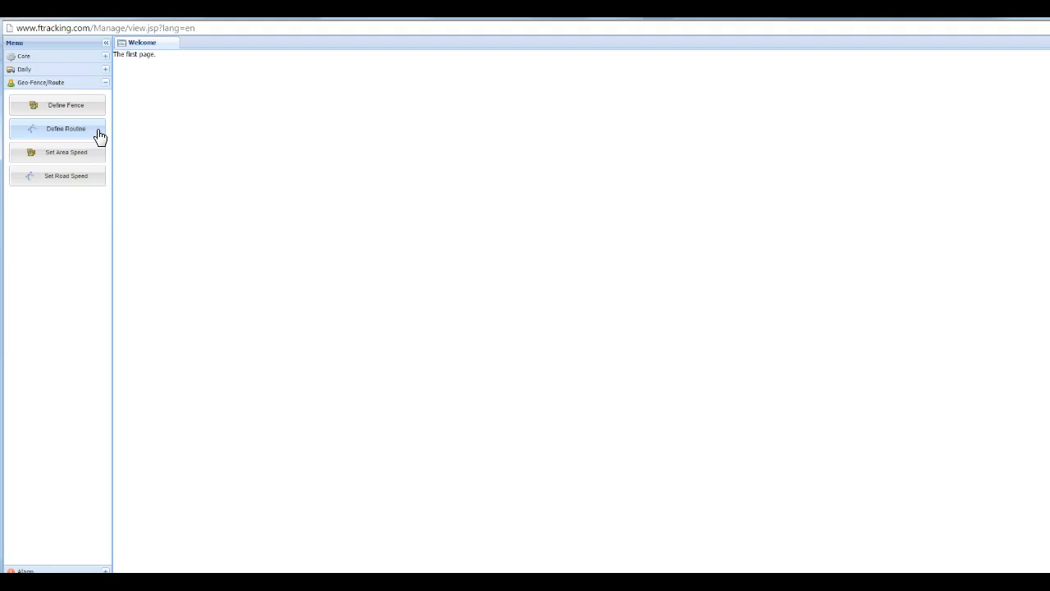
{"action": "left_click", "coordinate": [73, 151]}
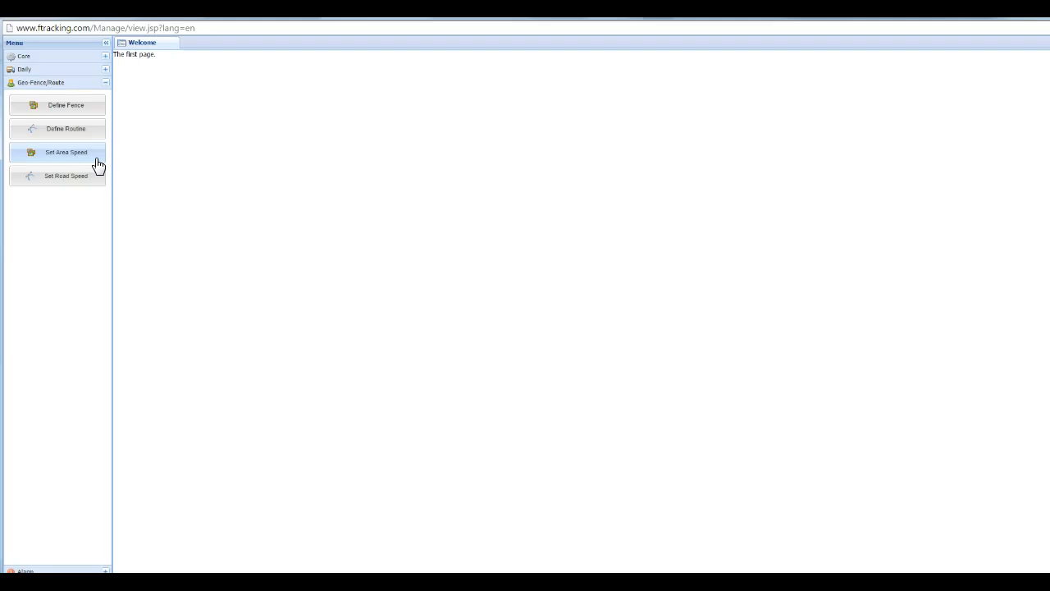
{"action": "left_click", "coordinate": [70, 184]}
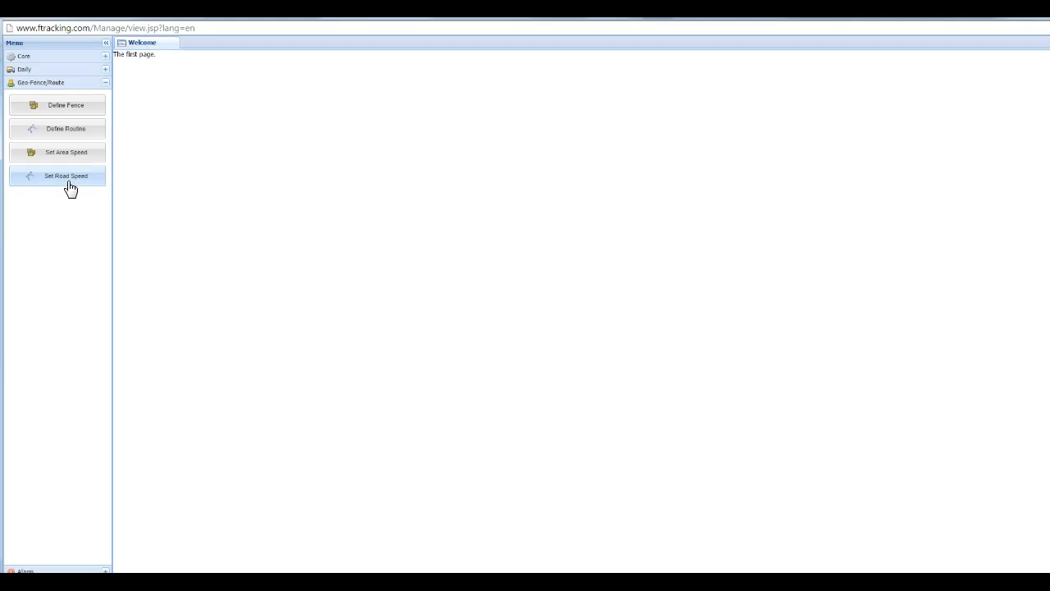
Open the fence definition page and inspect the School Fence's boundary on the map.
{"action": "left_click", "coordinate": [85, 110]}
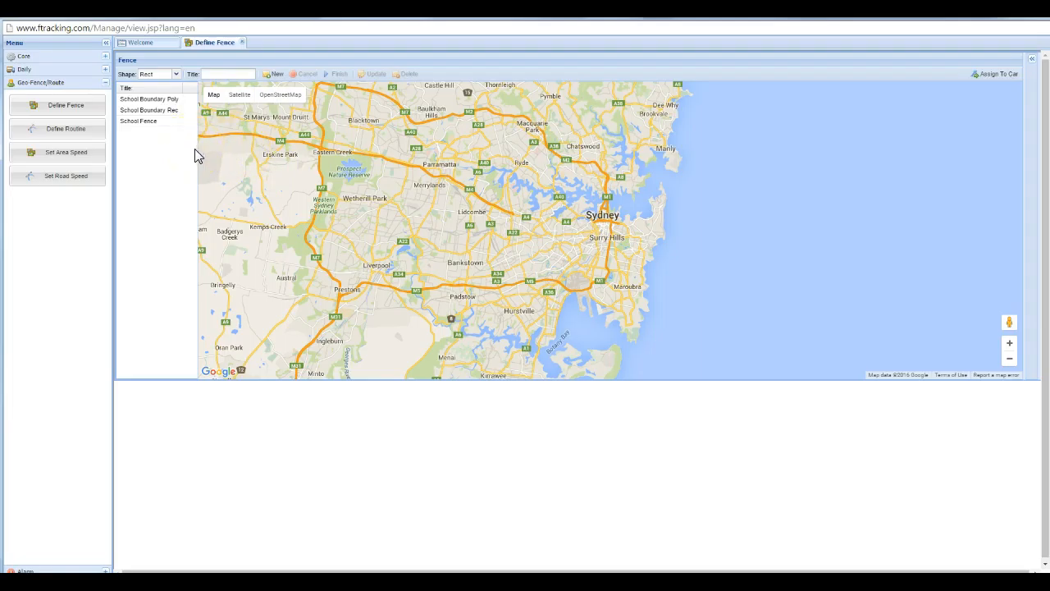
{"action": "left_click", "coordinate": [141, 122]}
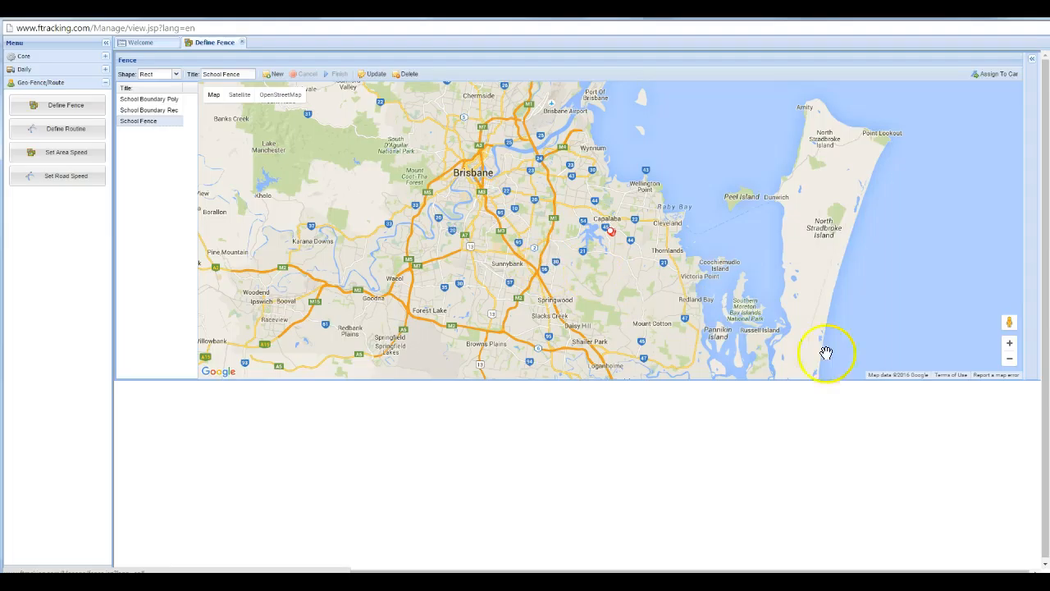
{"action": "scroll", "coordinate": [613, 248], "scroll_direction": "up", "scroll_amount": 1}
{"action": "scroll", "coordinate": [614, 248], "scroll_direction": "up", "scroll_amount": 2}
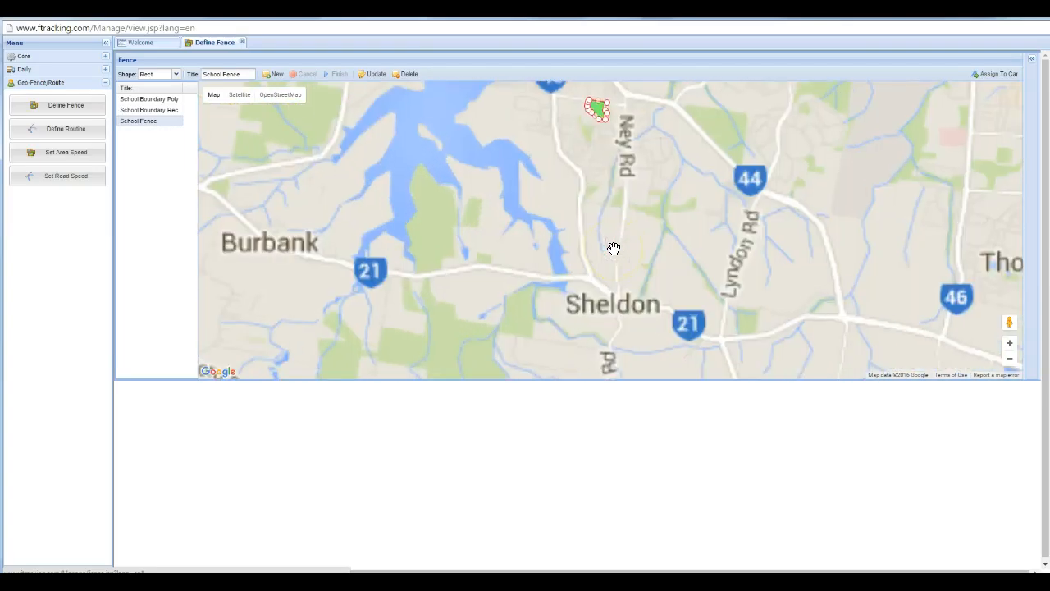
{"action": "scroll", "coordinate": [608, 259], "scroll_direction": "down", "scroll_amount": 1}
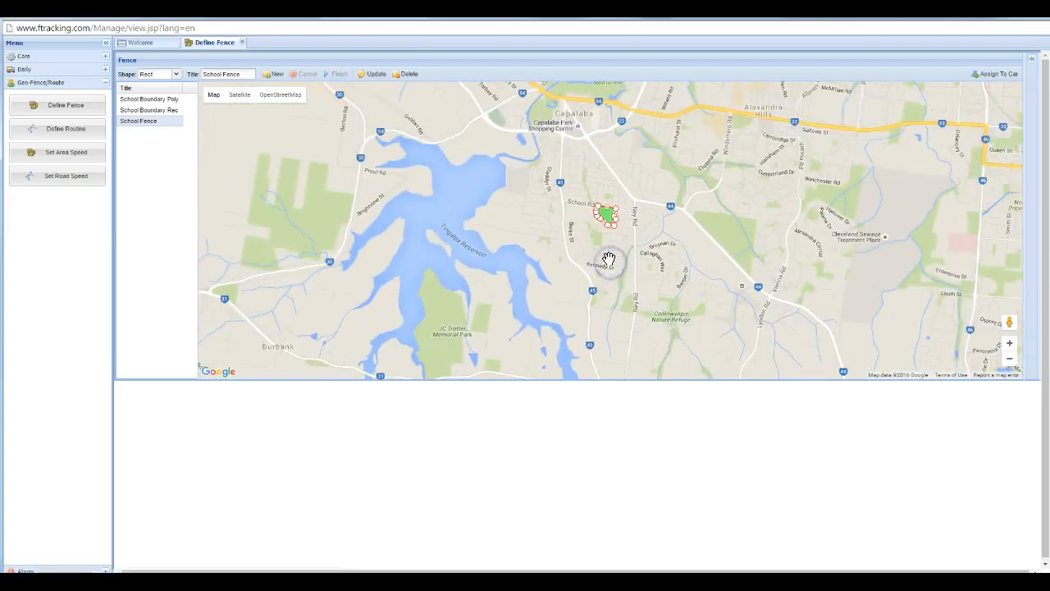
{"action": "scroll", "coordinate": [609, 261], "scroll_direction": "up", "scroll_amount": 1}
{"action": "scroll", "coordinate": [612, 228], "scroll_direction": "up", "scroll_amount": 1}
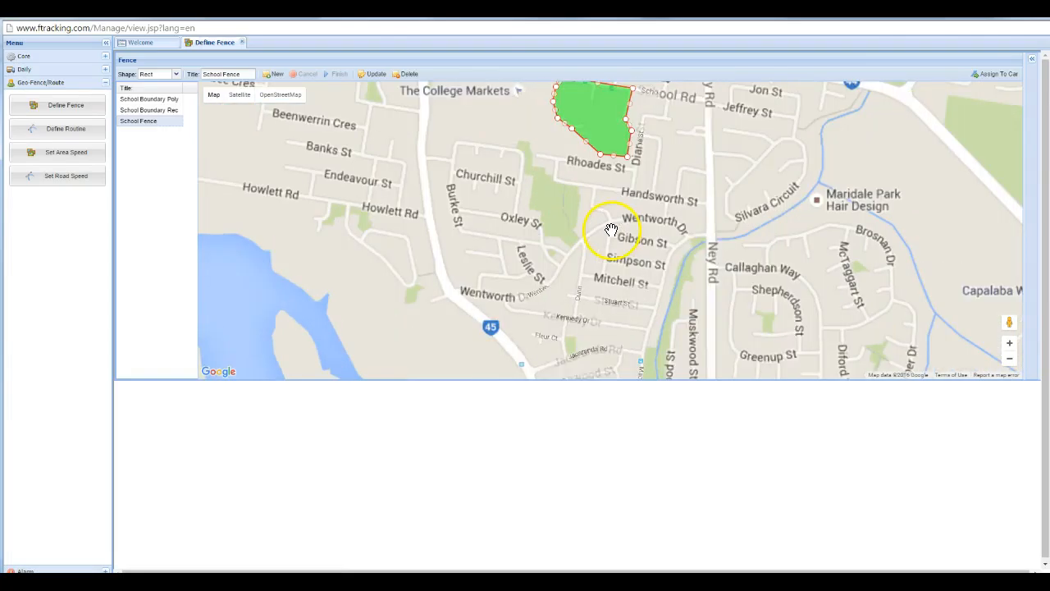
{"action": "left_click_drag", "start_coordinate": [596, 223], "coordinate": [591, 297]}
{"action": "scroll", "coordinate": [572, 270], "scroll_direction": "up", "scroll_amount": 1}
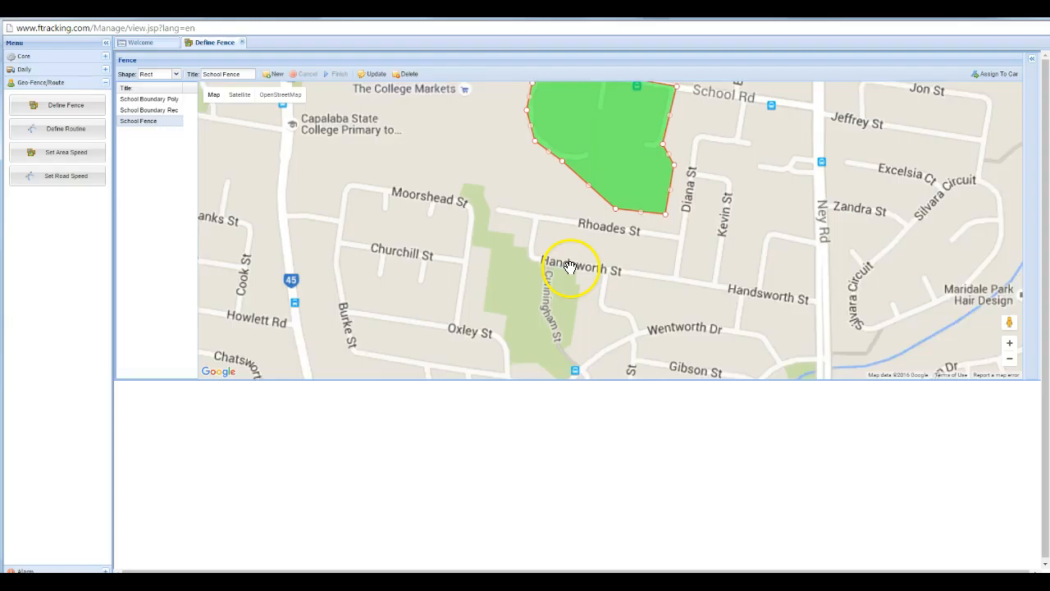
{"action": "left_click_drag", "start_coordinate": [586, 234], "coordinate": [583, 287]}
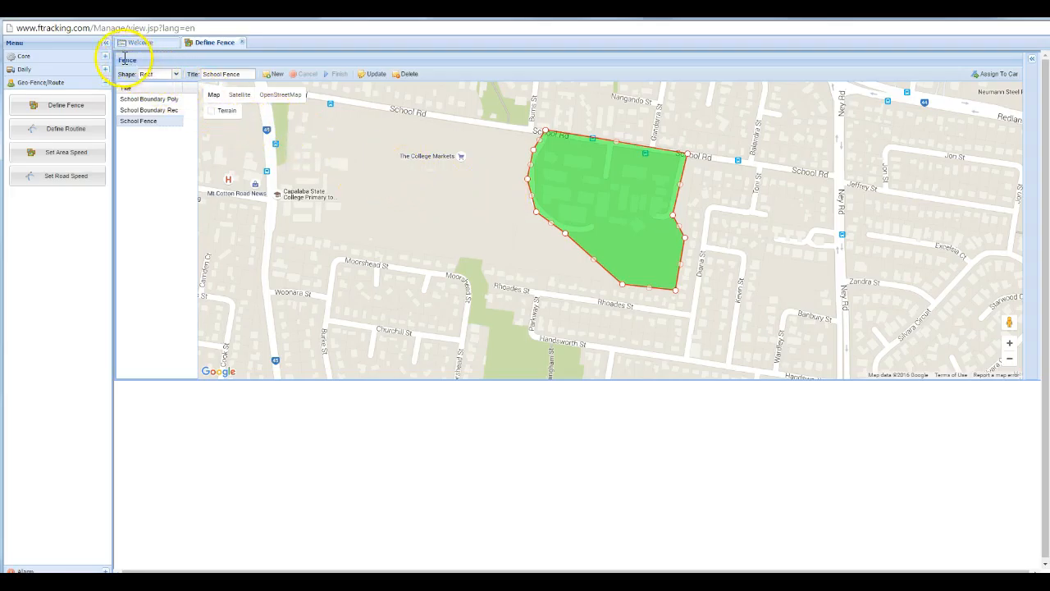
Review the fence shape options and view the School Fence over satellite imagery before returning to the standard map.
{"action": "left_click", "coordinate": [175, 74]}
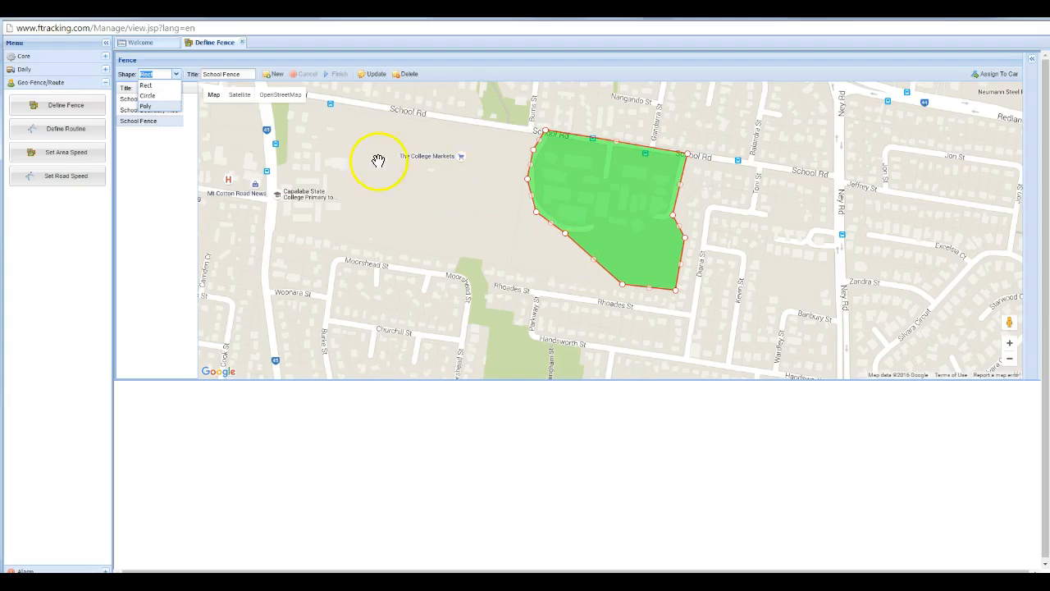
{"action": "left_click", "coordinate": [248, 74]}
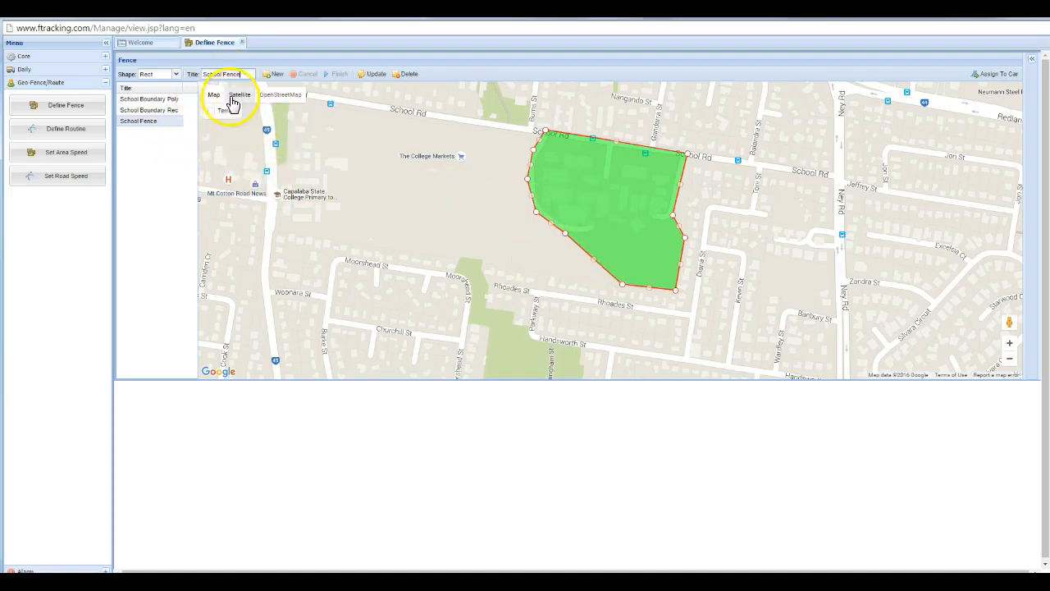
{"action": "left_click", "coordinate": [242, 97]}
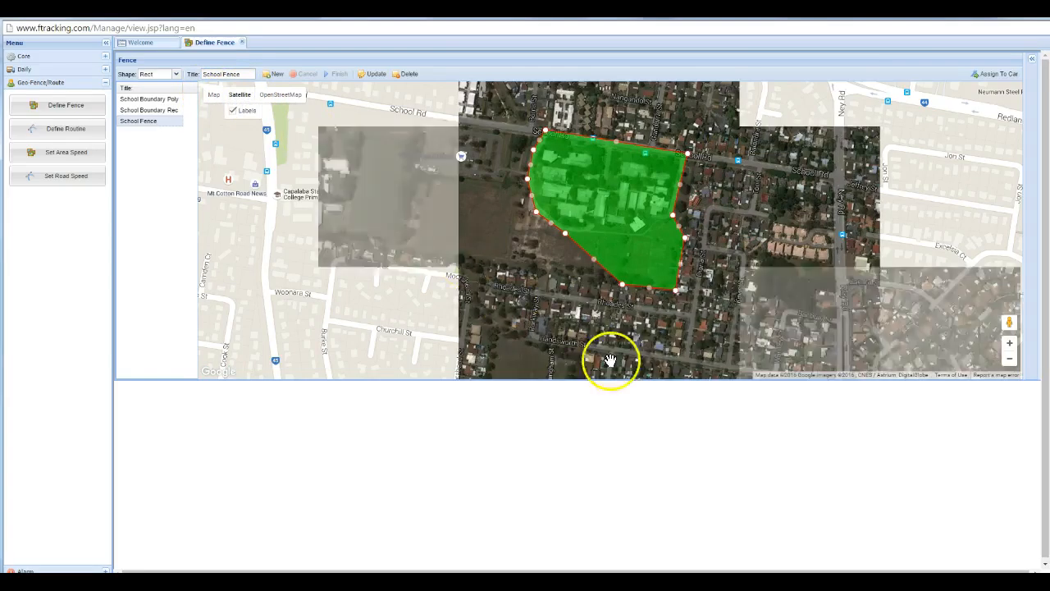
{"action": "scroll", "coordinate": [694, 275], "scroll_direction": "up", "scroll_amount": 1}
{"action": "scroll", "coordinate": [719, 293], "scroll_direction": "down", "scroll_amount": 1}
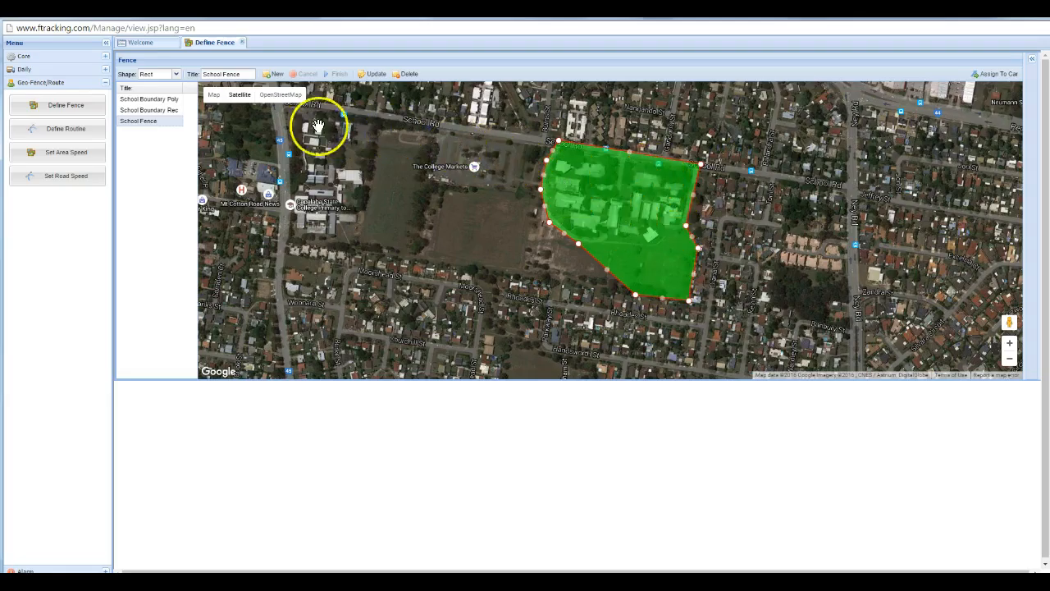
{"action": "left_click", "coordinate": [212, 96]}
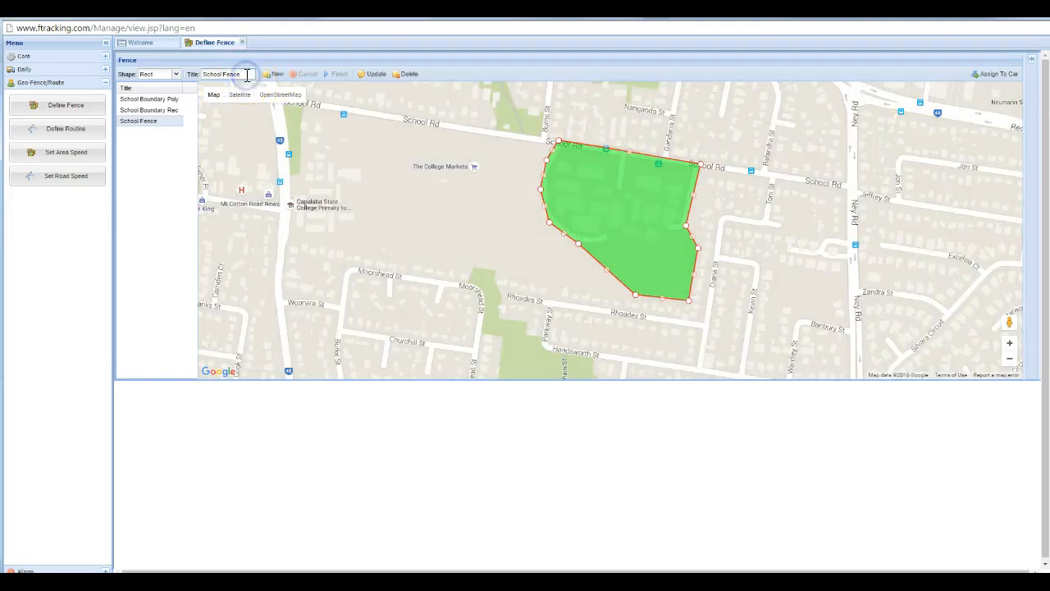
Replace the fence title with New Fence.
{"action": "left_click", "coordinate": [224, 73]}
{"action": "key", "text": "BackSpace"}
{"action": "key", "text": "BackSpace"}
{"action": "key", "text": "BackSpace"}
{"action": "key", "text": "BackSpace"}
{"action": "key", "text": "BackSpace"}
{"action": "key", "text": "BackSpace"}
{"action": "key", "text": "BackSpace"}
{"action": "type", "text": "New"}
Draw New Fence as a rectangle over the school grounds beside School Rd, and delete it from the fence list.
{"action": "left_click", "coordinate": [176, 75]}
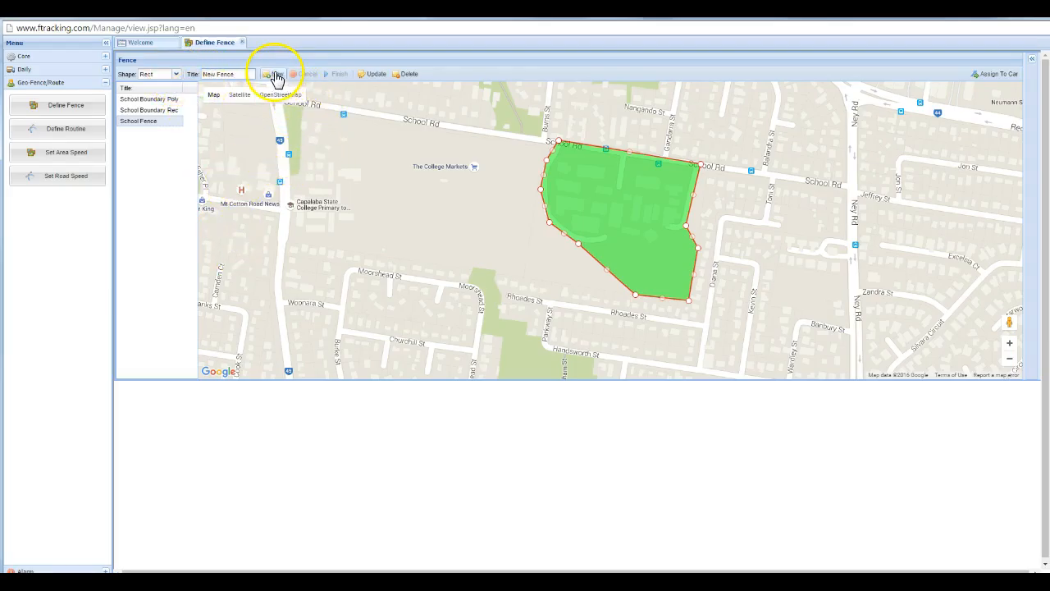
{"action": "left_click", "coordinate": [275, 76]}
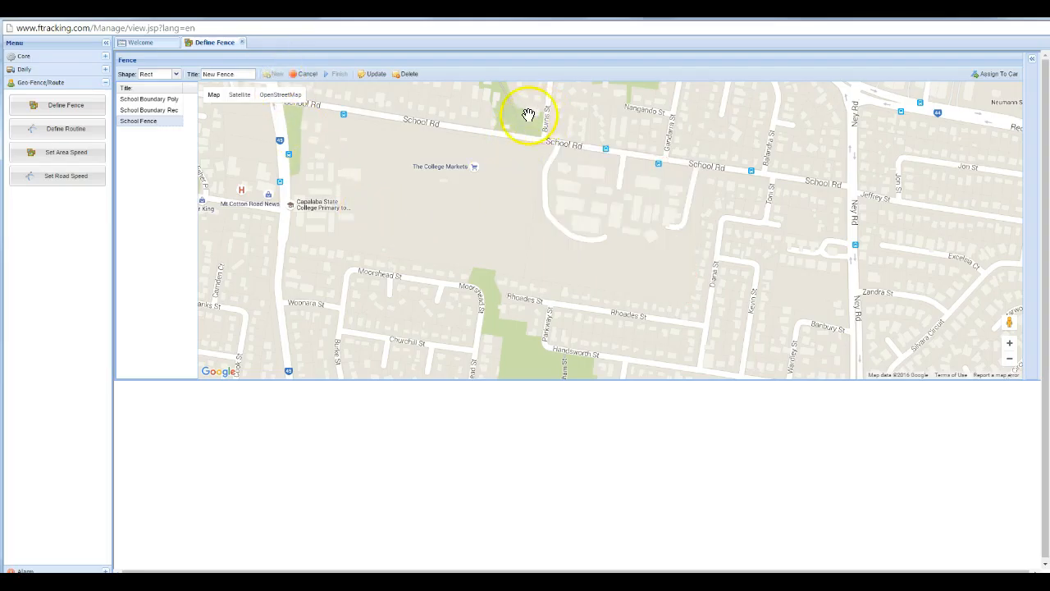
{"action": "left_click_drag", "start_coordinate": [531, 115], "coordinate": [743, 281]}
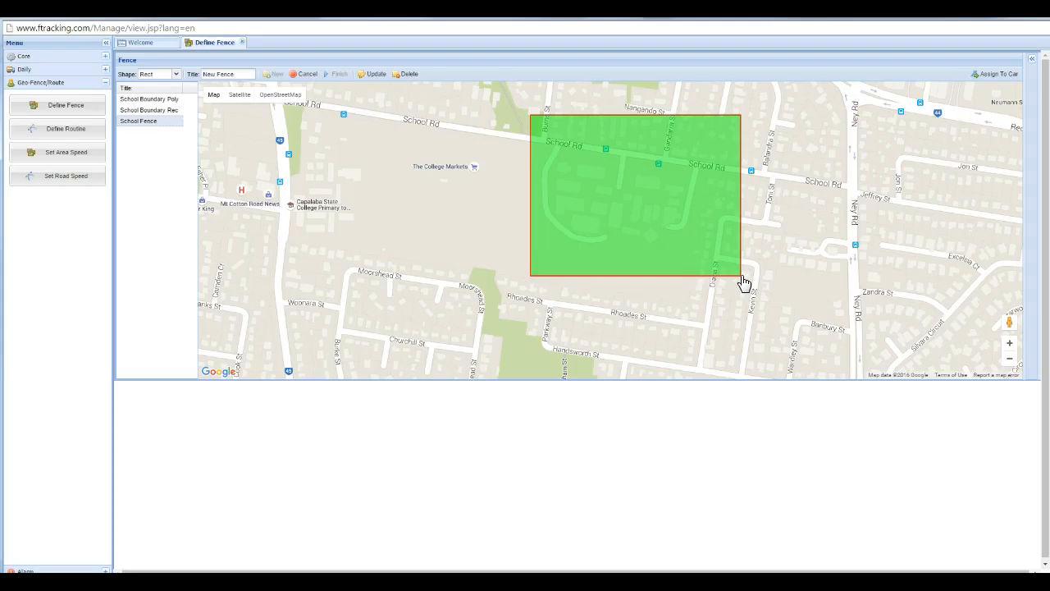
{"action": "left_click_drag", "start_coordinate": [742, 282], "coordinate": [742, 278]}
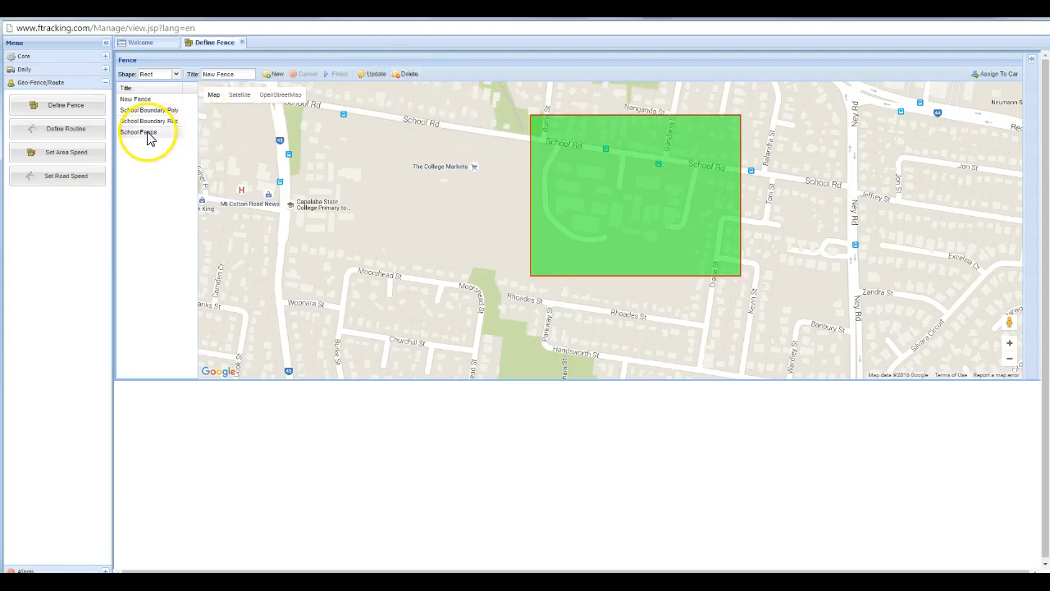
{"action": "left_click", "coordinate": [138, 99]}
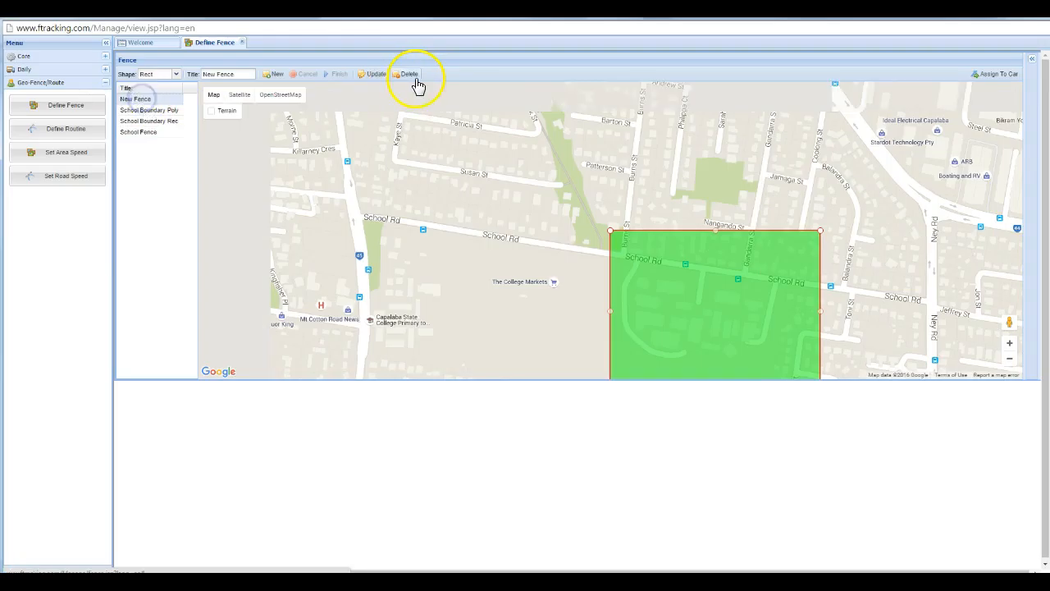
{"action": "left_click", "coordinate": [407, 75]}
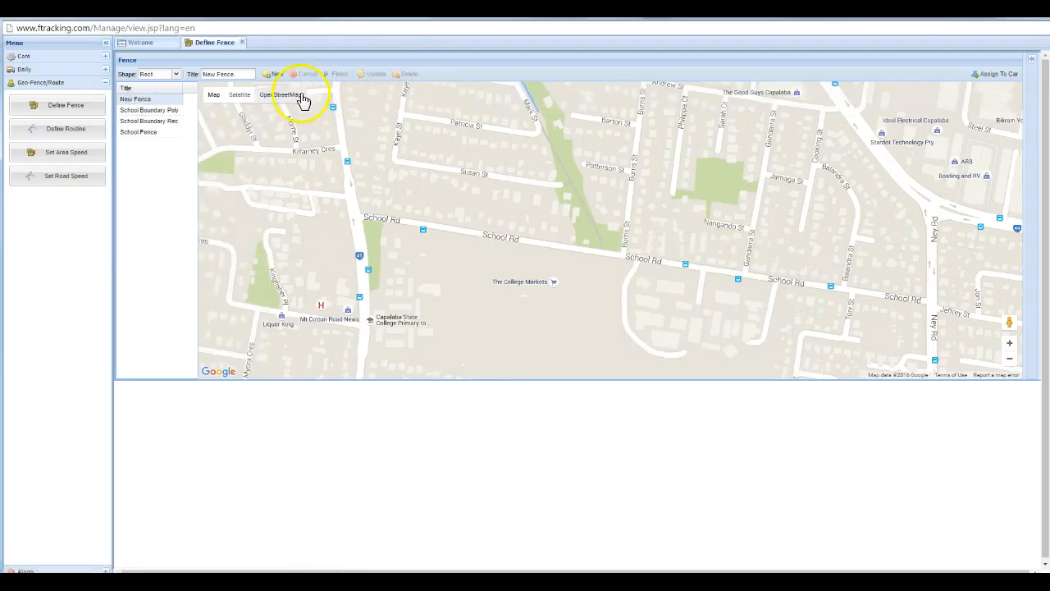
{"action": "left_click", "coordinate": [273, 73]}
{"action": "left_click", "coordinate": [176, 74]}
{"action": "left_click", "coordinate": [166, 93]}
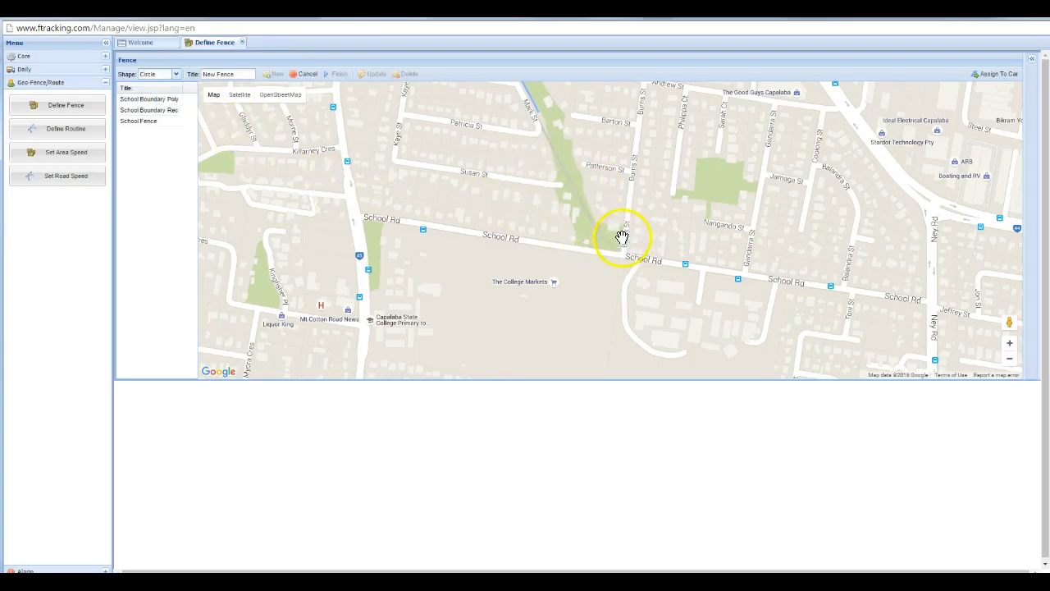
{"action": "left_click_drag", "start_coordinate": [619, 291], "coordinate": [466, 171]}
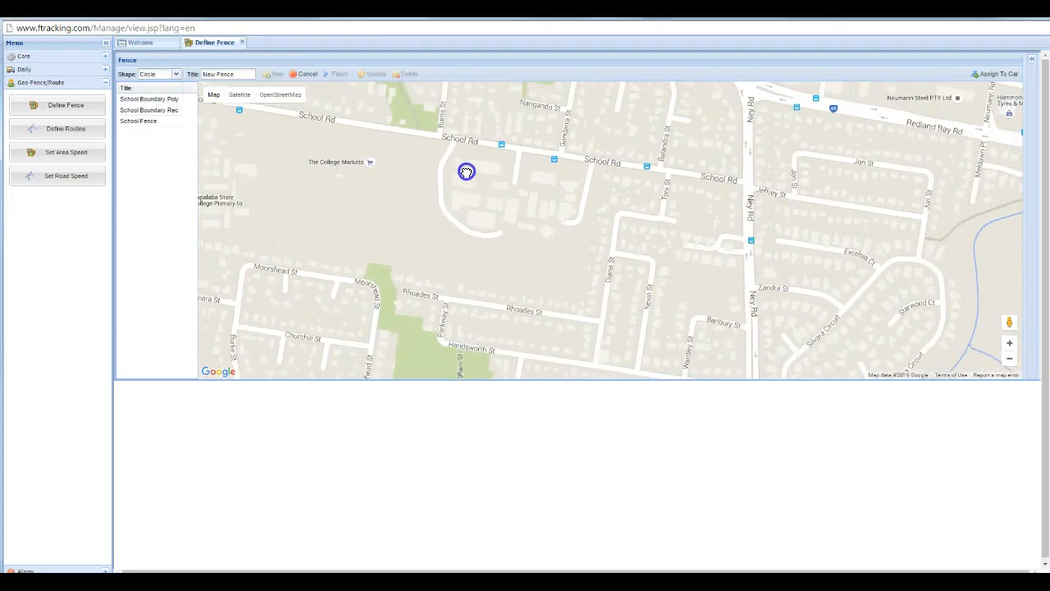
{"action": "left_click_drag", "start_coordinate": [399, 102], "coordinate": [615, 255]}
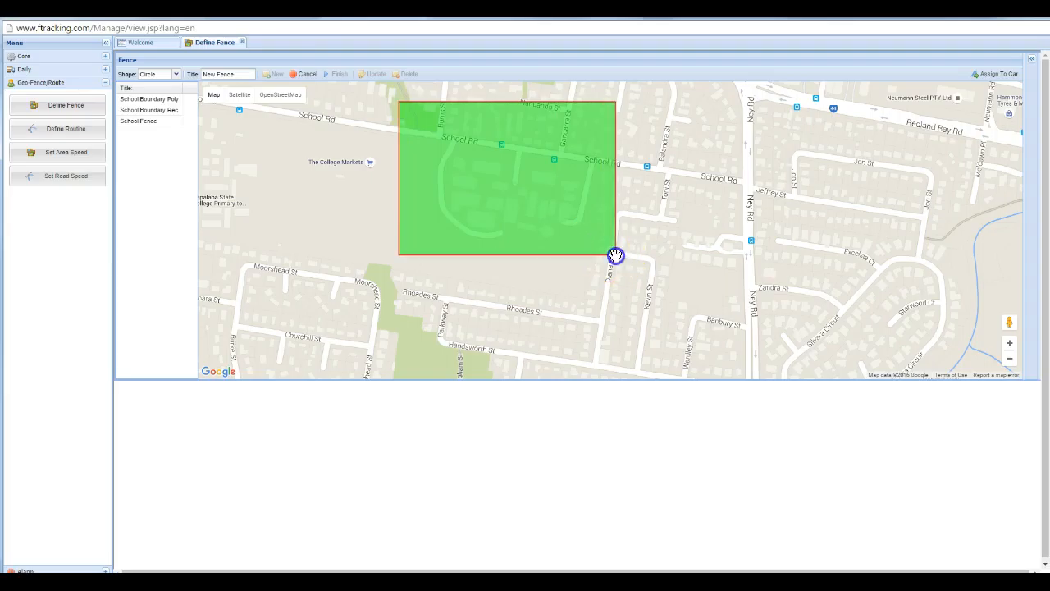
{"action": "left_click", "coordinate": [305, 74]}
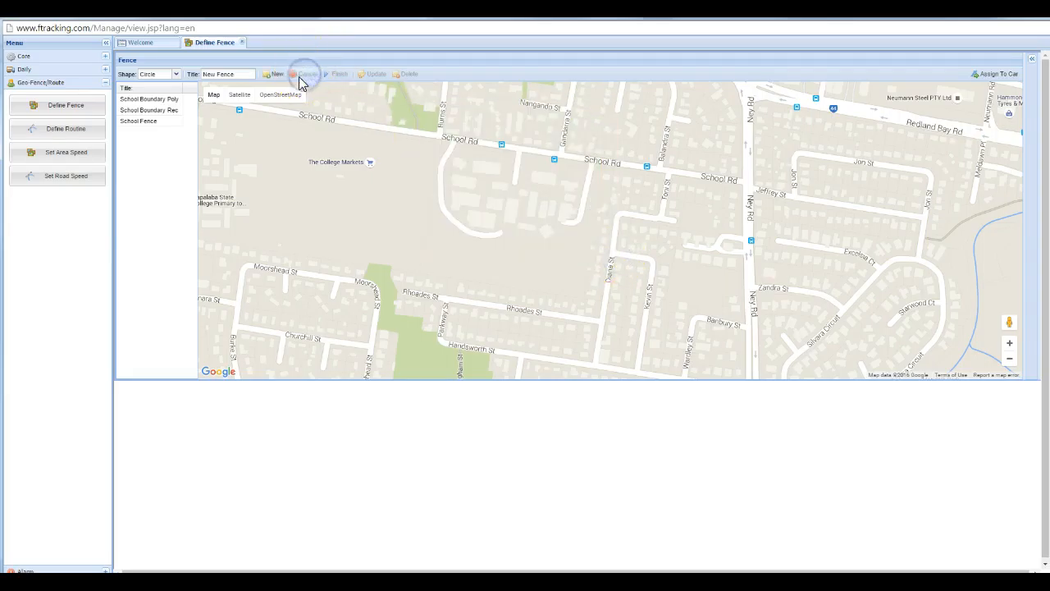
Draw New Fence as a circle covering the school grounds around School Rd, and delete it from the fence list.
{"action": "left_click", "coordinate": [175, 73]}
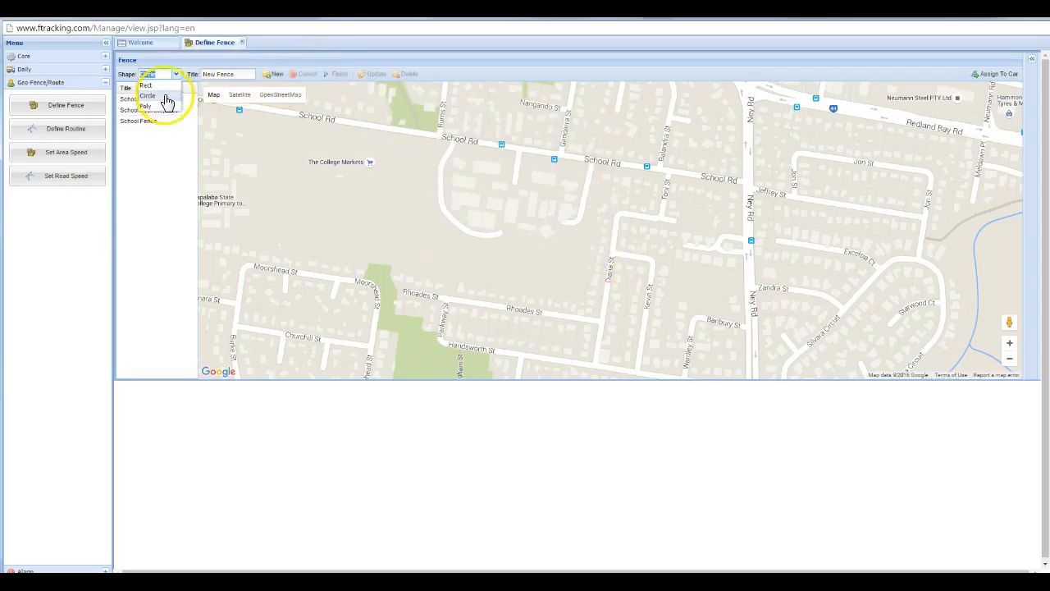
{"action": "left_click", "coordinate": [166, 97]}
{"action": "left_click", "coordinate": [276, 76]}
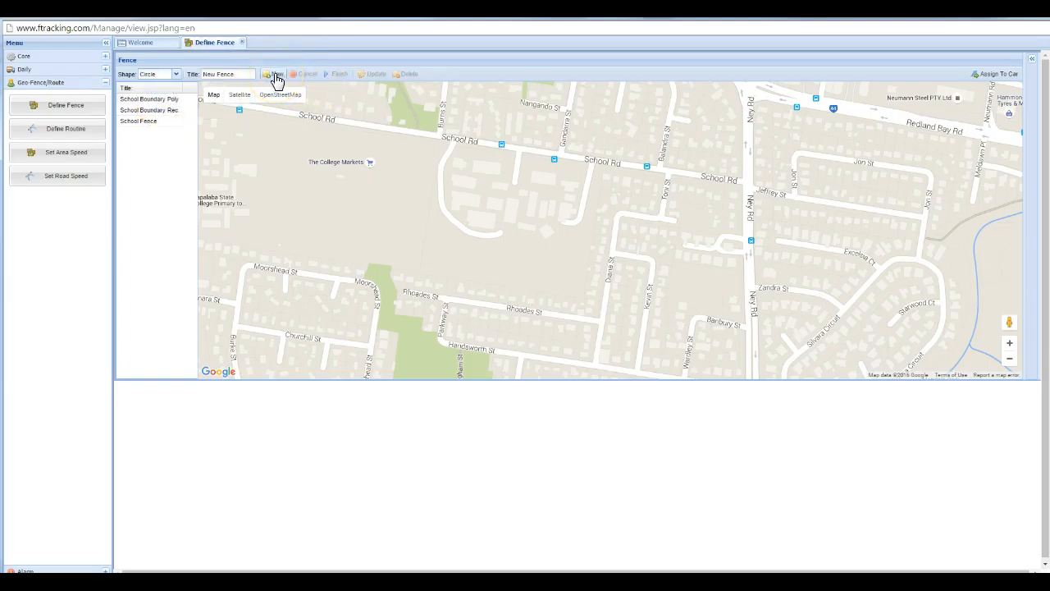
{"action": "left_click", "coordinate": [276, 75]}
{"action": "left_click_drag", "start_coordinate": [414, 116], "coordinate": [417, 119]}
{"action": "left_click_drag", "start_coordinate": [480, 156], "coordinate": [563, 228]}
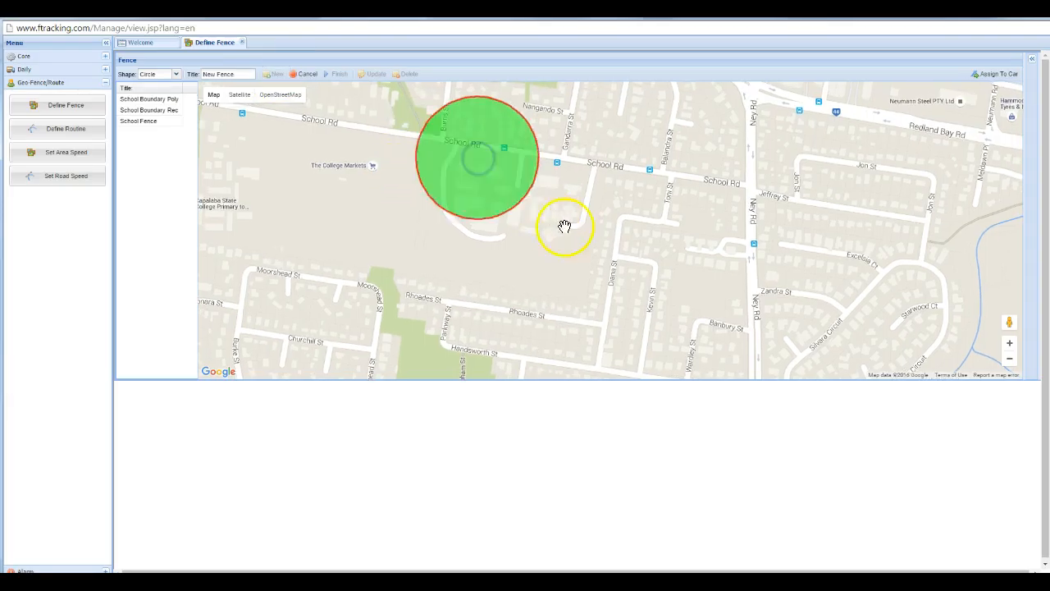
{"action": "left_click_drag", "start_coordinate": [629, 265], "coordinate": [678, 284]}
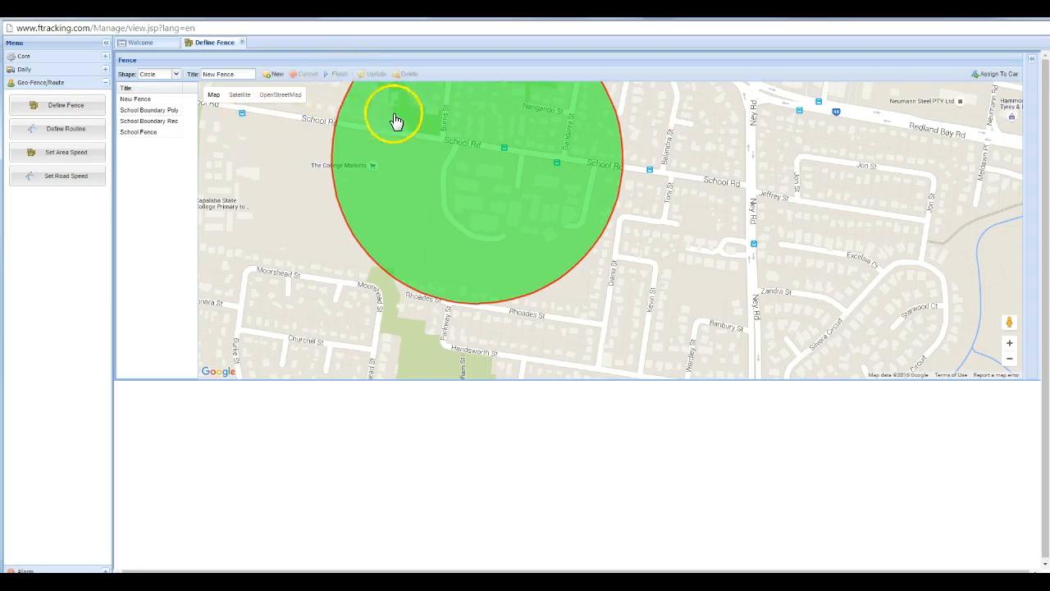
{"action": "left_click", "coordinate": [133, 100]}
{"action": "left_click", "coordinate": [410, 75]}
Draw New Fence as a seven-corner Poly shape enclosing the school buildings south of School Rd, finish it, and close the fence definition page.
{"action": "left_click", "coordinate": [175, 74]}
{"action": "left_click", "coordinate": [166, 110]}
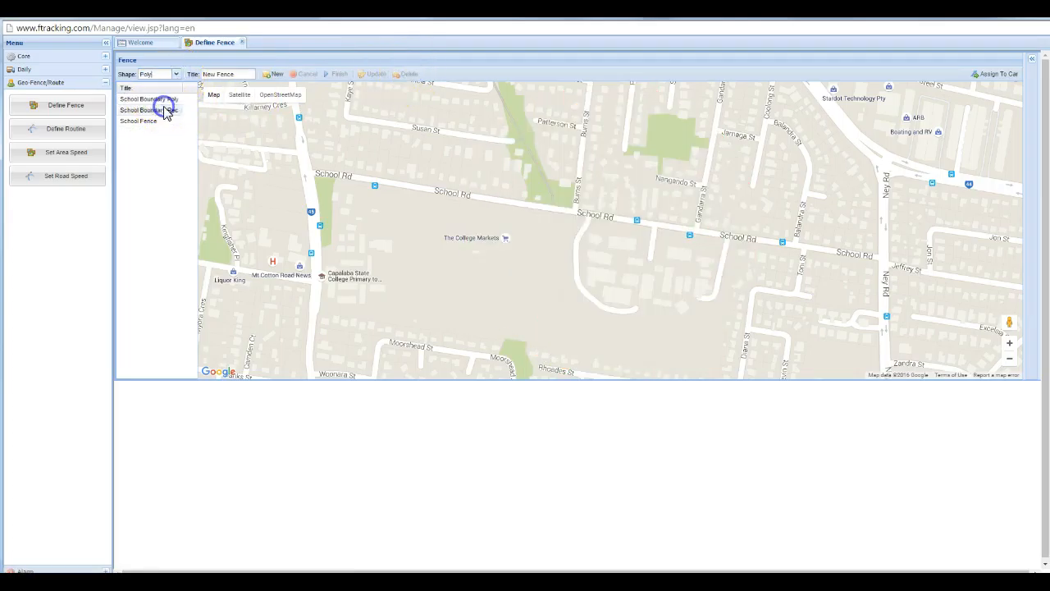
{"action": "left_click", "coordinate": [277, 76]}
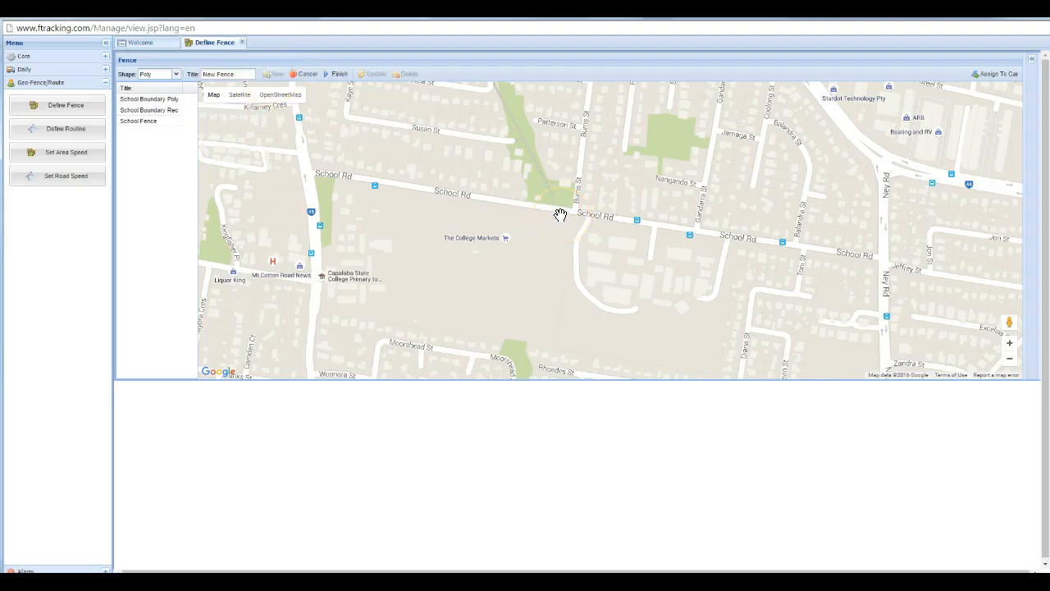
{"action": "left_click_drag", "start_coordinate": [685, 305], "coordinate": [574, 261]}
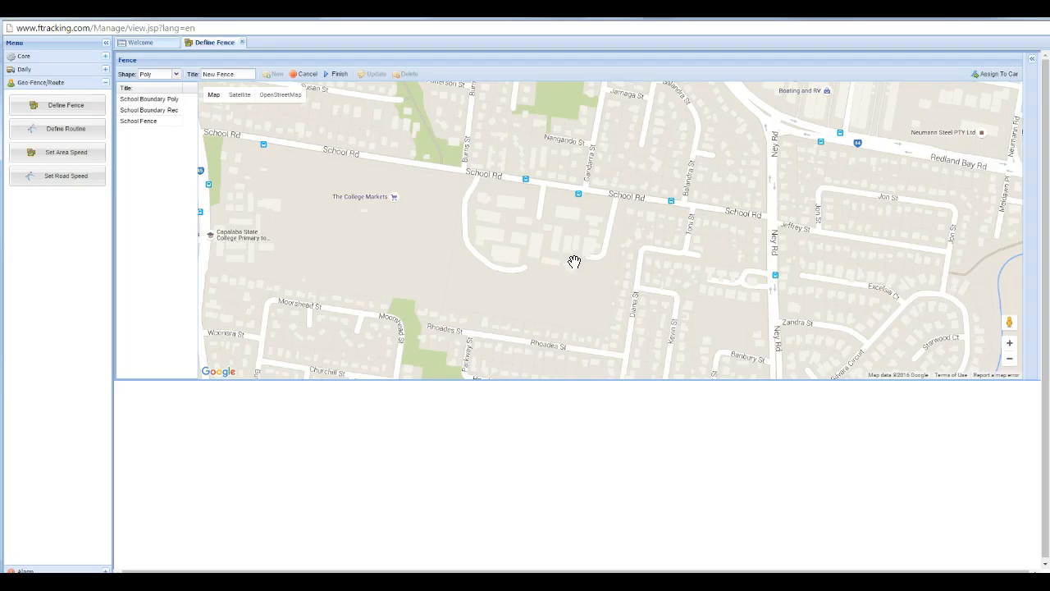
{"action": "left_click_drag", "start_coordinate": [532, 211], "coordinate": [523, 227]}
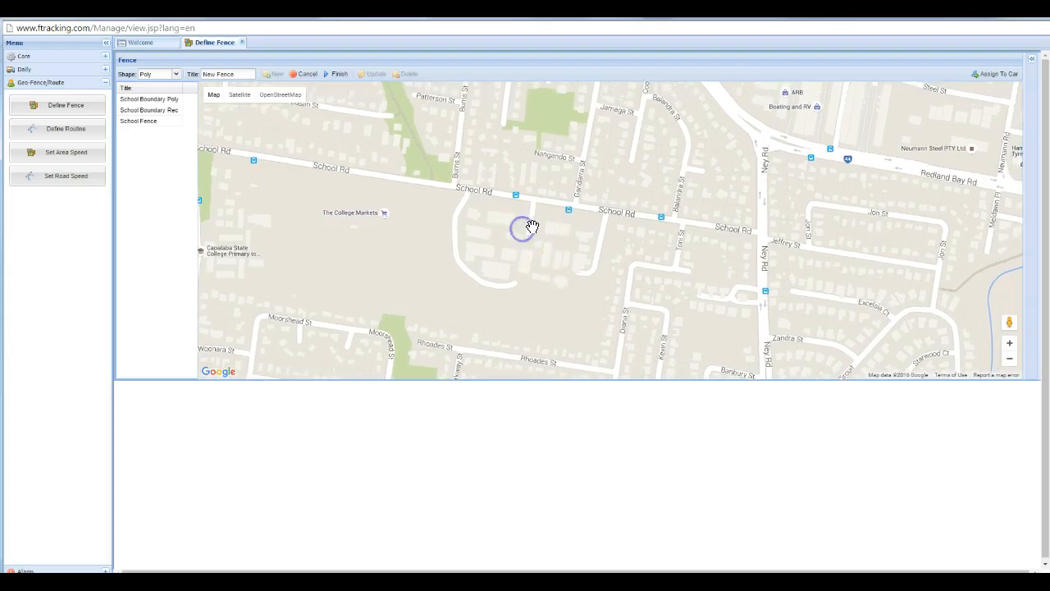
{"action": "scroll", "coordinate": [530, 233], "scroll_direction": "up", "scroll_amount": 1}
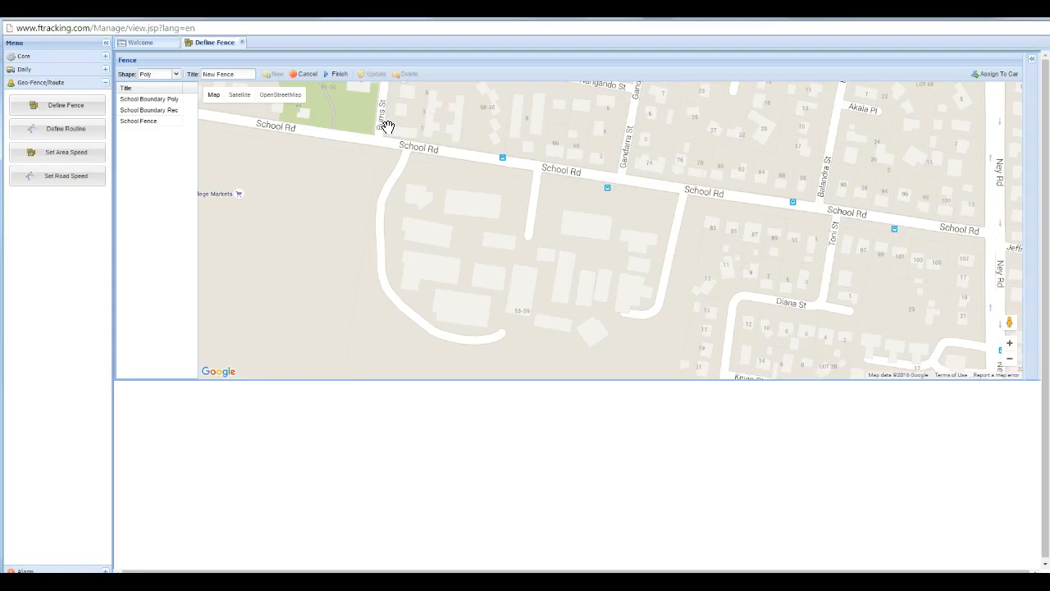
{"action": "left_click", "coordinate": [391, 131]}
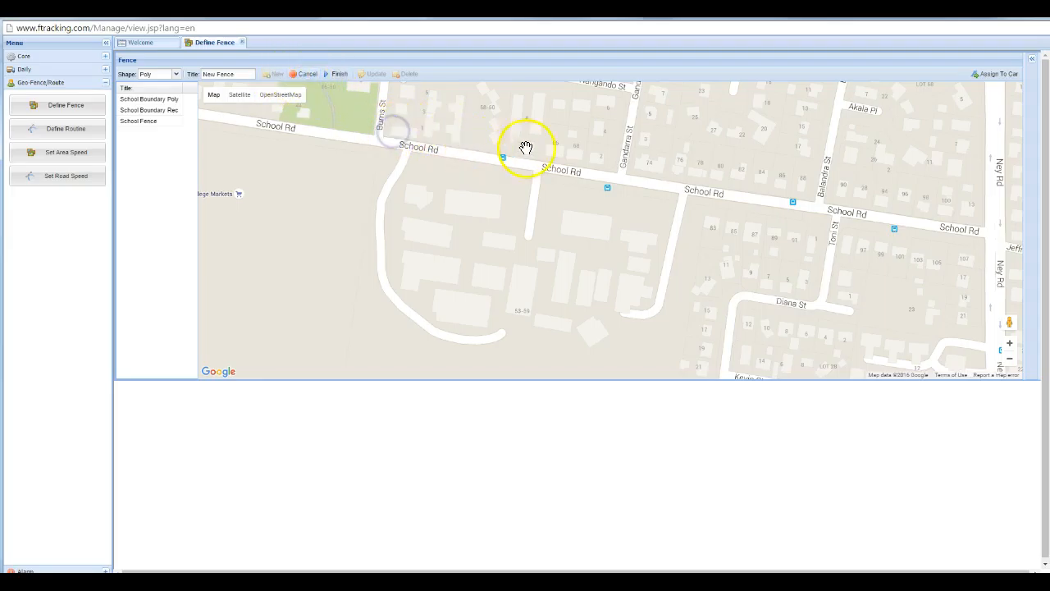
{"action": "left_click", "coordinate": [697, 174]}
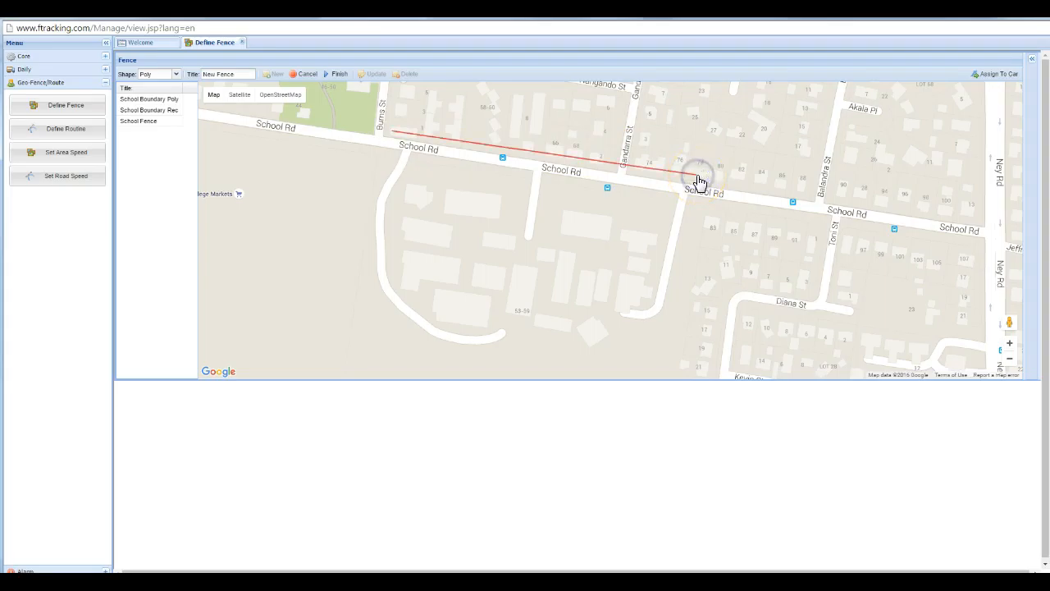
{"action": "left_click", "coordinate": [667, 318]}
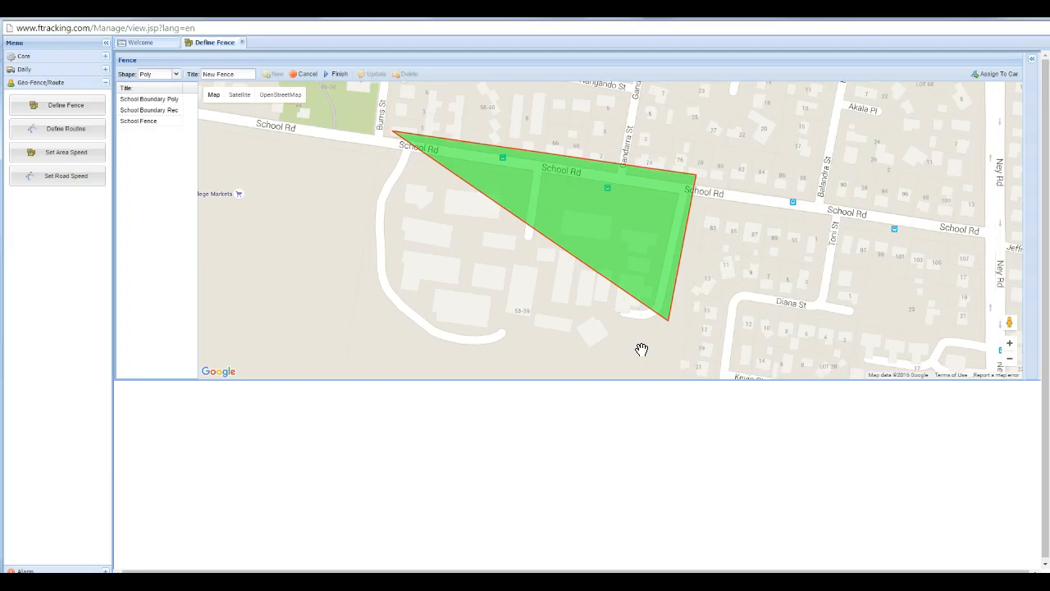
{"action": "left_click", "coordinate": [566, 361]}
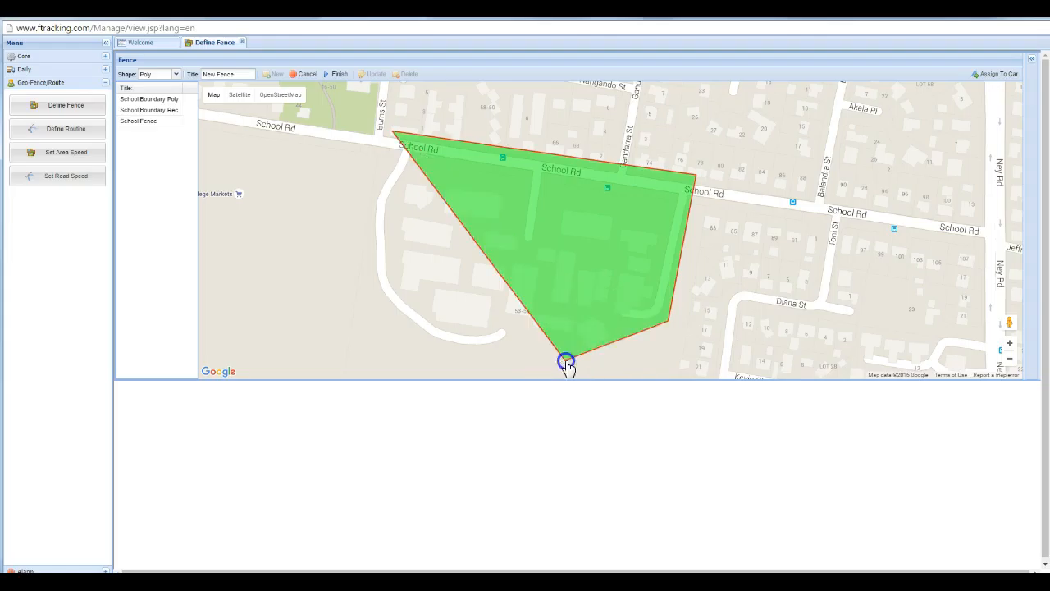
{"action": "left_click", "coordinate": [486, 361]}
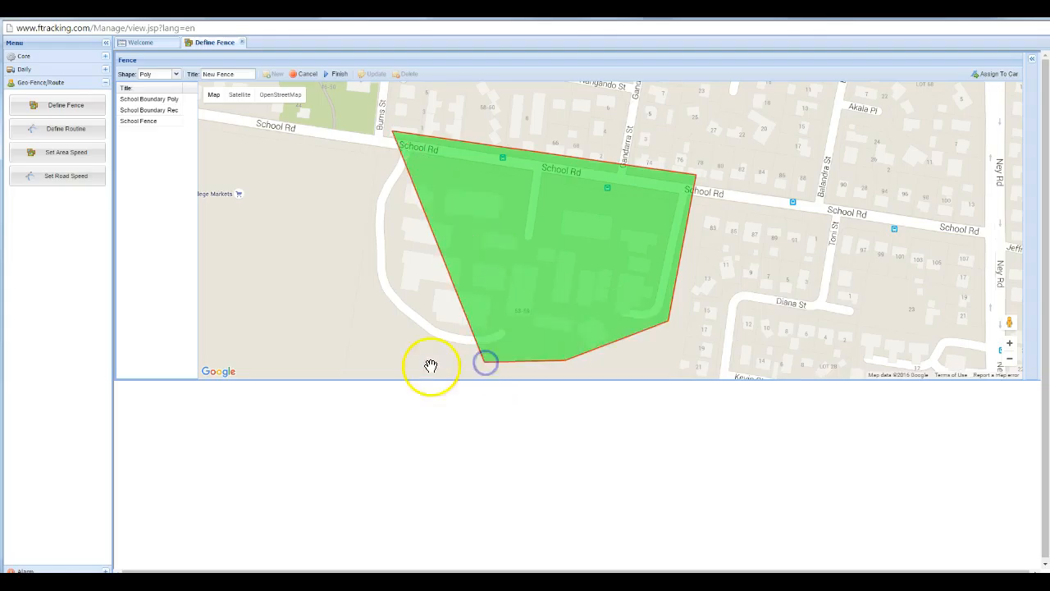
{"action": "left_click", "coordinate": [382, 335]}
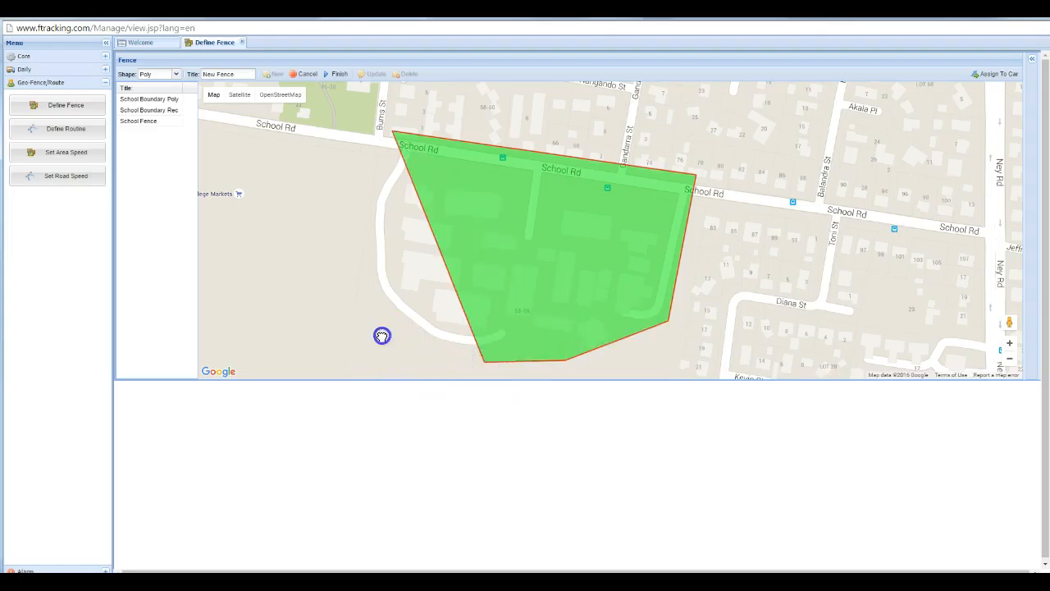
{"action": "left_click", "coordinate": [351, 248]}
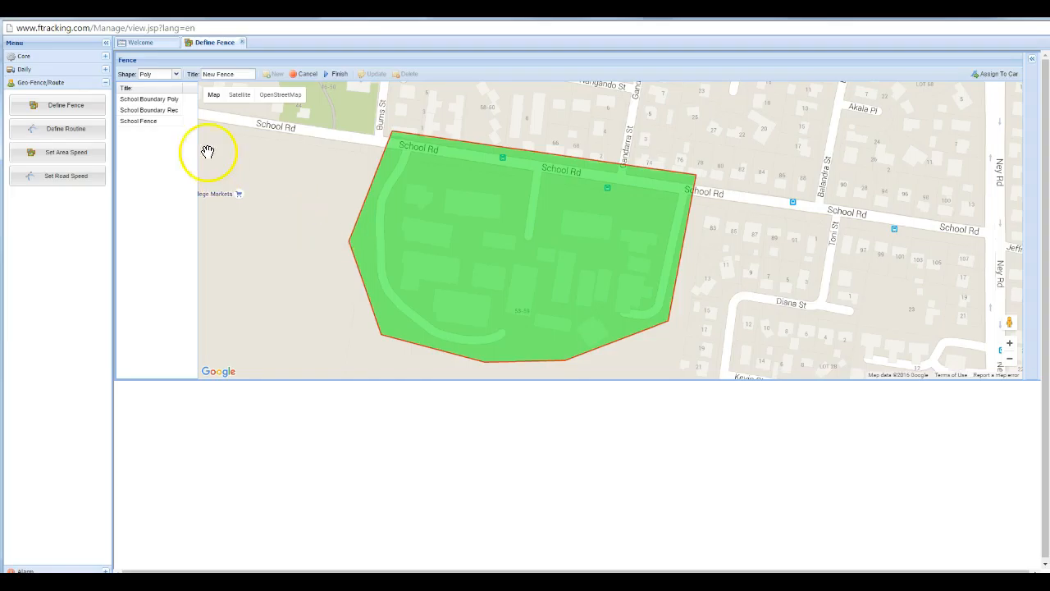
{"action": "left_click", "coordinate": [338, 75]}
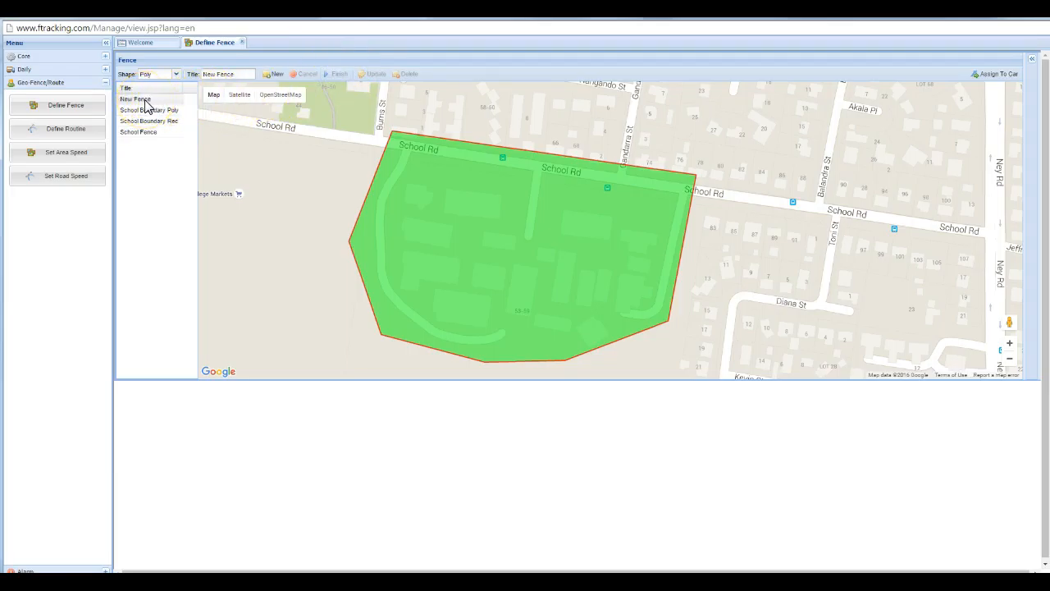
{"action": "left_click", "coordinate": [244, 43]}
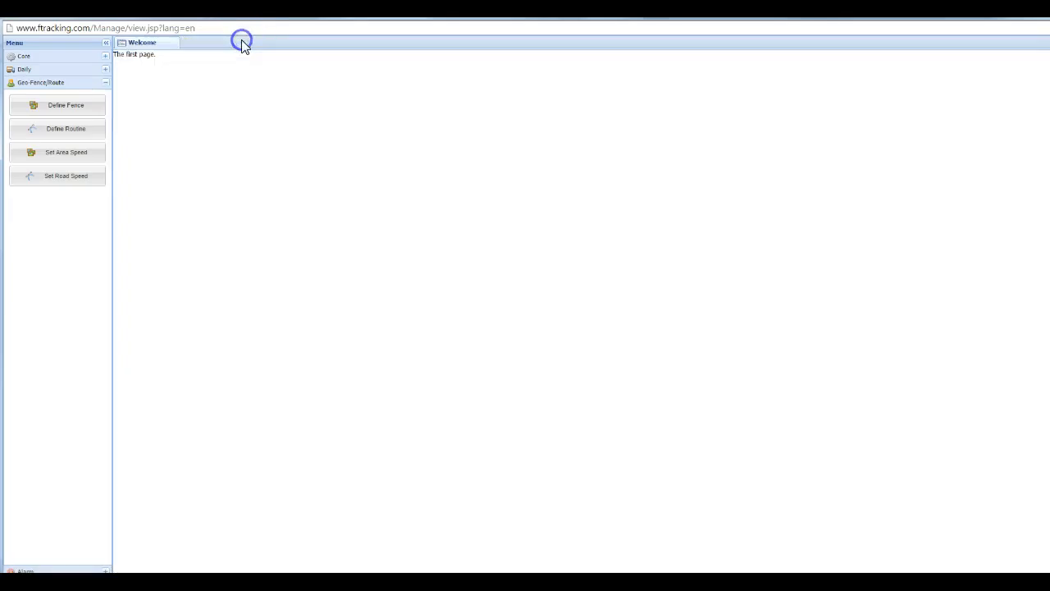
Open the School routine under Define Routine and locate its route and start marker on Ney Rd.
{"action": "left_click", "coordinate": [82, 135]}
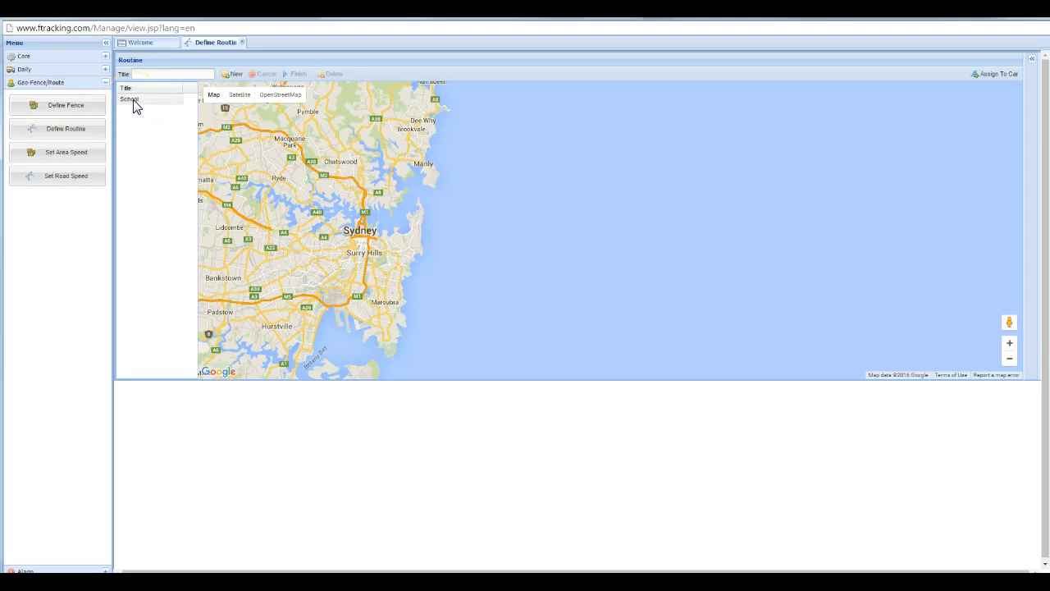
{"action": "left_click", "coordinate": [133, 102]}
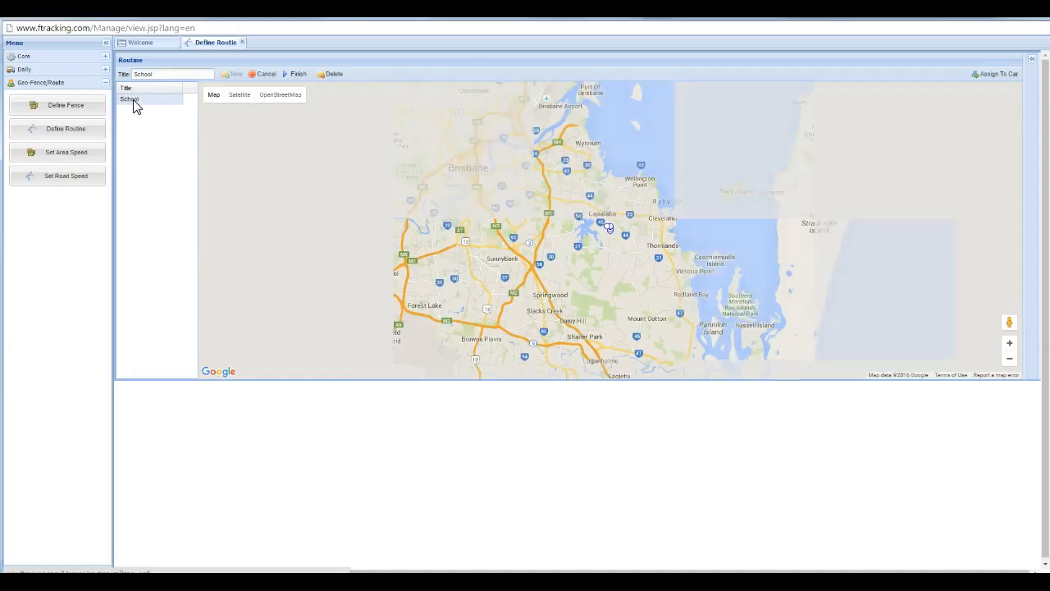
{"action": "scroll", "coordinate": [614, 244], "scroll_direction": "up", "scroll_amount": 2}
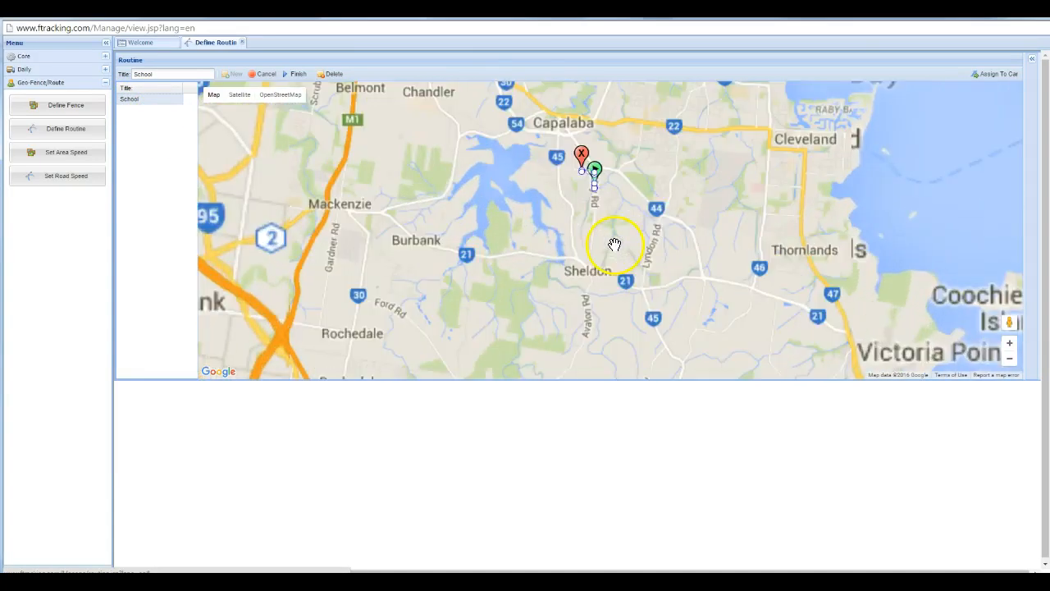
{"action": "scroll", "coordinate": [613, 244], "scroll_direction": "up", "scroll_amount": 1}
{"action": "scroll", "coordinate": [605, 238], "scroll_direction": "up", "scroll_amount": 1}
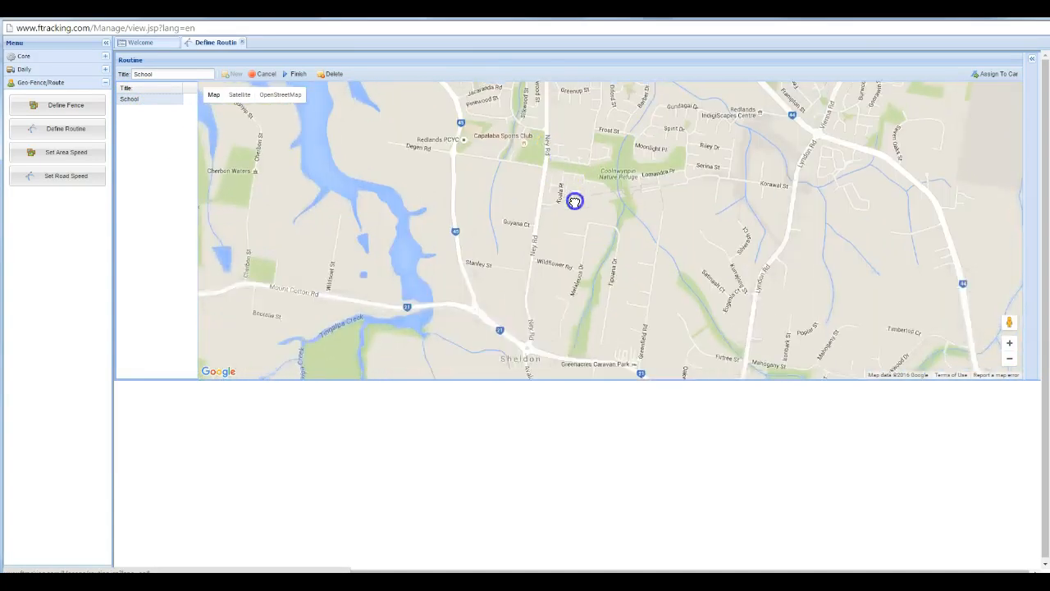
{"action": "left_click_drag", "start_coordinate": [574, 201], "coordinate": [621, 331]}
{"action": "left_click_drag", "start_coordinate": [610, 288], "coordinate": [624, 340]}
{"action": "left_click_drag", "start_coordinate": [647, 222], "coordinate": [628, 273]}
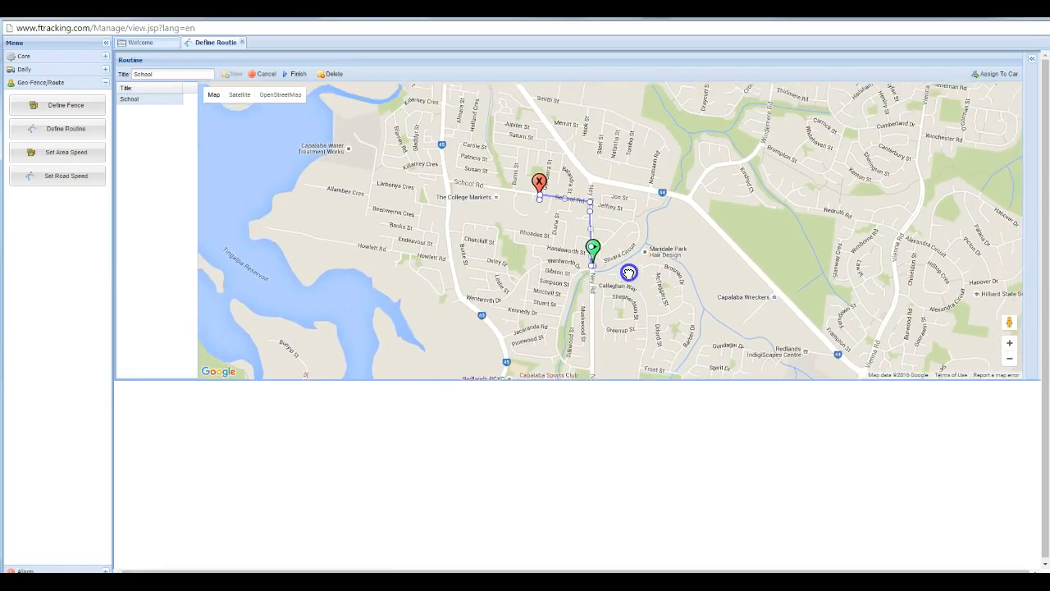
{"action": "scroll", "coordinate": [628, 272], "scroll_direction": "up", "scroll_amount": 1}
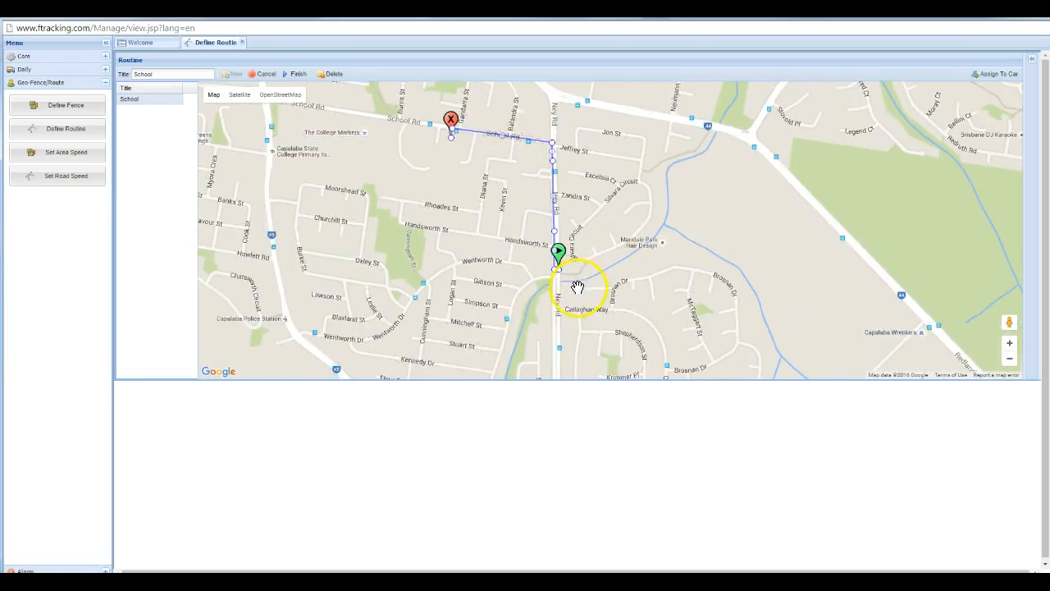
{"action": "scroll", "coordinate": [577, 287], "scroll_direction": "up", "scroll_amount": 1}
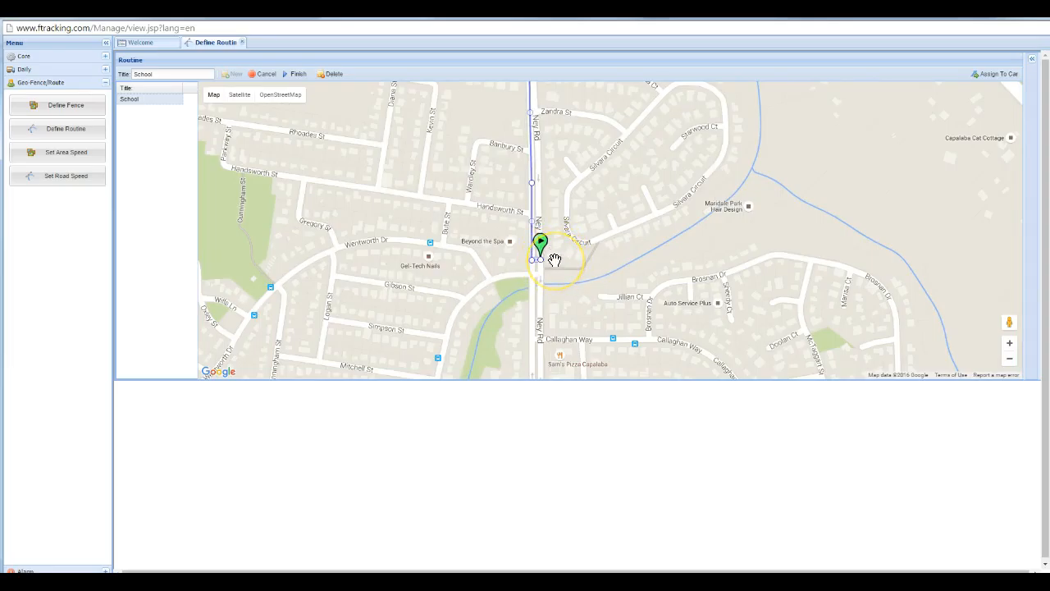
Examine the School routine's path and waypoints along Ney Rd and School Rd, between the start and end markers.
{"action": "mouse_move", "coordinate": [577, 180]}
{"action": "left_mouse_down"}
{"action": "mouse_move", "coordinate": [598, 272]}
{"action": "mouse_move", "coordinate": [644, 336]}
{"action": "left_mouse_up"}
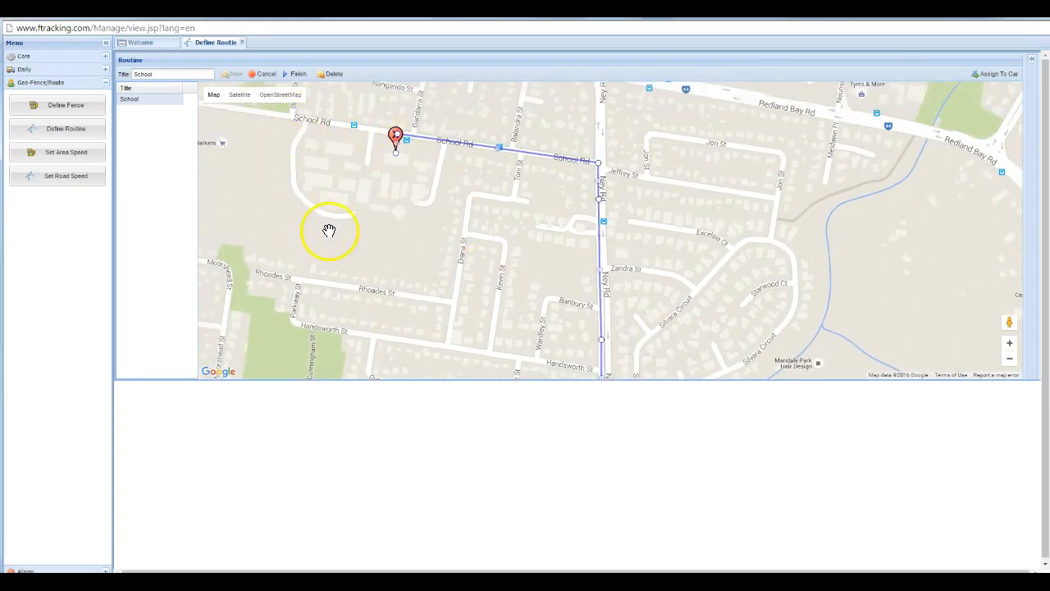
{"action": "left_click_drag", "start_coordinate": [532, 234], "coordinate": [492, 155]}
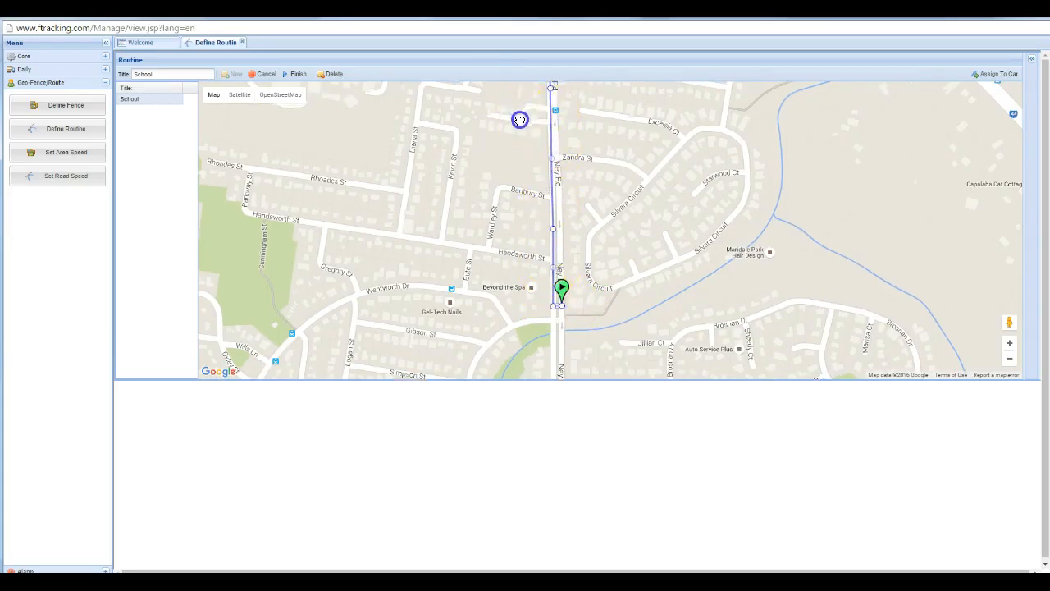
{"action": "left_click_drag", "start_coordinate": [520, 117], "coordinate": [527, 247]}
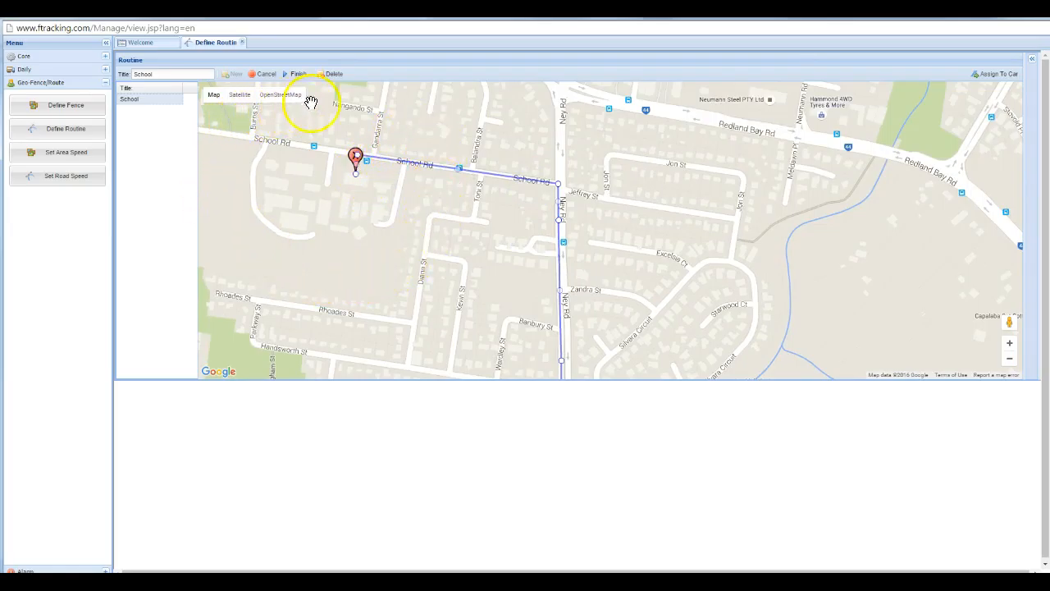
{"action": "left_click_drag", "start_coordinate": [613, 313], "coordinate": [606, 217]}
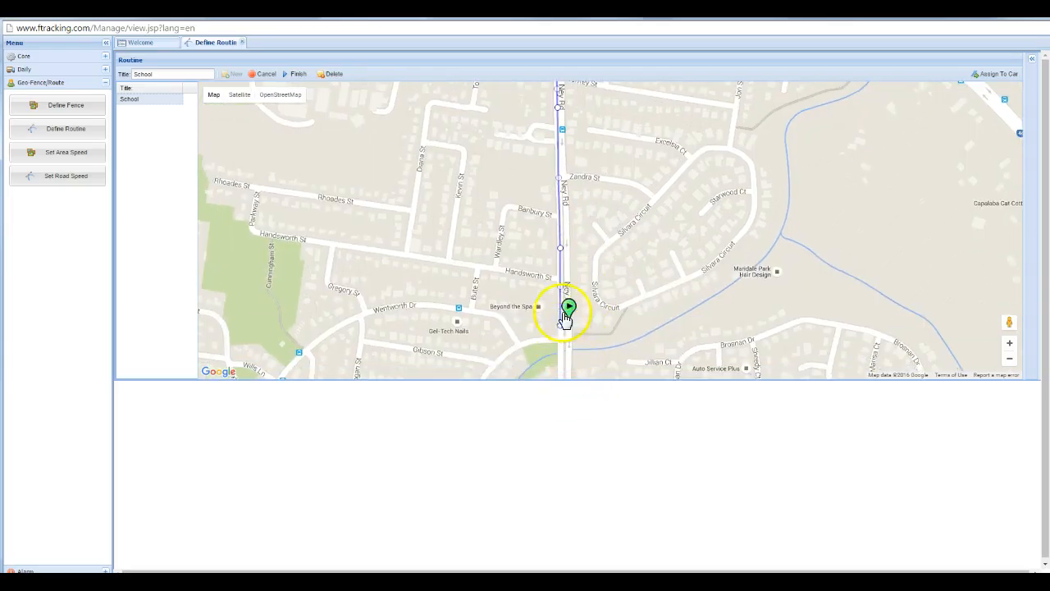
{"action": "left_click_drag", "start_coordinate": [600, 130], "coordinate": [606, 179]}
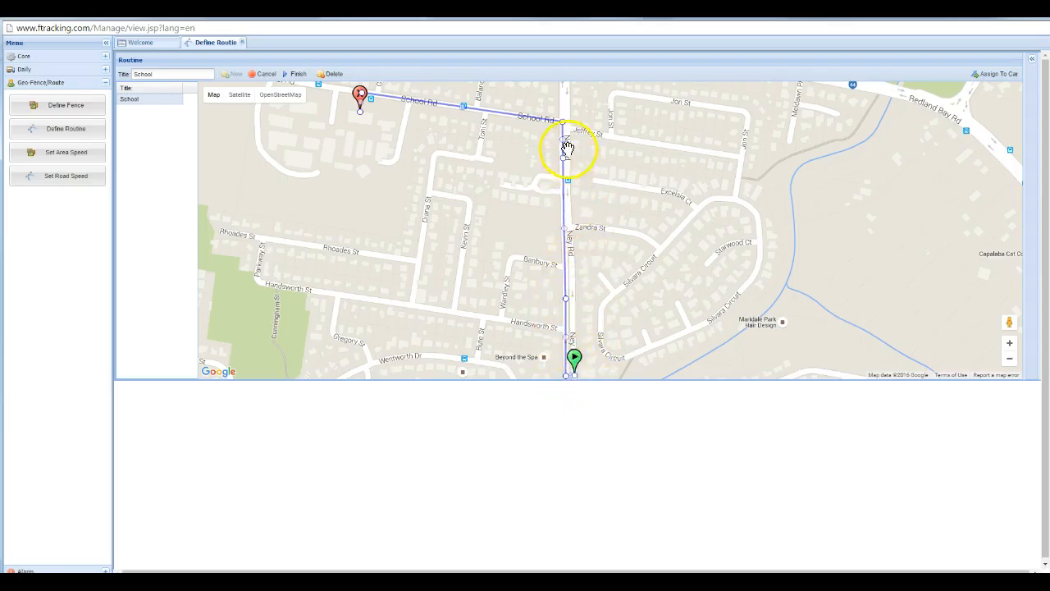
{"action": "left_click_drag", "start_coordinate": [627, 345], "coordinate": [623, 320]}
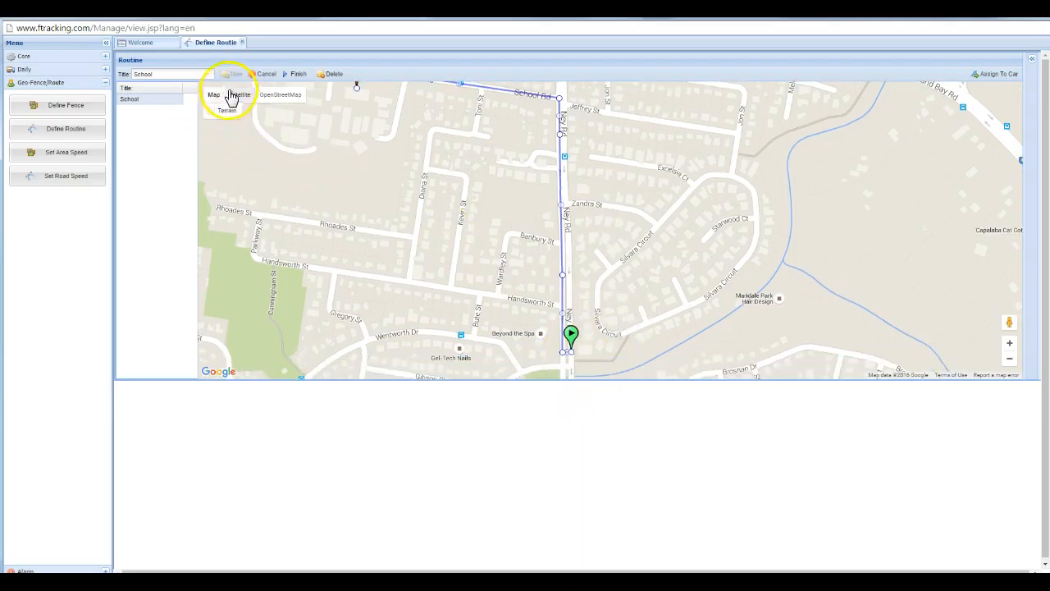
{"action": "left_click", "coordinate": [172, 73]}
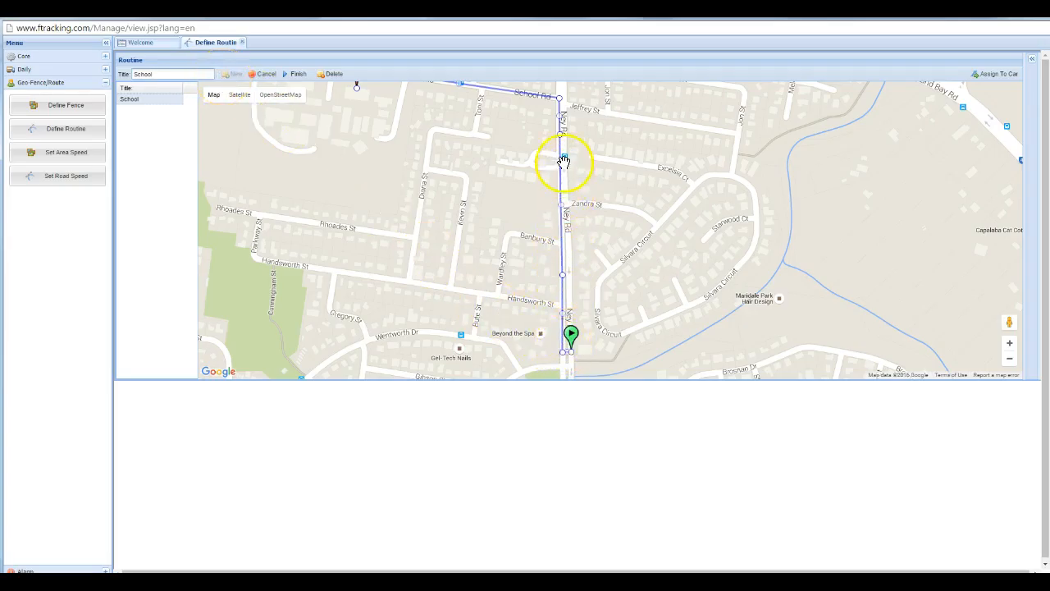
{"action": "left_click_drag", "start_coordinate": [597, 145], "coordinate": [647, 197]}
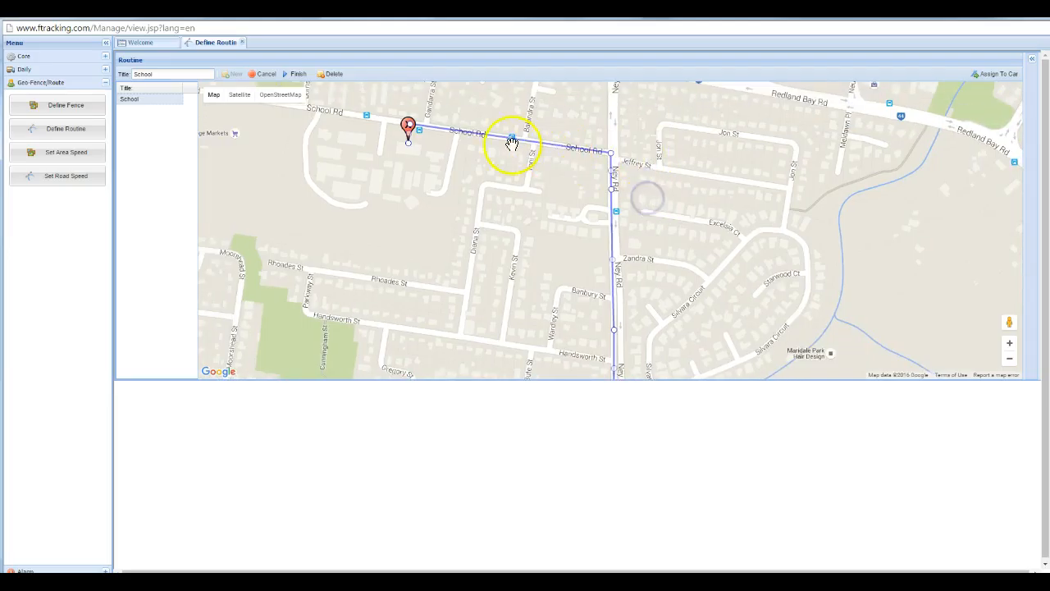
{"action": "left_click_drag", "start_coordinate": [687, 230], "coordinate": [678, 179]}
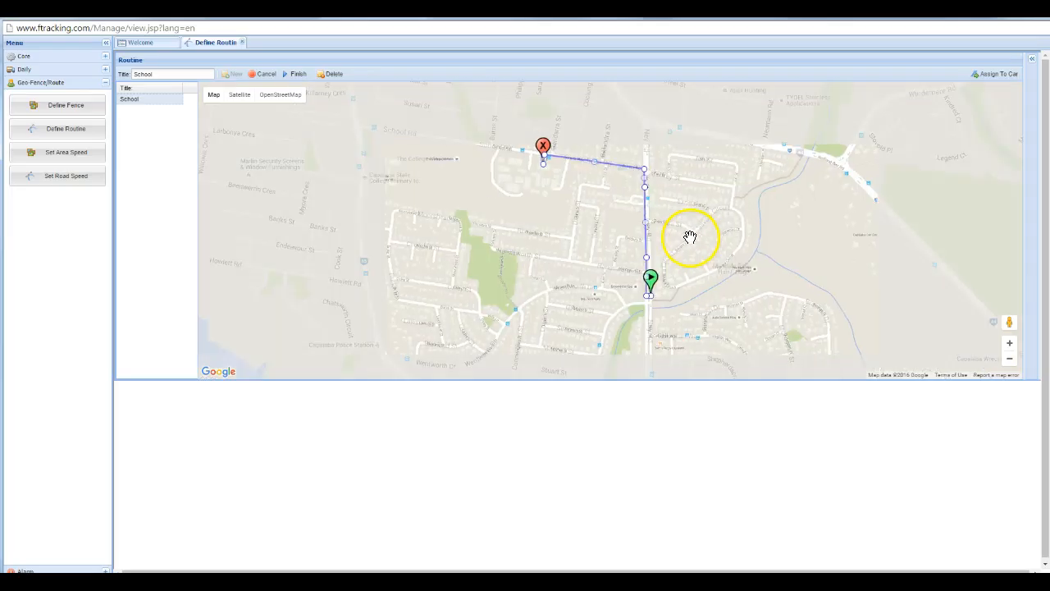
{"action": "scroll", "coordinate": [689, 234], "scroll_direction": "down", "scroll_amount": 1}
{"action": "left_click_drag", "start_coordinate": [680, 224], "coordinate": [704, 232]}
{"action": "scroll", "coordinate": [665, 224], "scroll_direction": "up", "scroll_amount": 1}
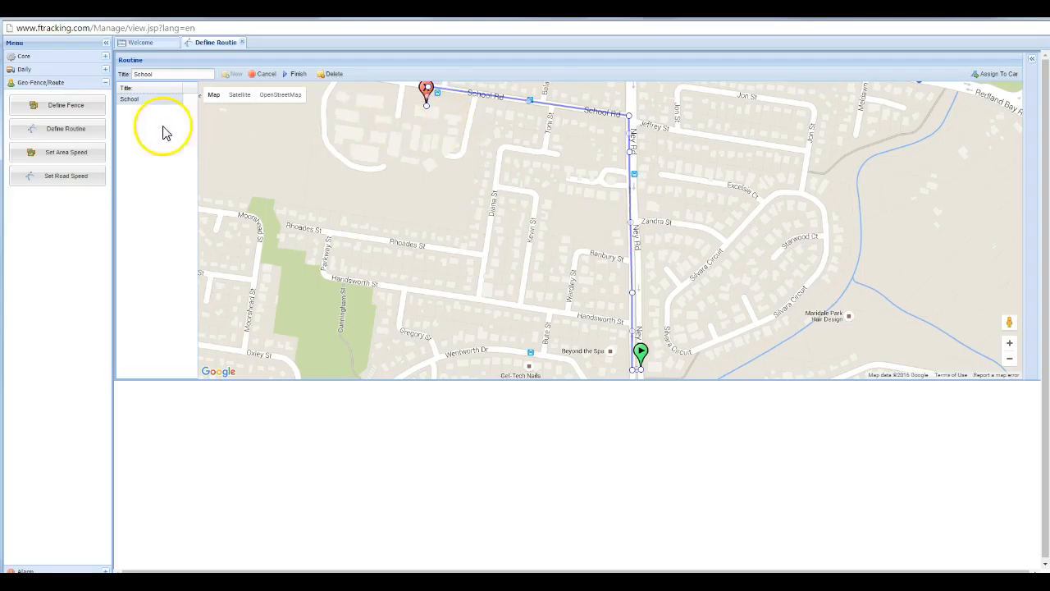
Open School Fence under Define Fence and view its boundary around the school grounds for comparison with the routine.
{"action": "left_click", "coordinate": [70, 107]}
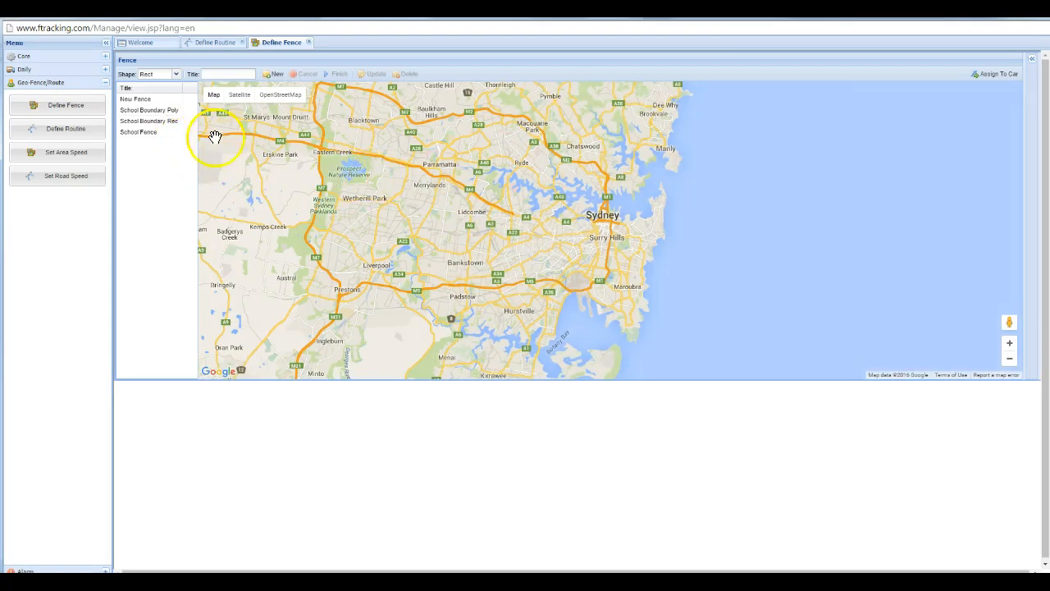
{"action": "left_click", "coordinate": [141, 132]}
{"action": "scroll", "coordinate": [625, 250], "scroll_direction": "up", "scroll_amount": 3}
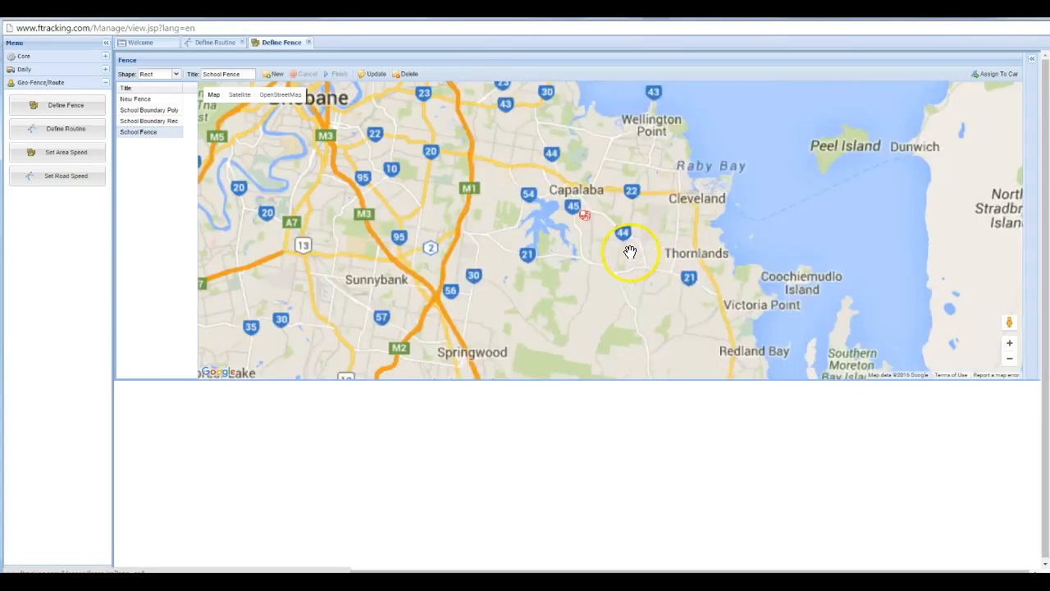
{"action": "scroll", "coordinate": [525, 222], "scroll_direction": "up", "scroll_amount": 3}
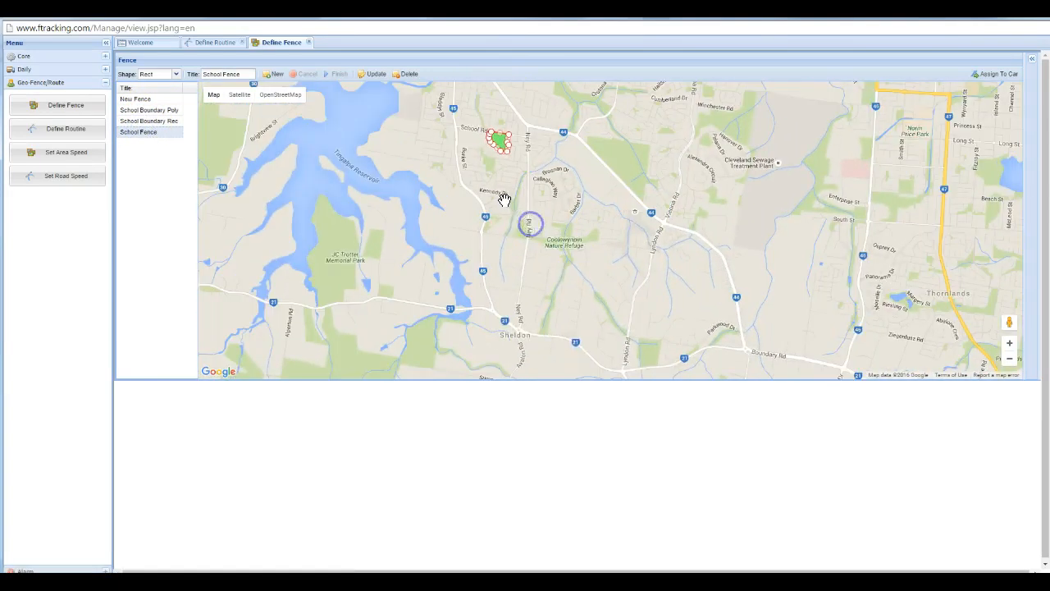
{"action": "double_click", "coordinate": [528, 234]}
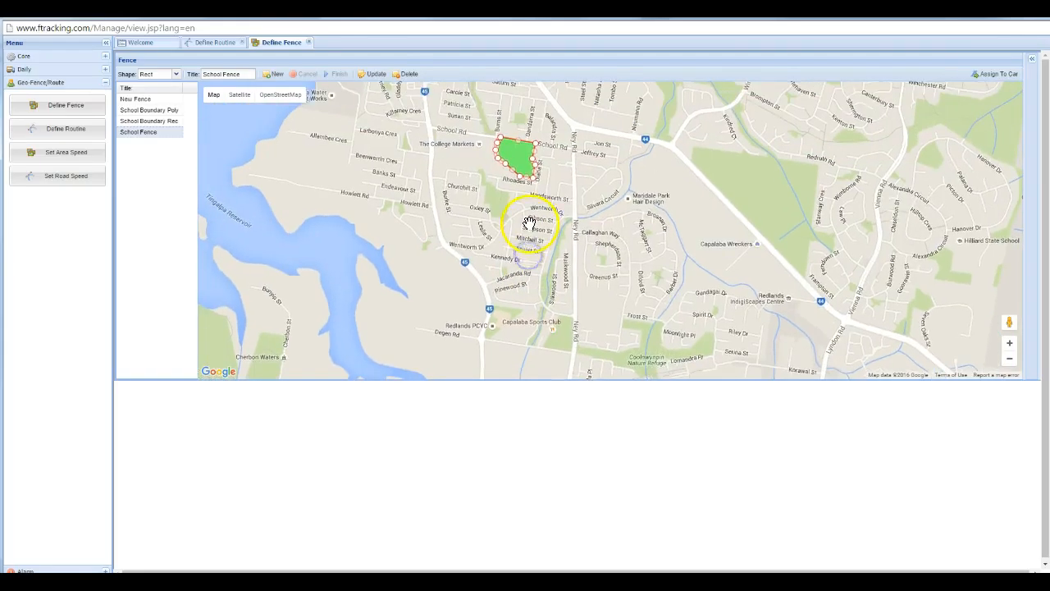
Start a new fence with the Poly shape titled Routine, with School Rd and Ney Rd in view.
{"action": "left_click_drag", "start_coordinate": [539, 238], "coordinate": [448, 314]}
{"action": "double_click", "coordinate": [533, 240]}
{"action": "double_click", "coordinate": [531, 243]}
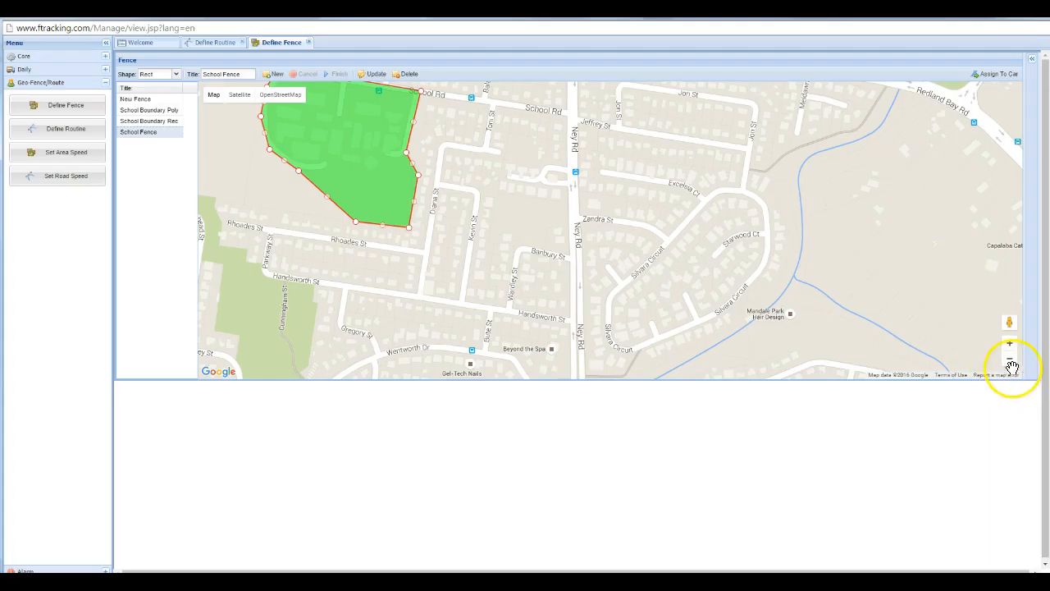
{"action": "left_click", "coordinate": [1009, 359]}
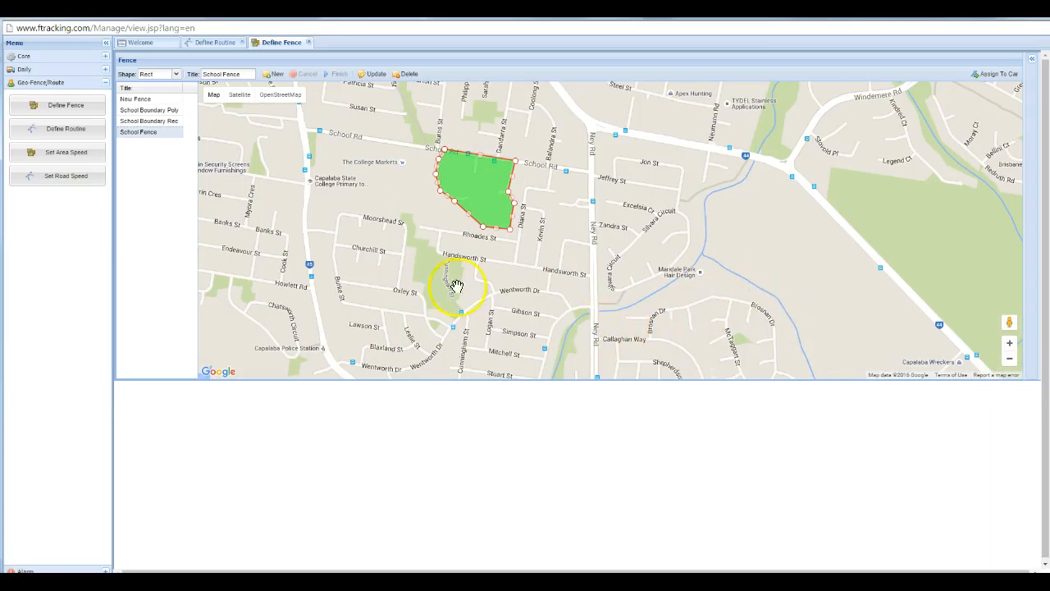
{"action": "left_click", "coordinate": [176, 75]}
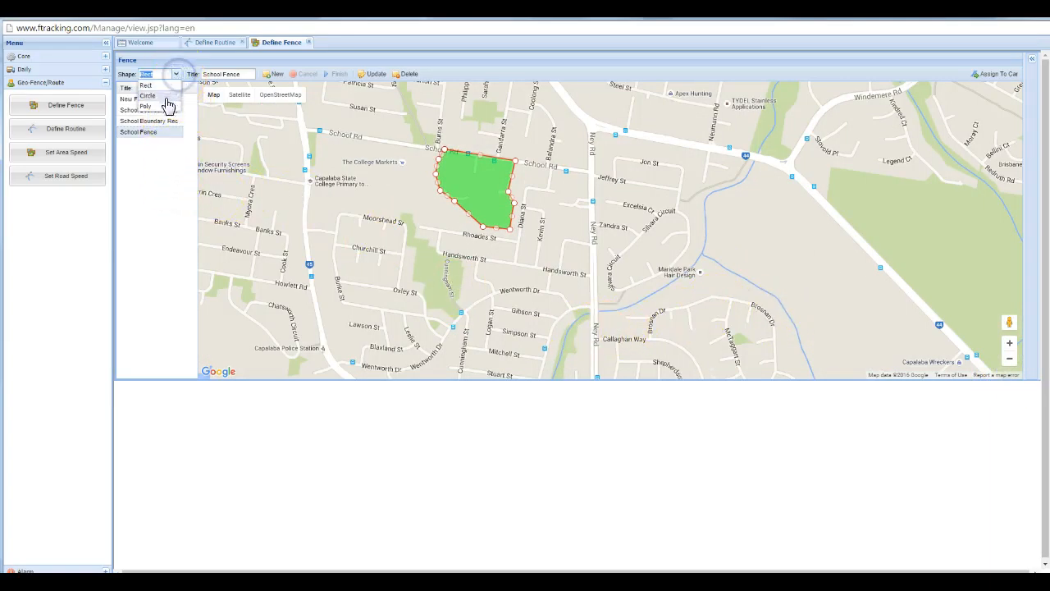
{"action": "left_click", "coordinate": [165, 106]}
{"action": "left_click", "coordinate": [247, 74]}
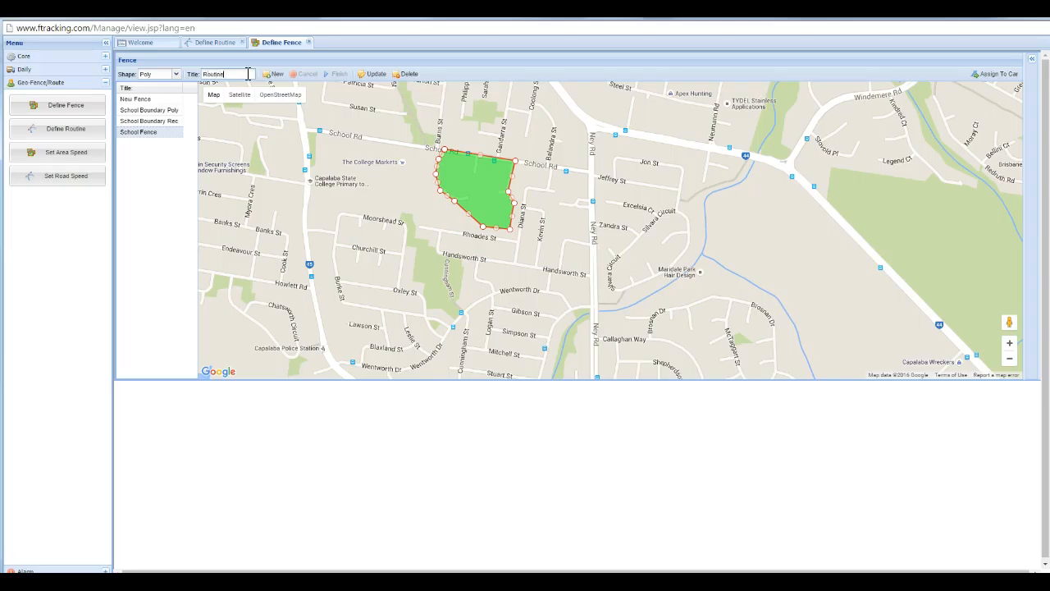
{"action": "type", "text": "Routine"}
{"action": "left_click", "coordinate": [275, 74]}
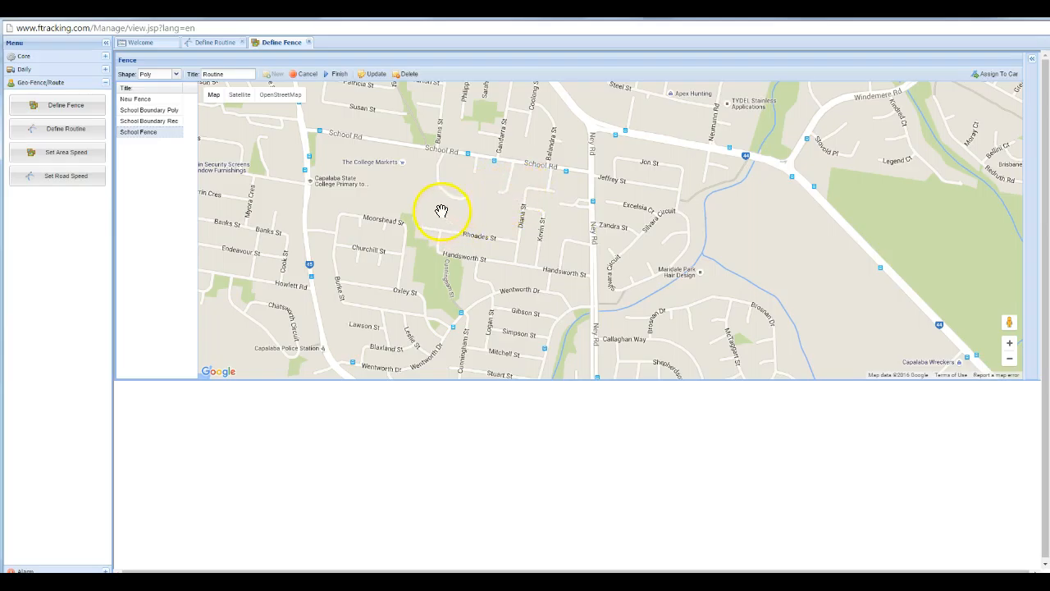
Draw the Routine fence as an L-shaped six-corner polygon covering School Rd and Ney Rd down to the creek crossing.
{"action": "left_click", "coordinate": [425, 192]}
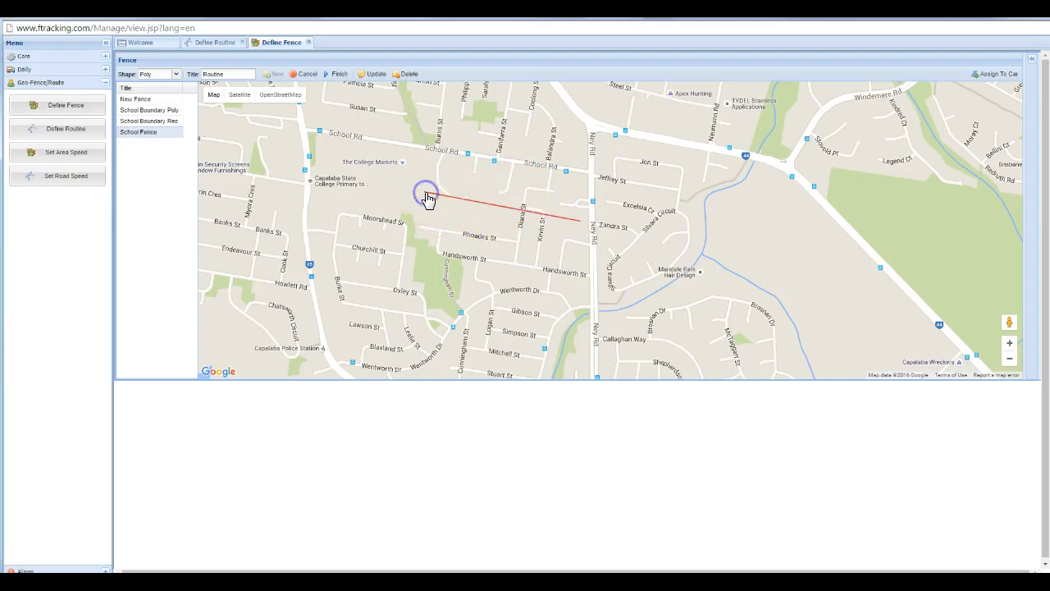
{"action": "double_click", "coordinate": [434, 141]}
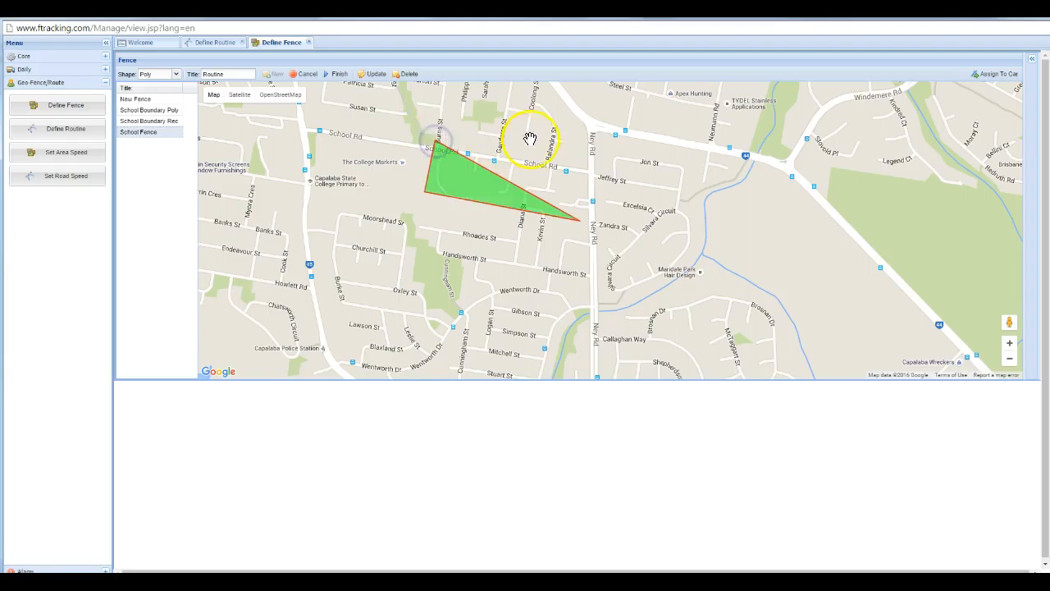
{"action": "left_click", "coordinate": [607, 168]}
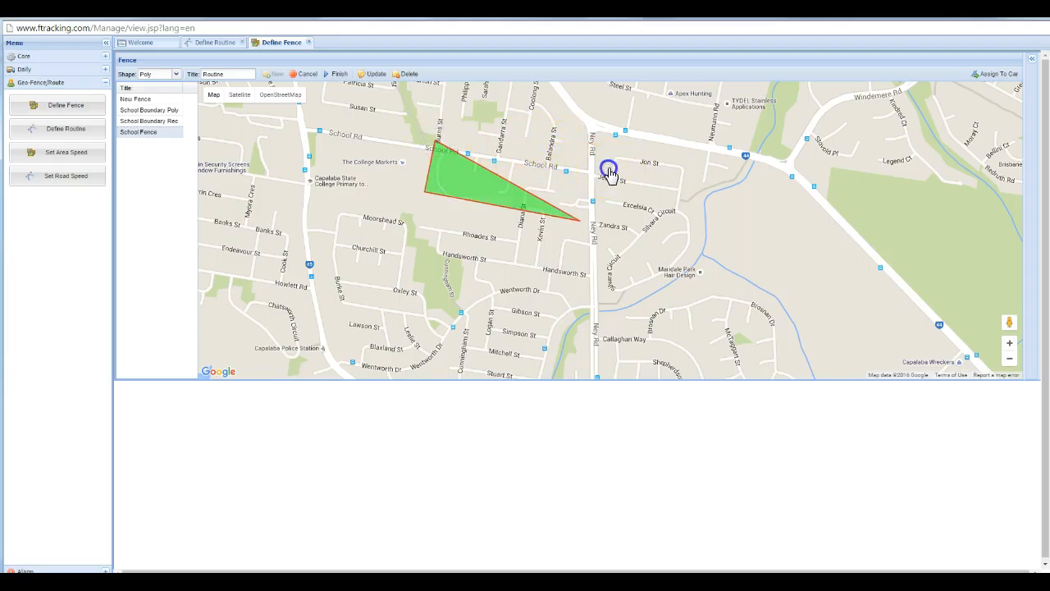
{"action": "left_click", "coordinate": [612, 317]}
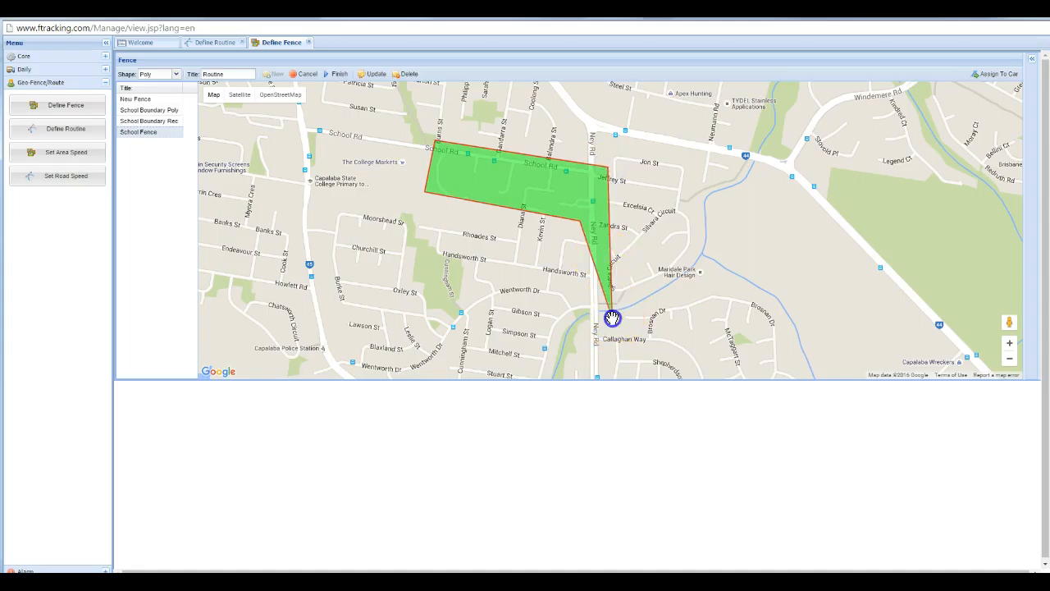
{"action": "left_click", "coordinate": [580, 317]}
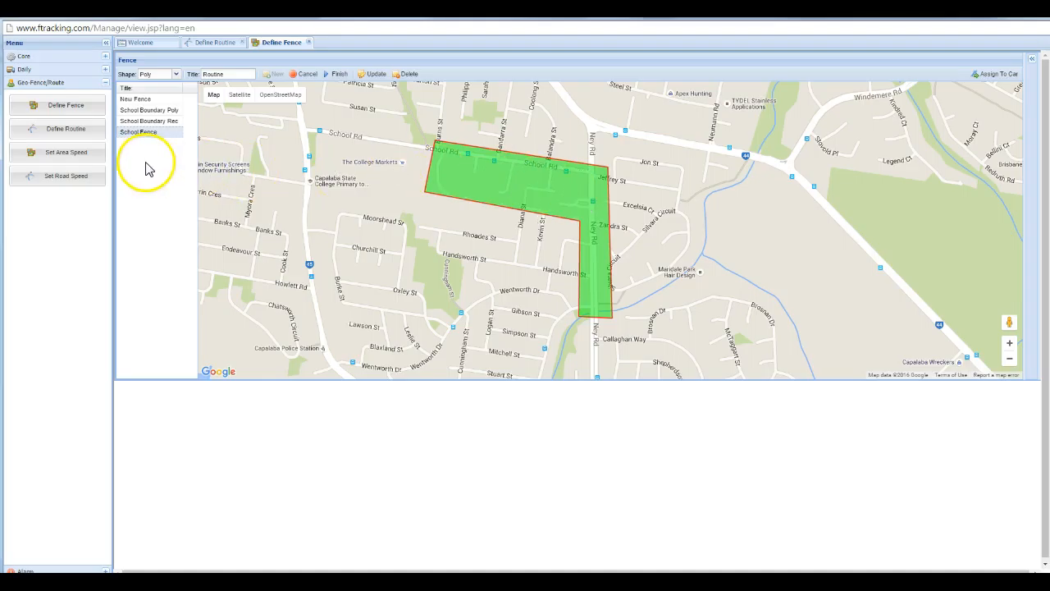
Open Set Area Speed and display School Fence on the map together with the surrounding School Rd and Ney Rd area.
{"action": "left_click", "coordinate": [59, 158]}
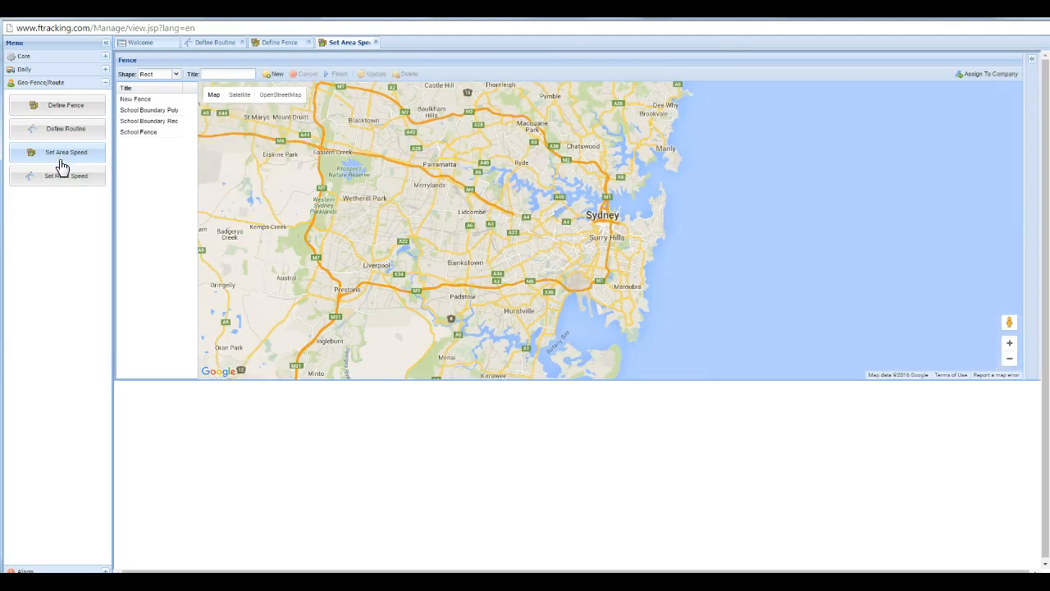
{"action": "left_click", "coordinate": [139, 132]}
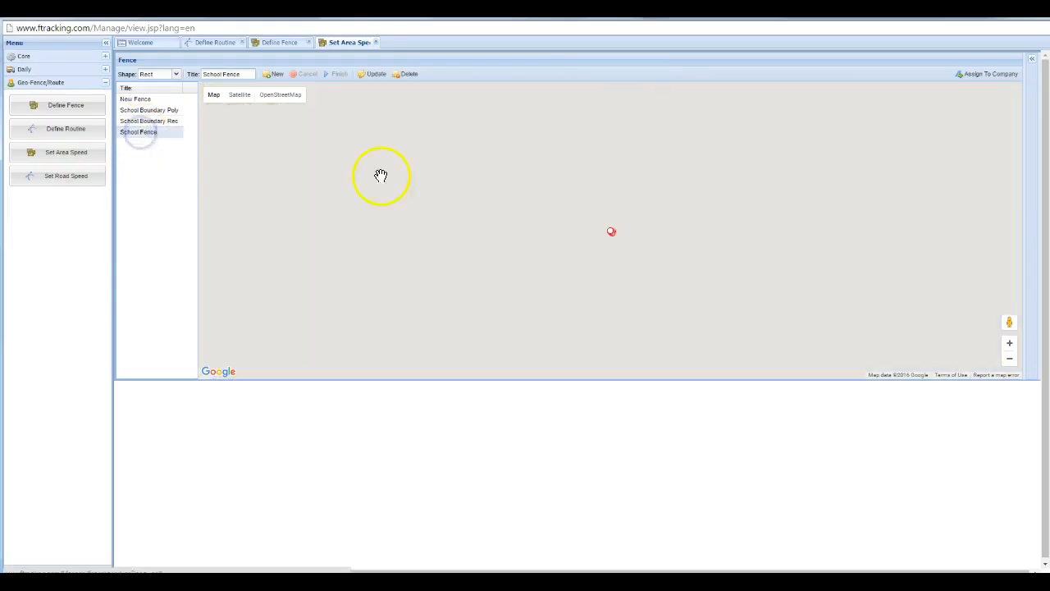
{"action": "scroll", "coordinate": [630, 250], "scroll_direction": "up", "scroll_amount": 5}
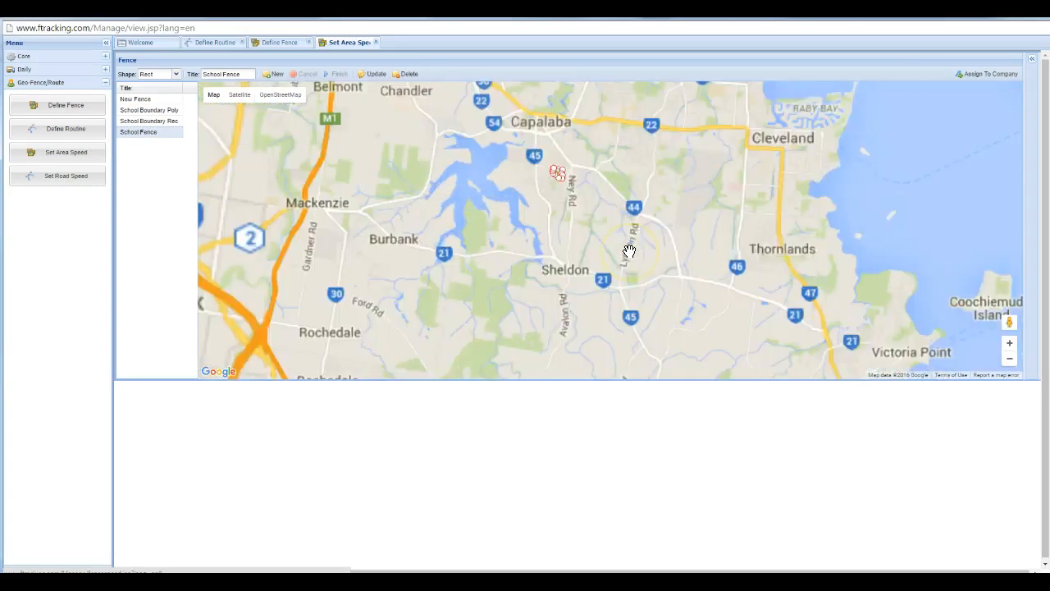
{"action": "left_click_drag", "start_coordinate": [528, 222], "coordinate": [522, 257]}
{"action": "scroll", "coordinate": [525, 202], "scroll_direction": "up", "scroll_amount": 1}
{"action": "scroll", "coordinate": [517, 208], "scroll_direction": "up", "scroll_amount": 1}
{"action": "left_click_drag", "start_coordinate": [514, 206], "coordinate": [562, 325]}
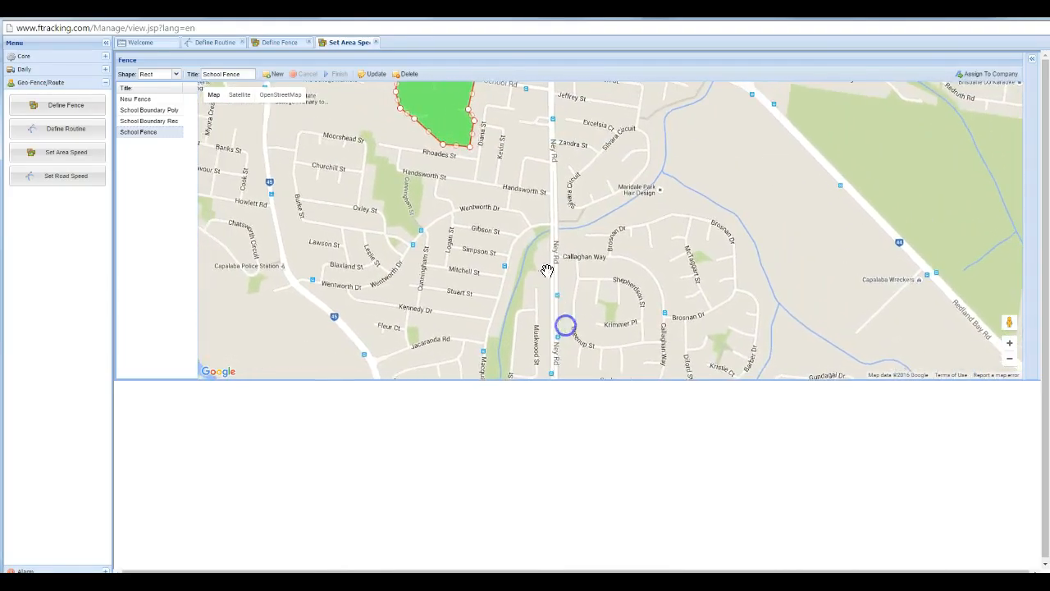
{"action": "left_click_drag", "start_coordinate": [525, 227], "coordinate": [534, 271]}
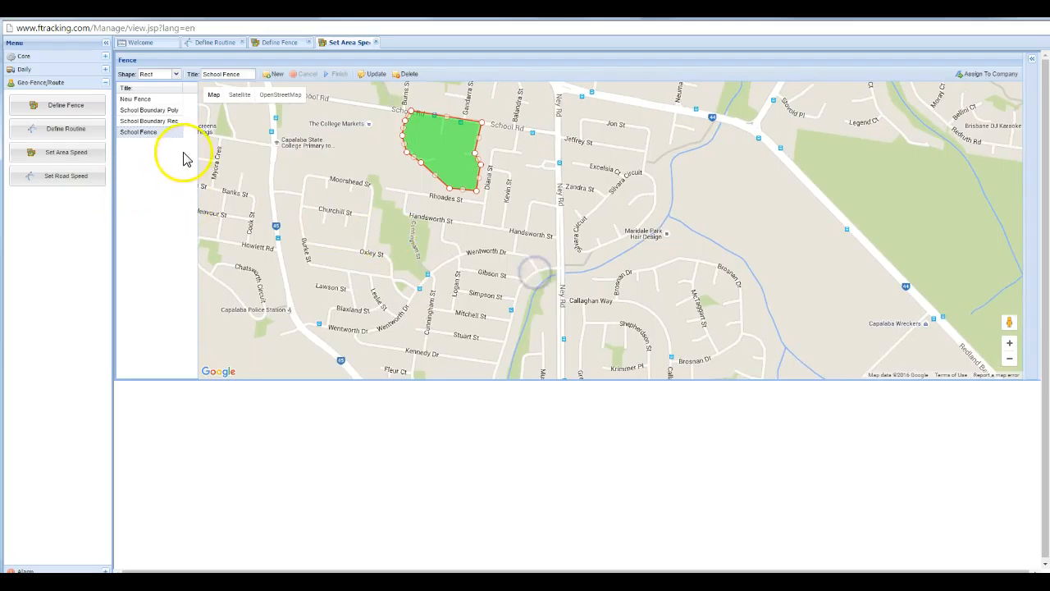
Start a new Rect speed area titled Speed and mark it along School Rd and Ney Rd.
{"action": "left_click_drag", "start_coordinate": [245, 74], "coordinate": [204, 77]}
{"action": "type", "text": "Speed"}
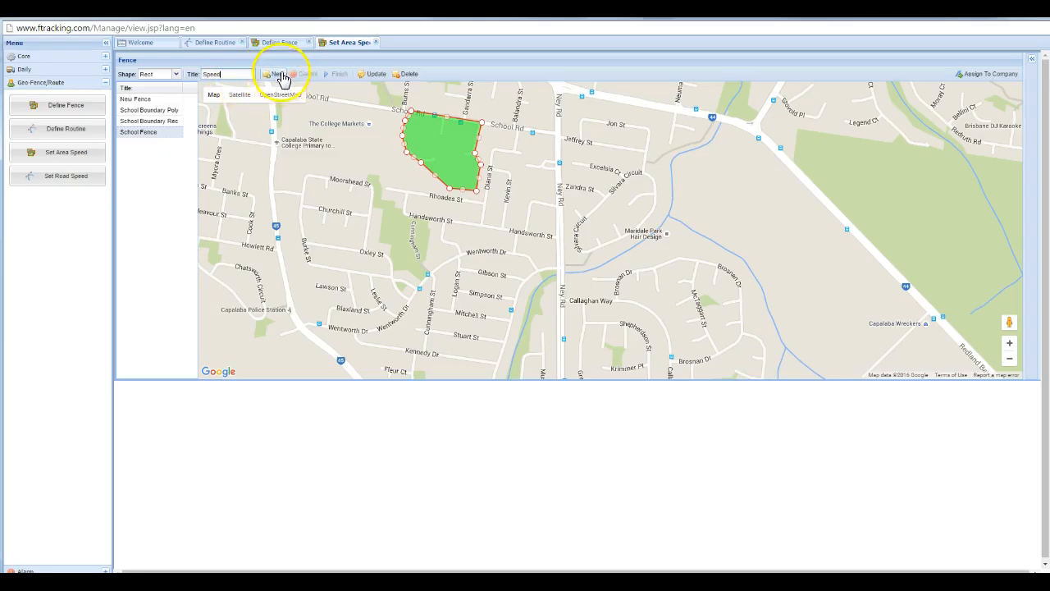
{"action": "left_click", "coordinate": [275, 75]}
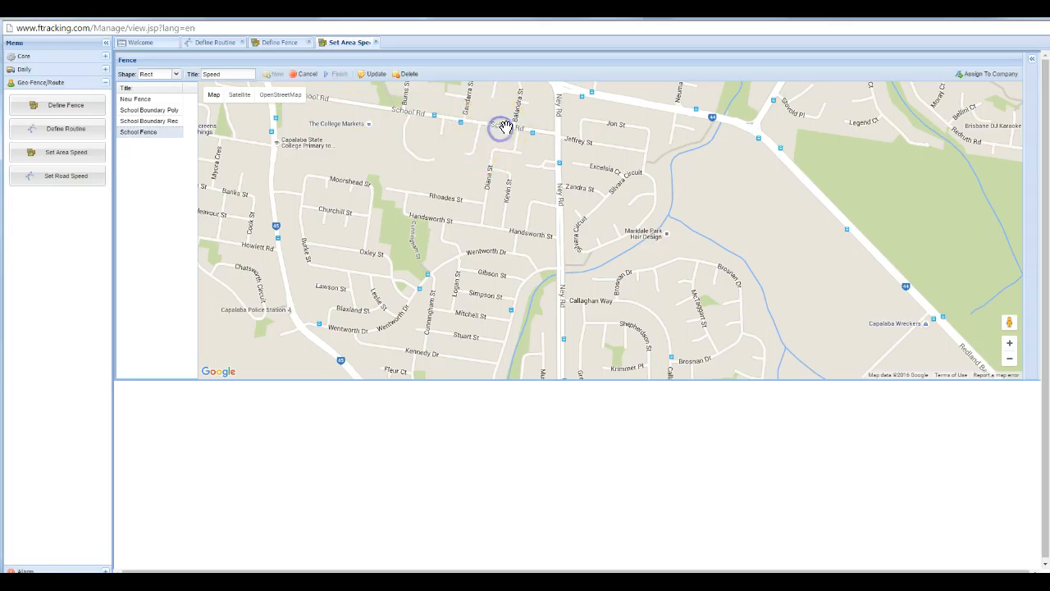
{"action": "left_click_drag", "start_coordinate": [500, 127], "coordinate": [564, 182]}
{"action": "left_click_drag", "start_coordinate": [574, 238], "coordinate": [586, 353]}
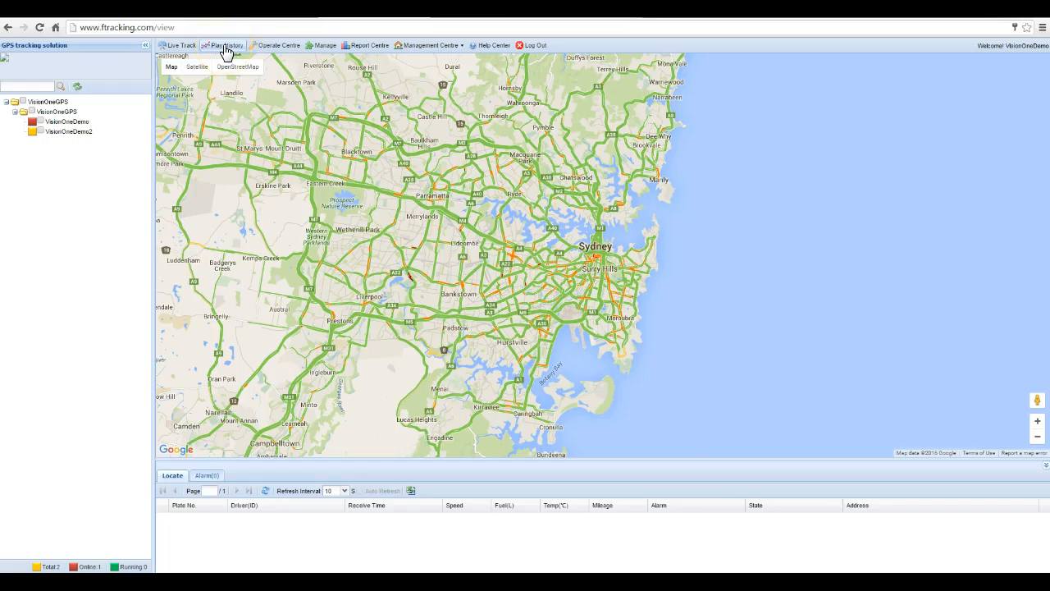
Check the Plate No. in the VisionOneDemo vehicle details and close them without saving.
{"action": "left_click", "coordinate": [226, 48]}
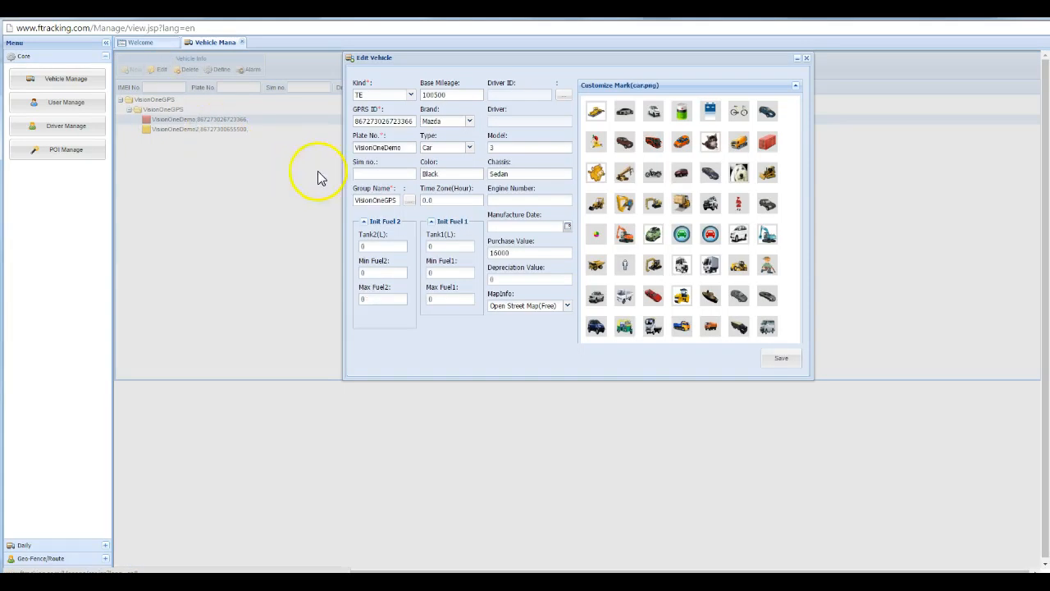
{"action": "left_click_drag", "start_coordinate": [407, 147], "coordinate": [345, 145]}
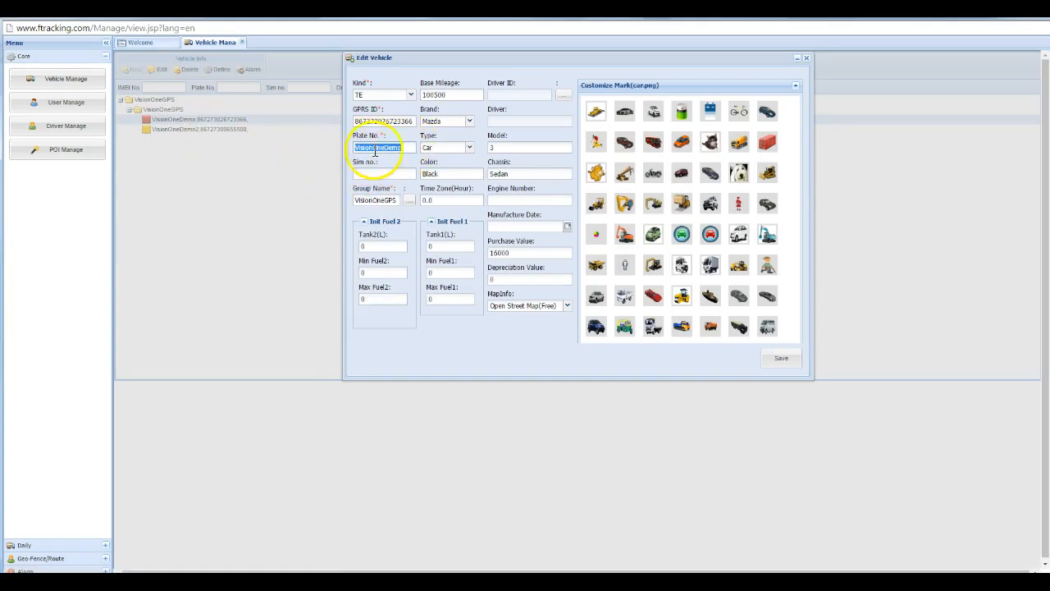
{"action": "left_click", "coordinate": [806, 58]}
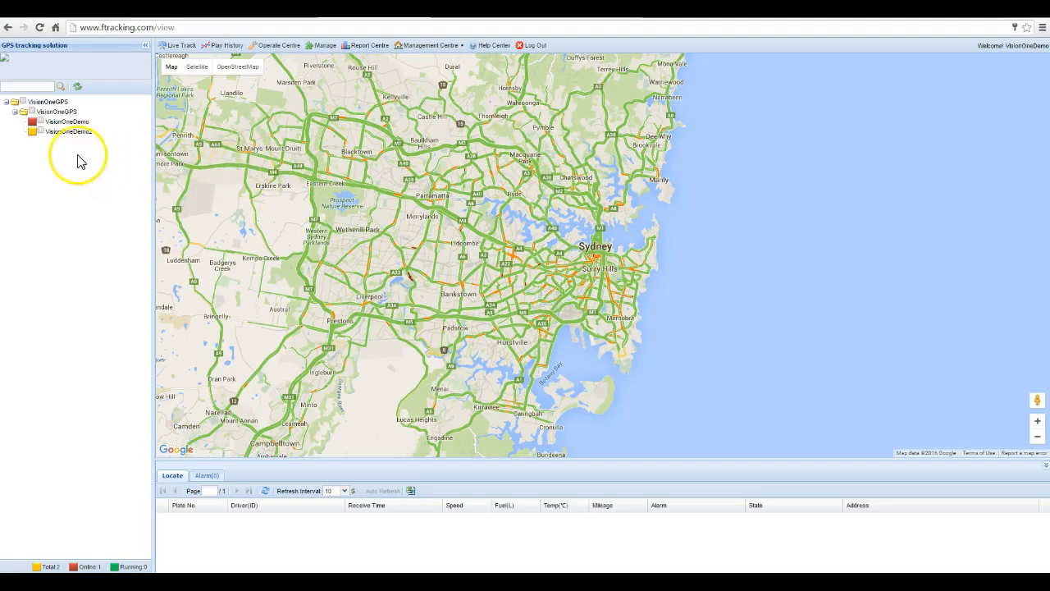
{"action": "left_click", "coordinate": [226, 46]}
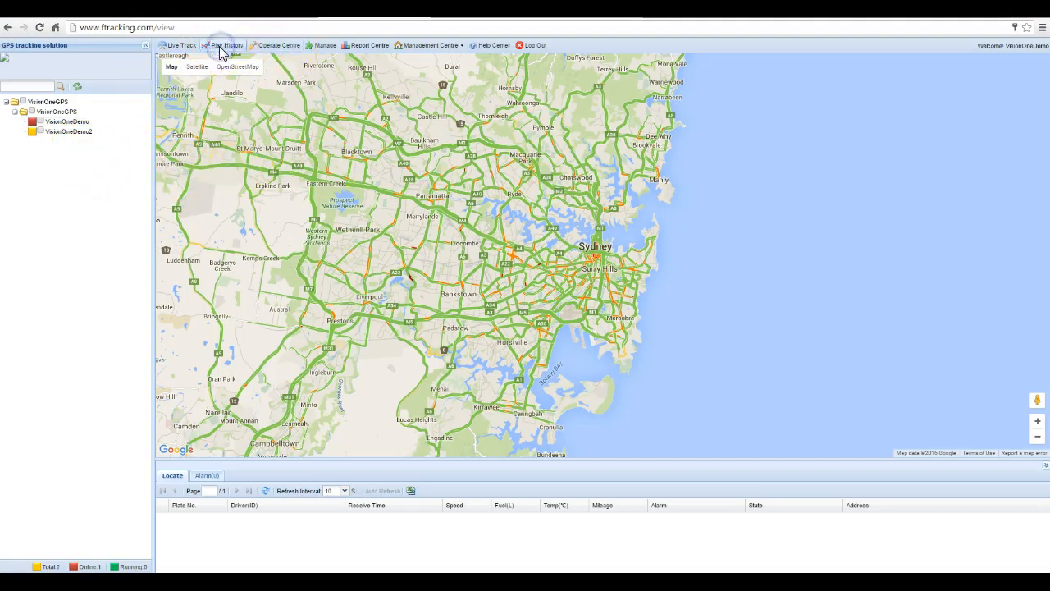
{"action": "left_click", "coordinate": [236, 75]}
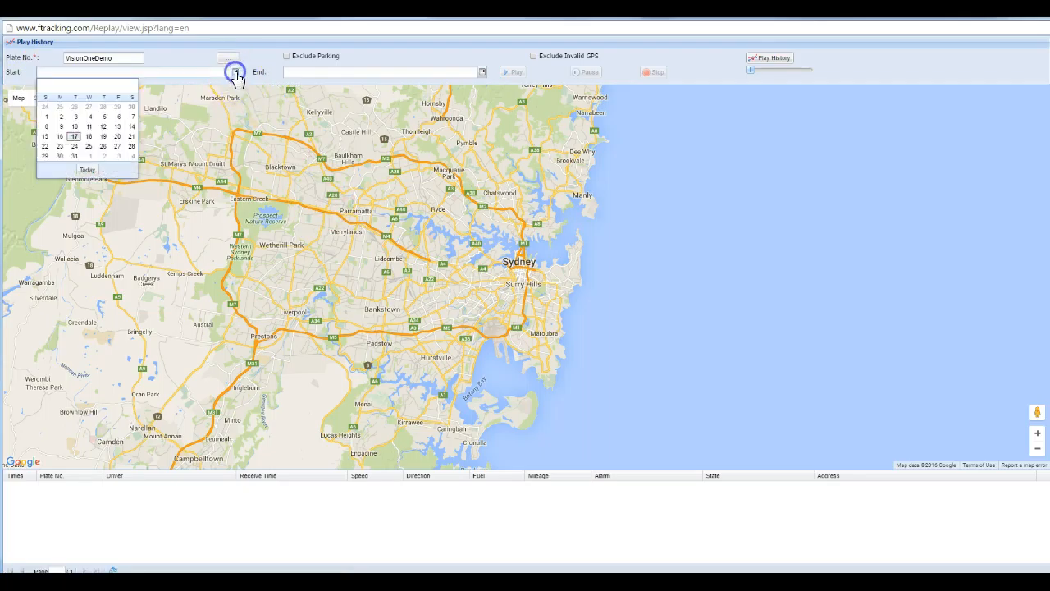
{"action": "left_click", "coordinate": [45, 138]}
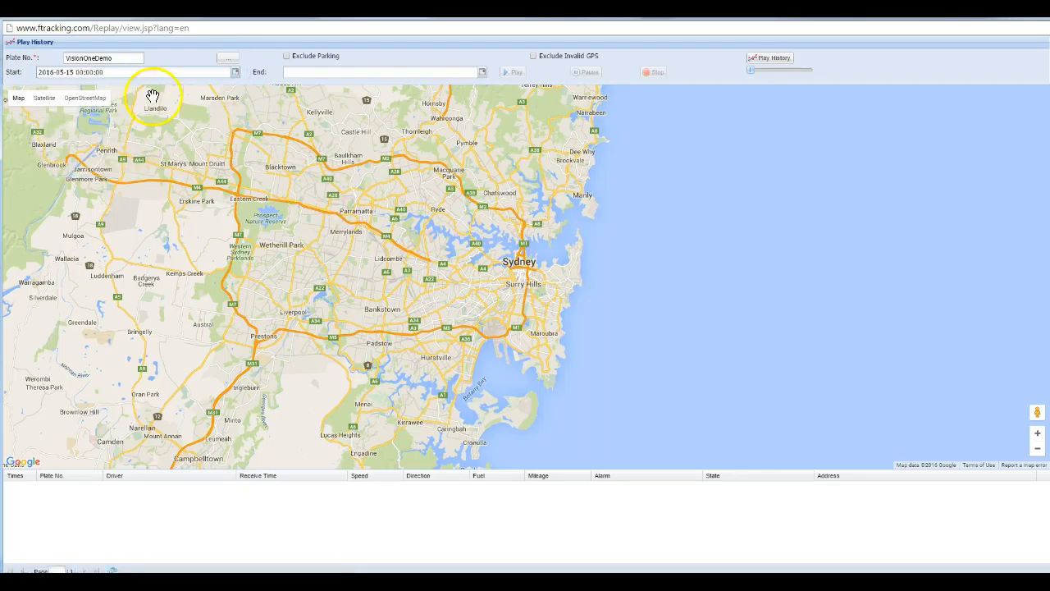
{"action": "double_click", "coordinate": [84, 73]}
{"action": "type", "text": "07"}
{"action": "double_click", "coordinate": [89, 73]}
{"action": "type", "text": "20"}
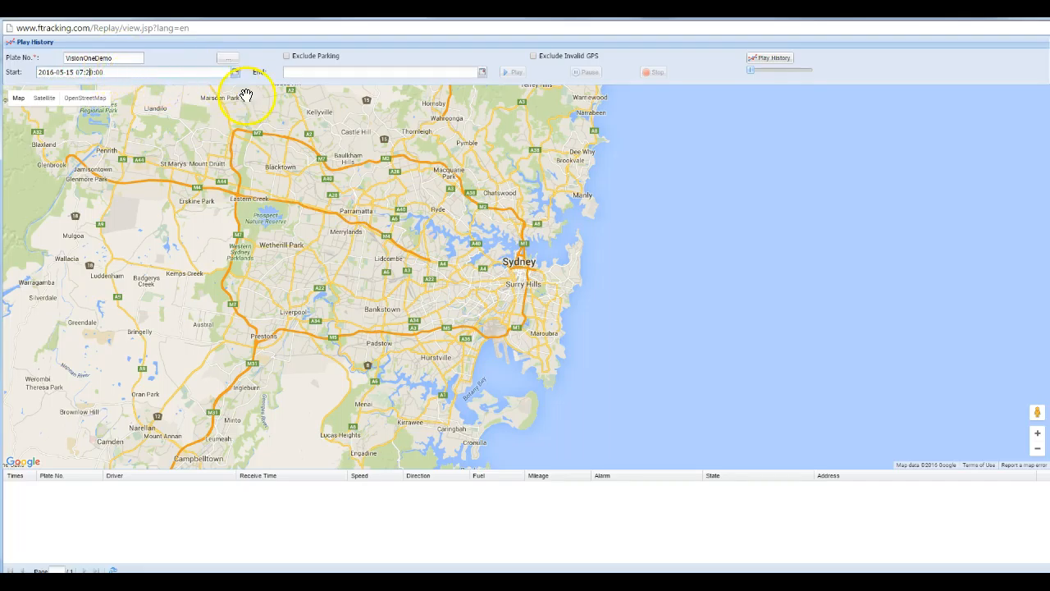
{"action": "left_click", "coordinate": [481, 72]}
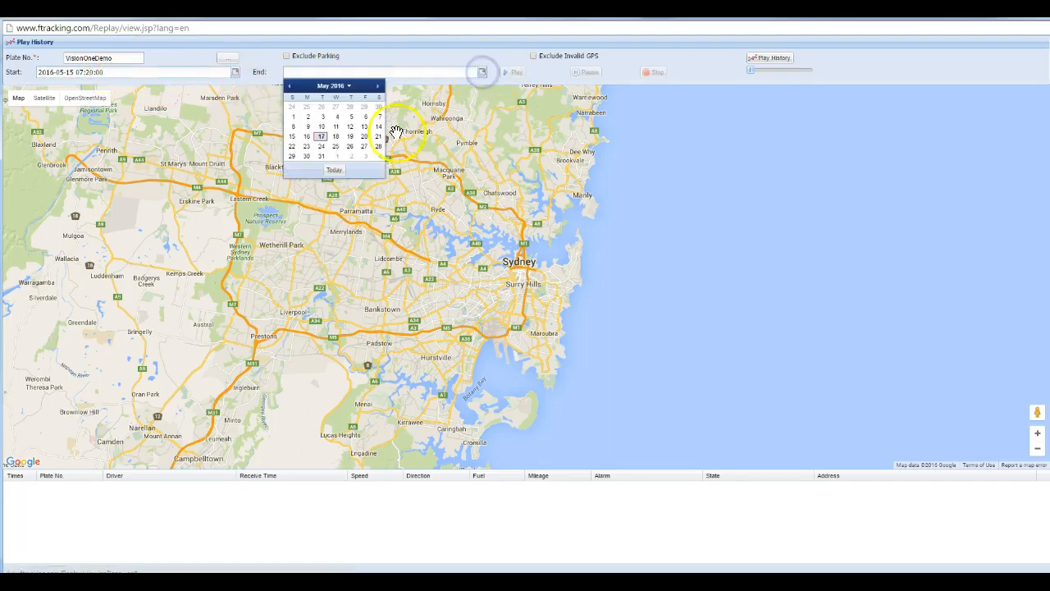
{"action": "left_click", "coordinate": [291, 137]}
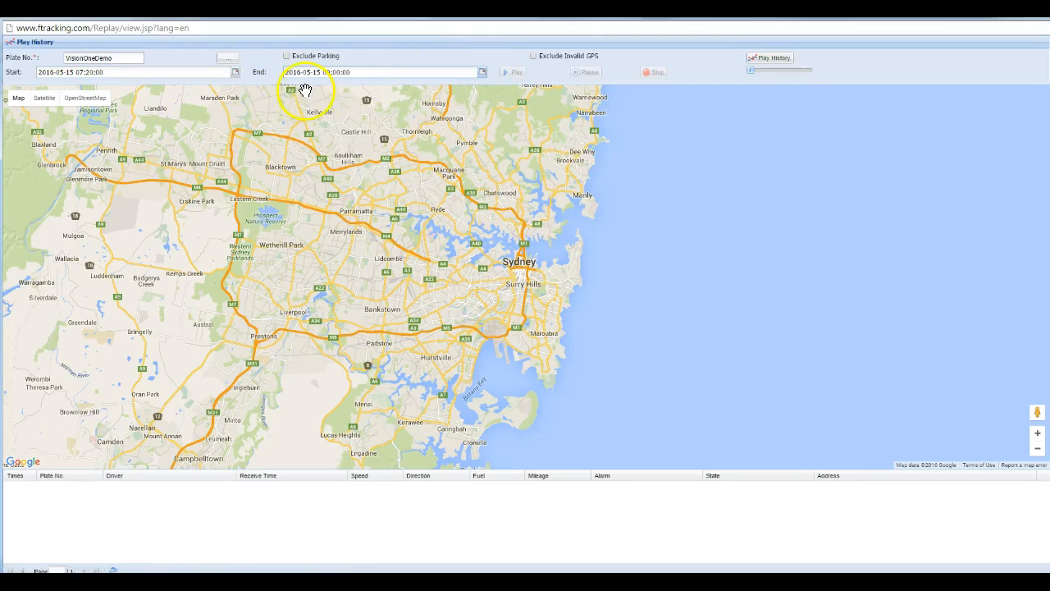
{"action": "double_click", "coordinate": [330, 73]}
{"action": "type", "text": "08"}
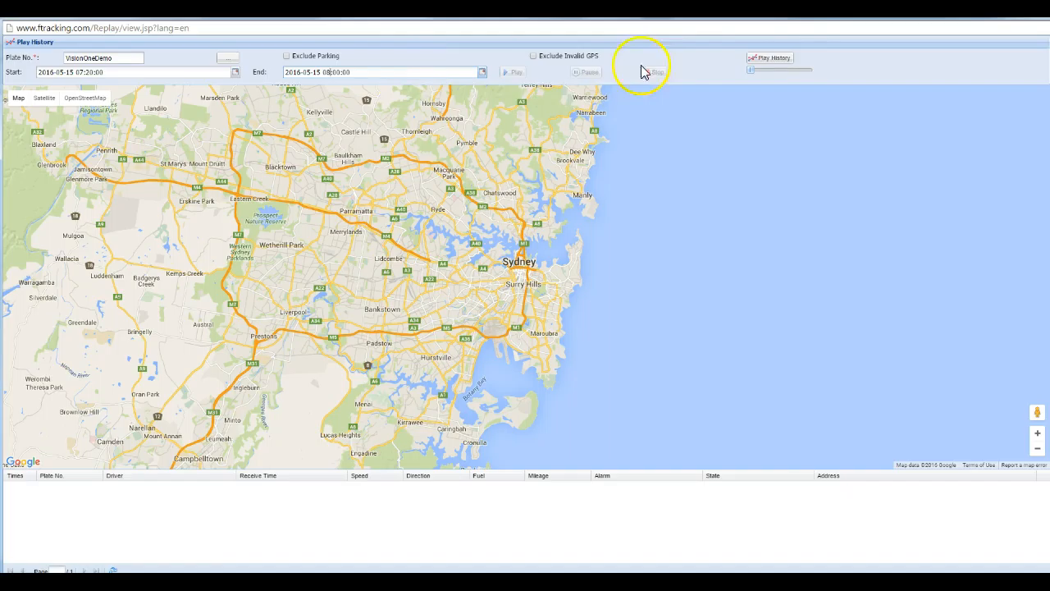
Load the vehicle's history for the chosen period and play back its route around Vienna Rd and Finucane Rd.
{"action": "left_click", "coordinate": [783, 60]}
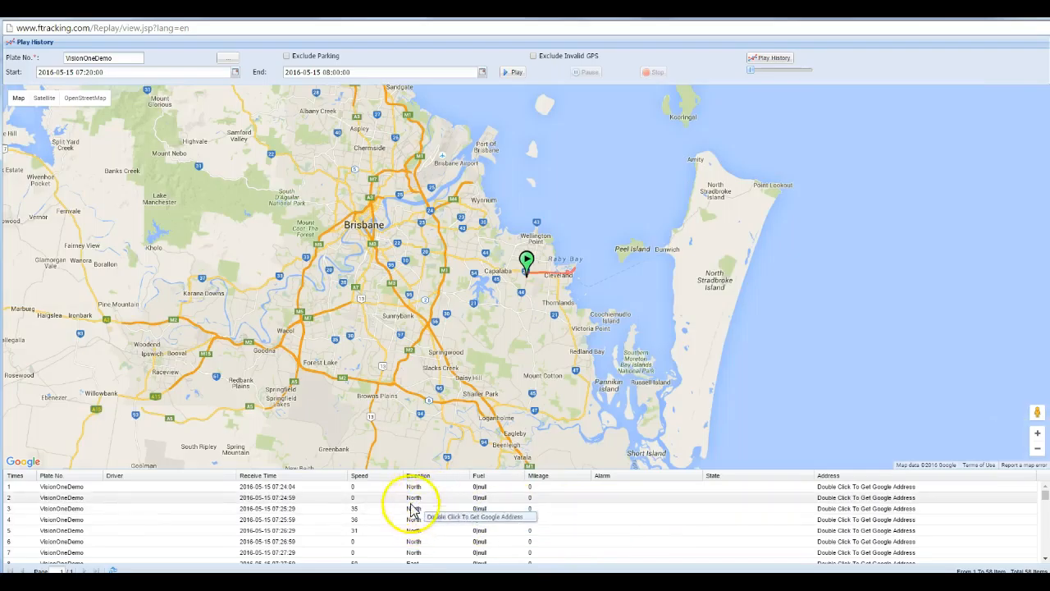
{"action": "scroll", "coordinate": [532, 284], "scroll_direction": "up", "scroll_amount": 3}
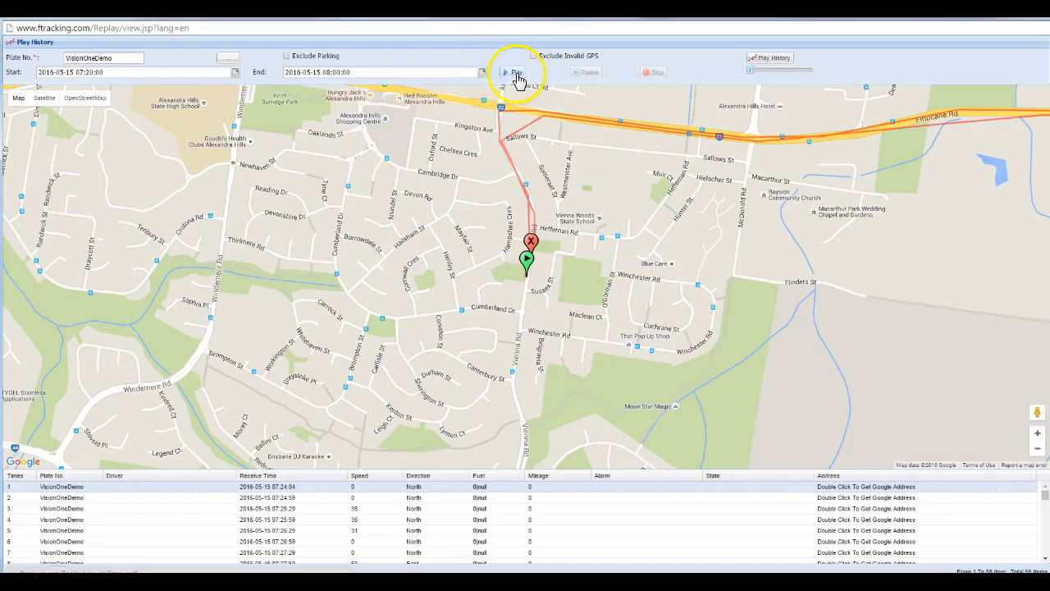
{"action": "left_click", "coordinate": [512, 77]}
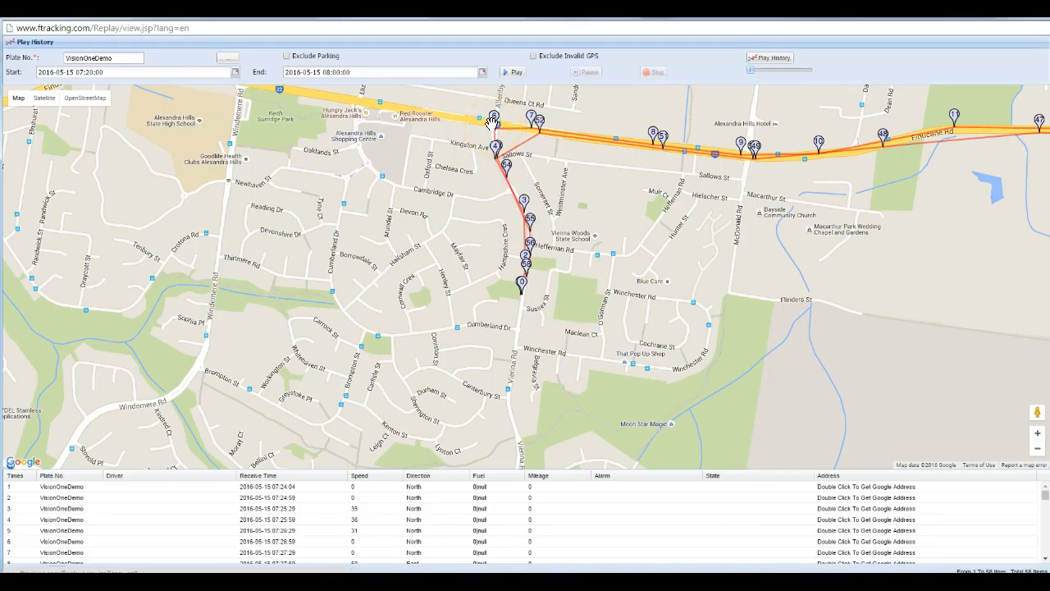
Get the Google address of record 6 and examine waypoint 6 at the Vienna Rd and Finucane Rd intersection.
{"action": "left_click", "coordinate": [355, 491]}
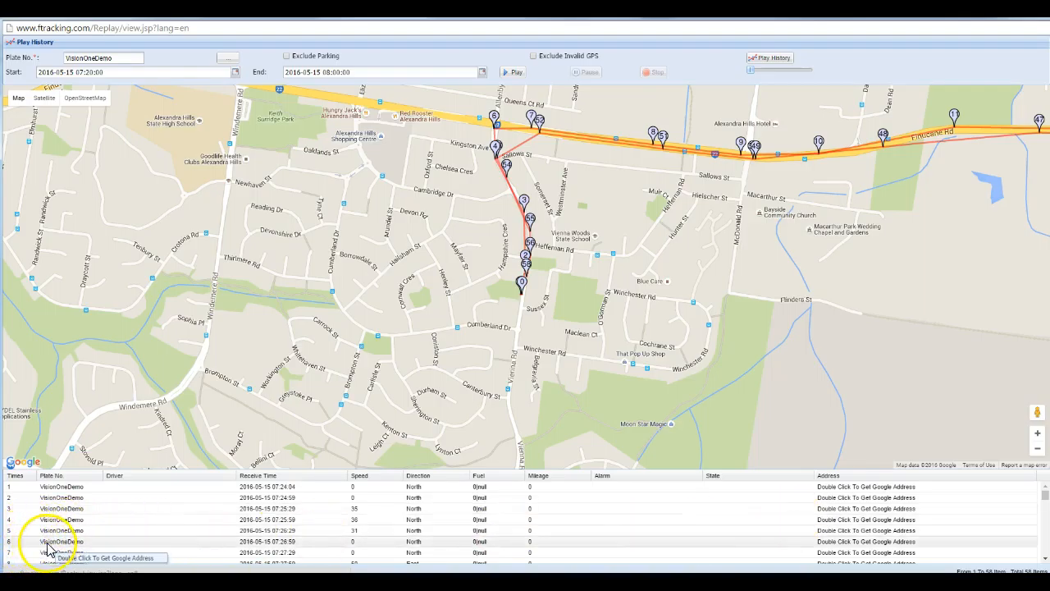
{"action": "double_click", "coordinate": [843, 543]}
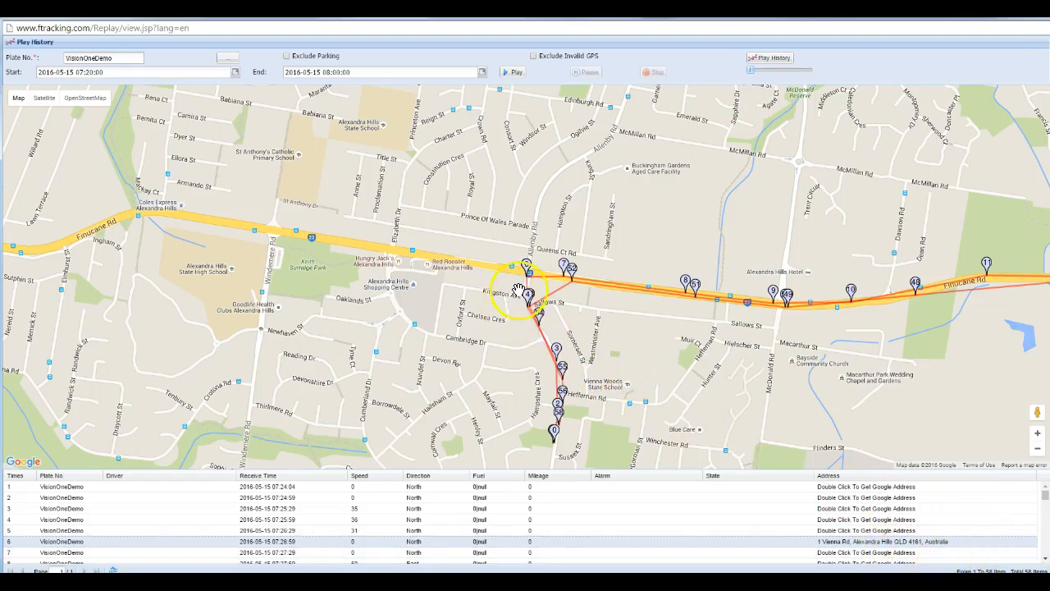
{"action": "scroll", "coordinate": [518, 291], "scroll_direction": "up", "scroll_amount": 2}
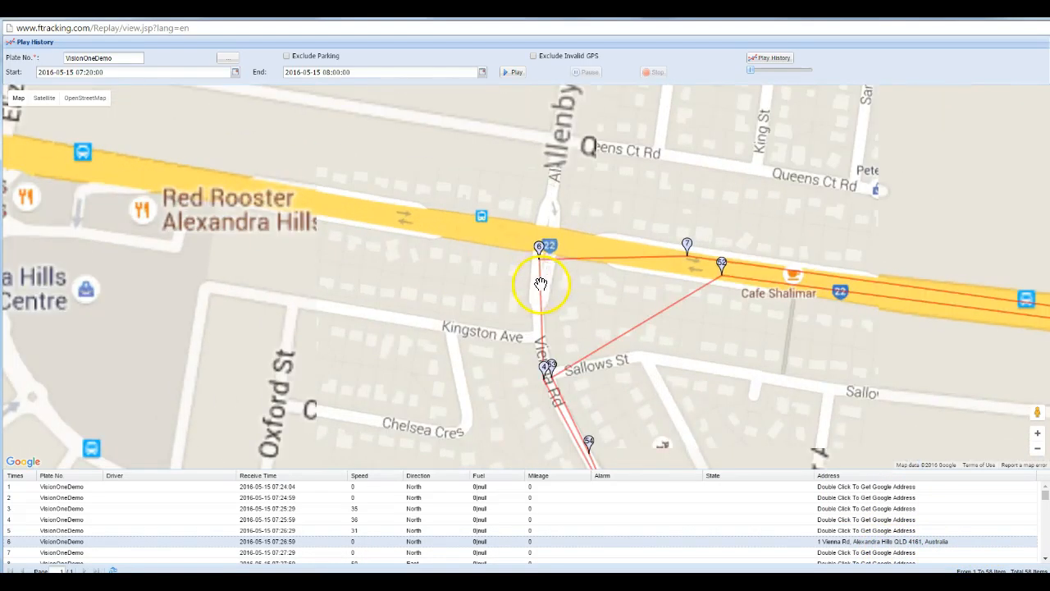
{"action": "scroll", "coordinate": [541, 284], "scroll_direction": "up", "scroll_amount": 1}
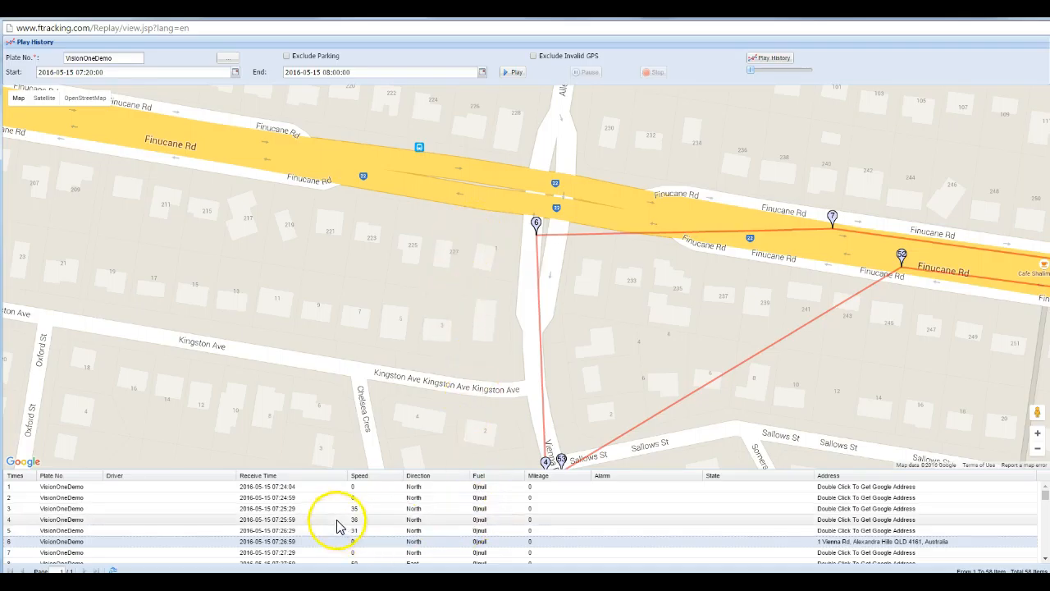
Get the Google address of record 15, review the full route on the map, and close the play history window.
{"action": "scroll", "coordinate": [345, 525], "scroll_direction": "down", "scroll_amount": 3}
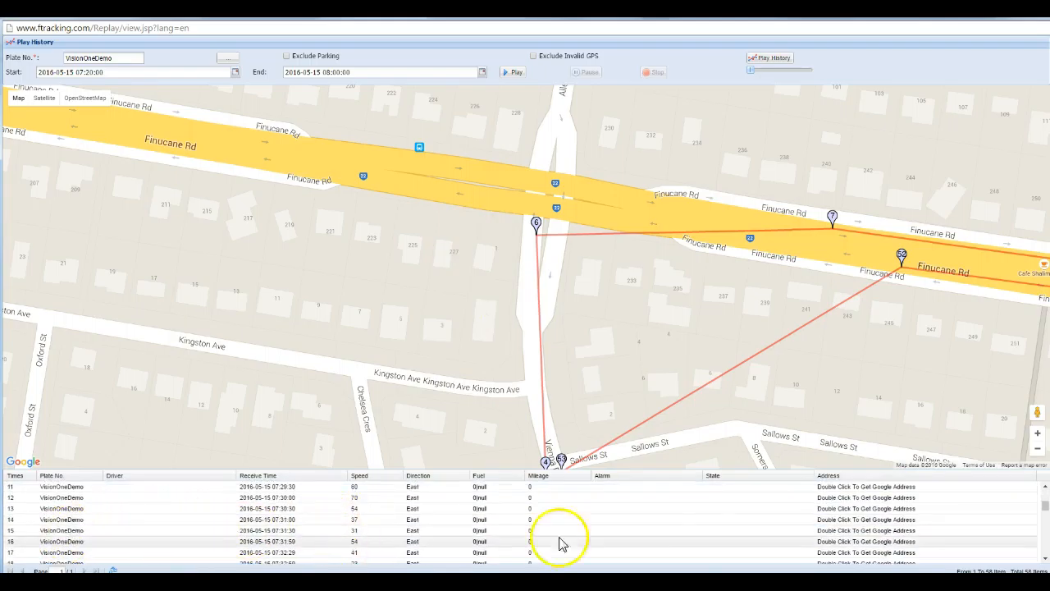
{"action": "double_click", "coordinate": [863, 531]}
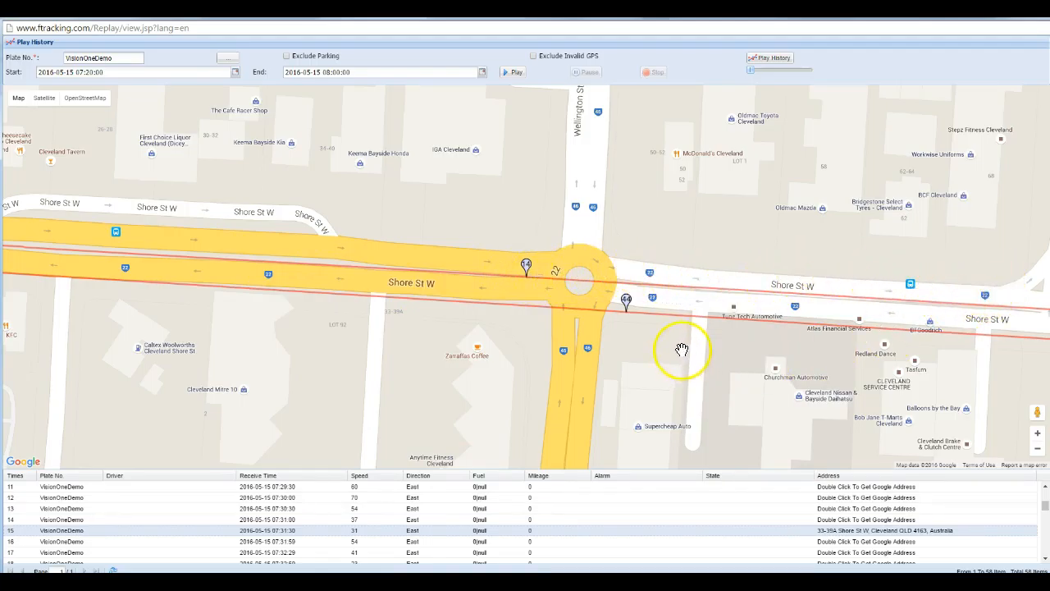
{"action": "scroll", "coordinate": [682, 348], "scroll_direction": "down", "scroll_amount": 5}
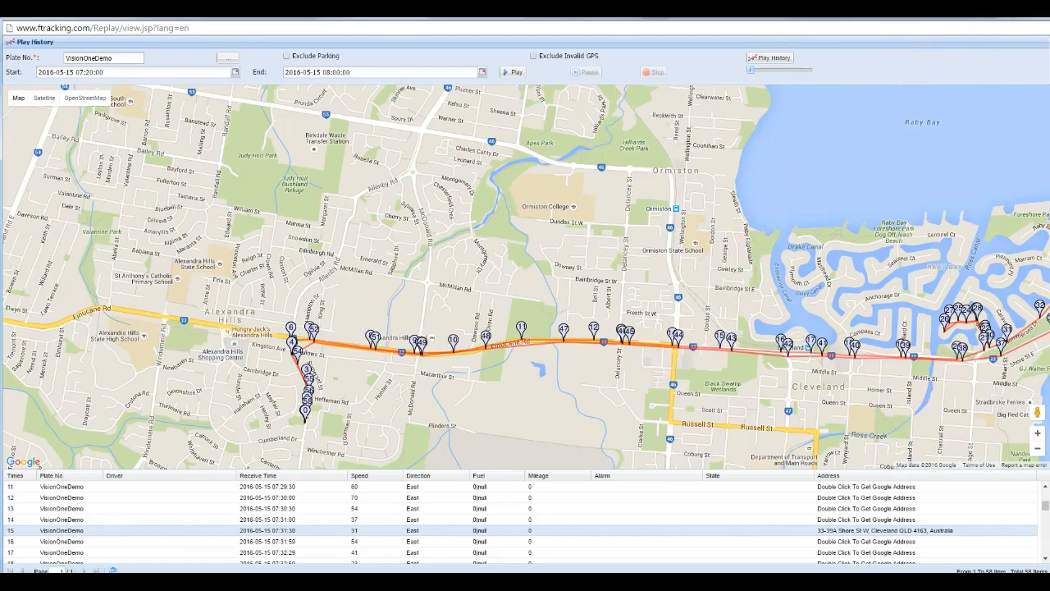
{"action": "left_click", "coordinate": [1042, 8]}
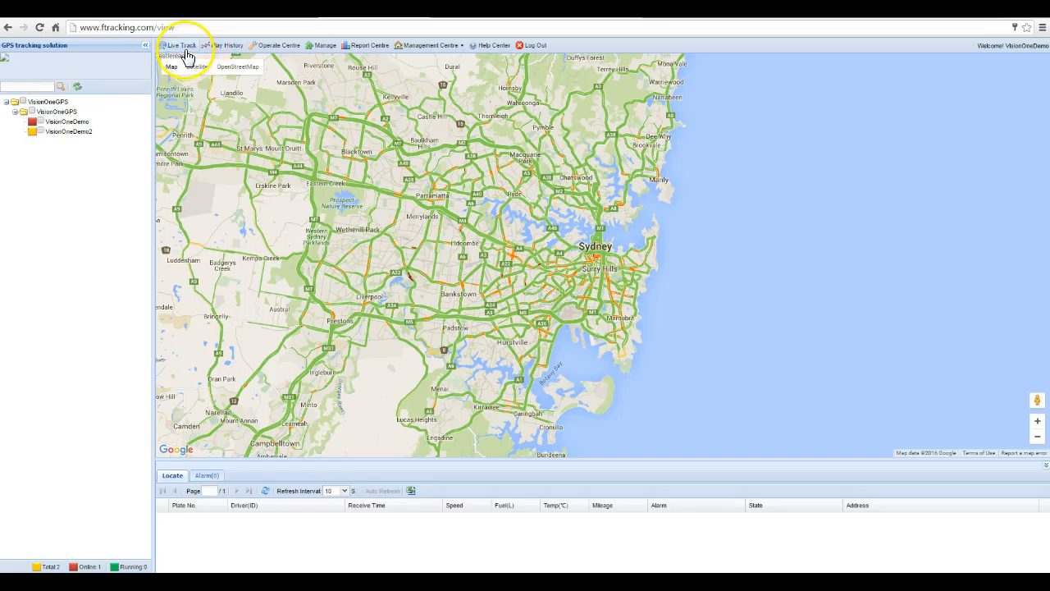
Locate VisionOneDemo on the main map and open the details popup of its vehicle marker.
{"action": "left_click", "coordinate": [39, 123]}
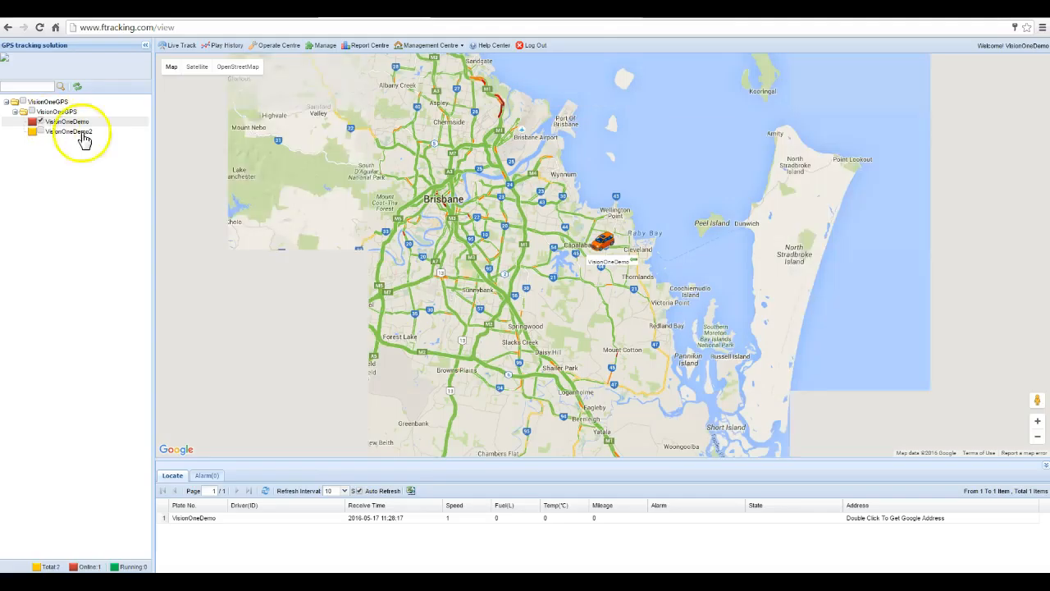
{"action": "left_click", "coordinate": [607, 258]}
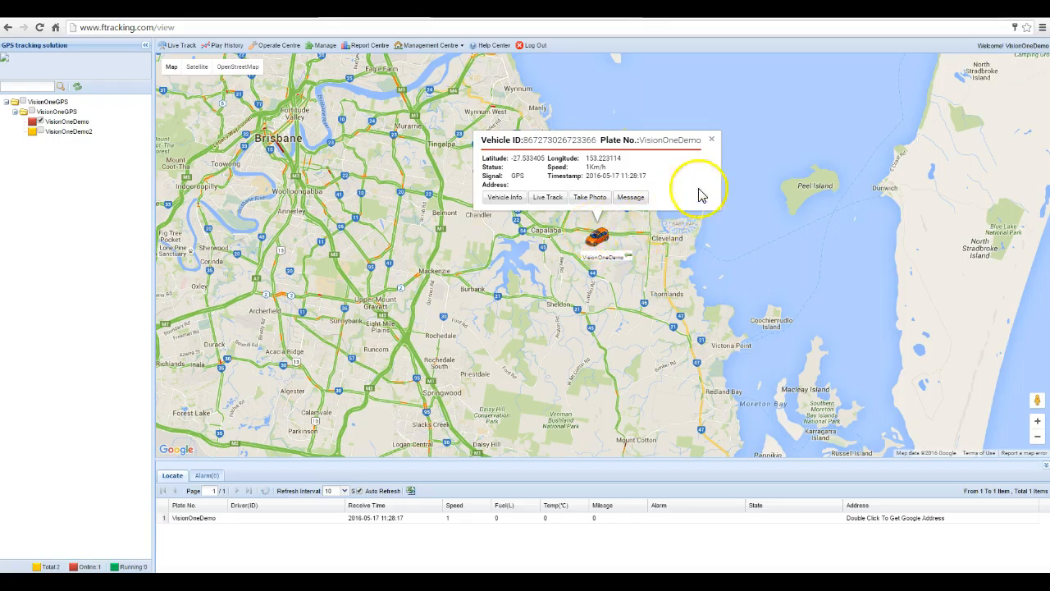
{"action": "left_click", "coordinate": [603, 238]}
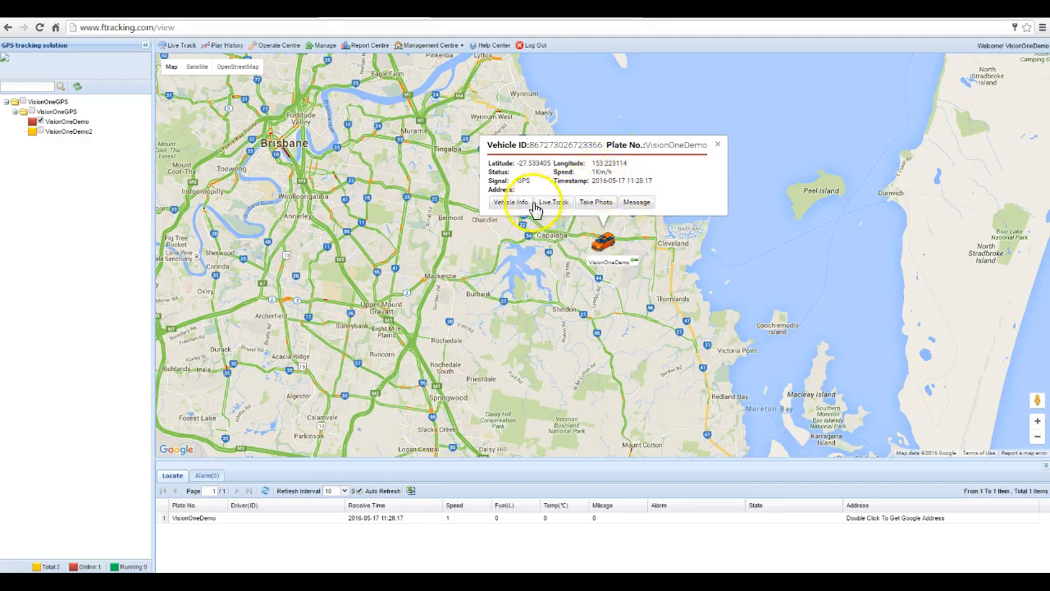
{"action": "left_click", "coordinate": [601, 241]}
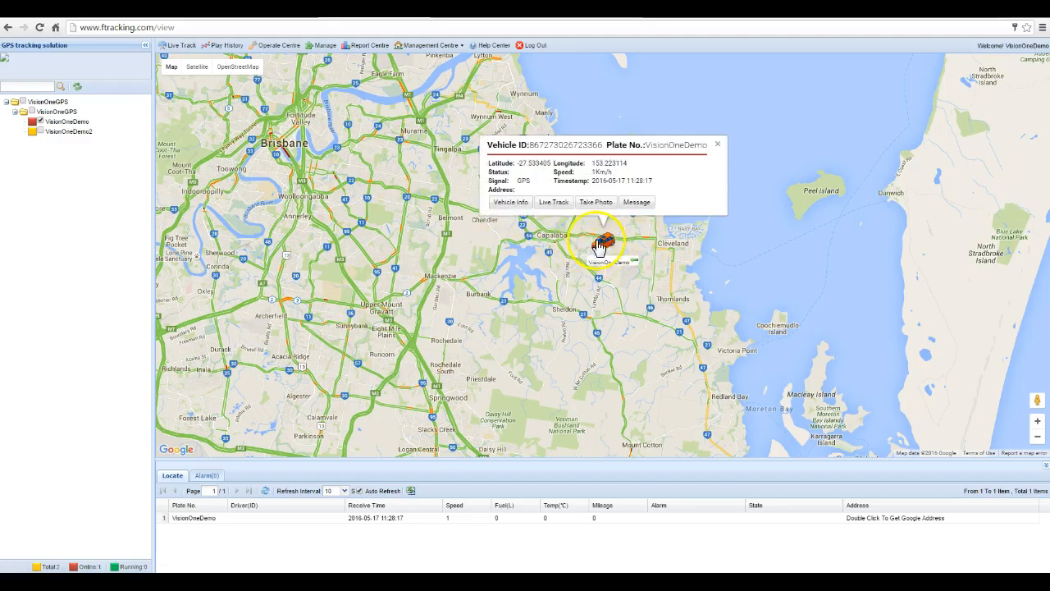
Review VisionOneDemo's vehicle information from the map popup and close the Edit Vehicle dialog without saving.
{"action": "left_click", "coordinate": [502, 203]}
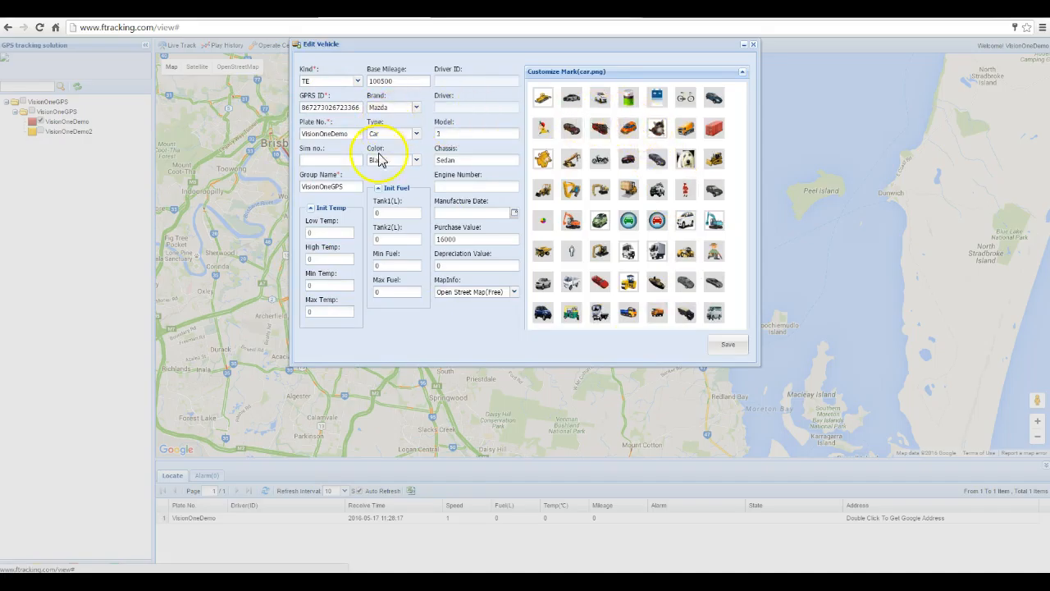
{"action": "left_click", "coordinate": [753, 46]}
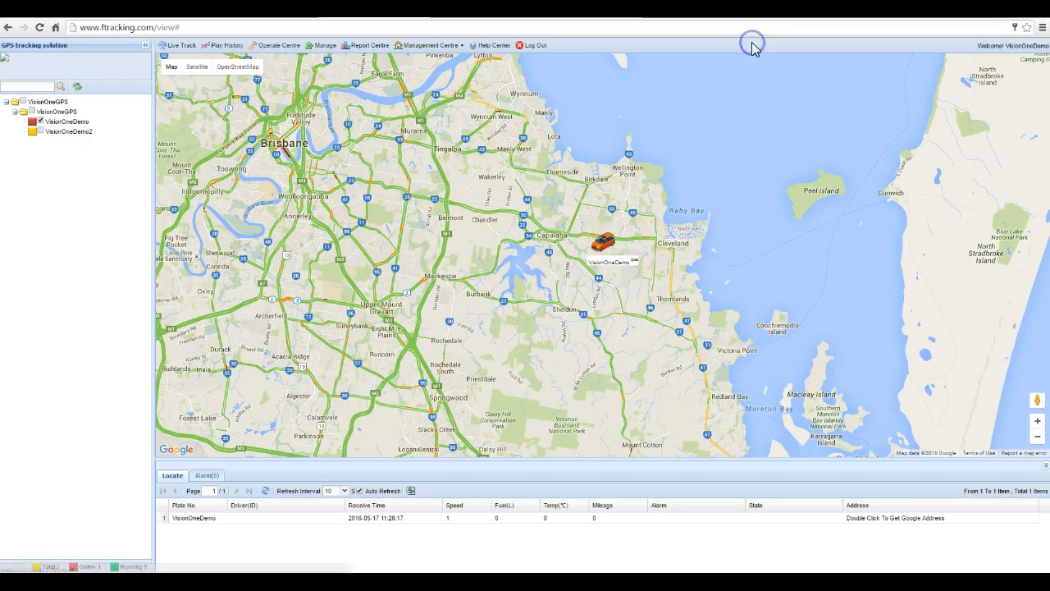
{"action": "left_click", "coordinate": [603, 246]}
{"action": "left_click", "coordinate": [511, 201]}
{"action": "left_click", "coordinate": [753, 45]}
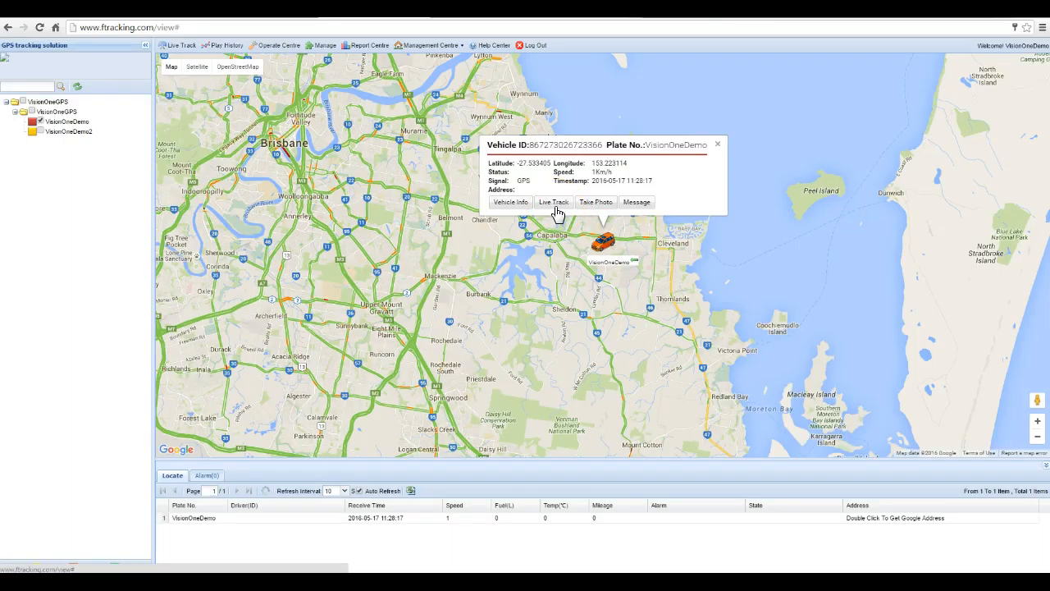
Open Live Track for VisionOneDemo from its map popup, start the live tracking, and return to the main map.
{"action": "left_click", "coordinate": [605, 243]}
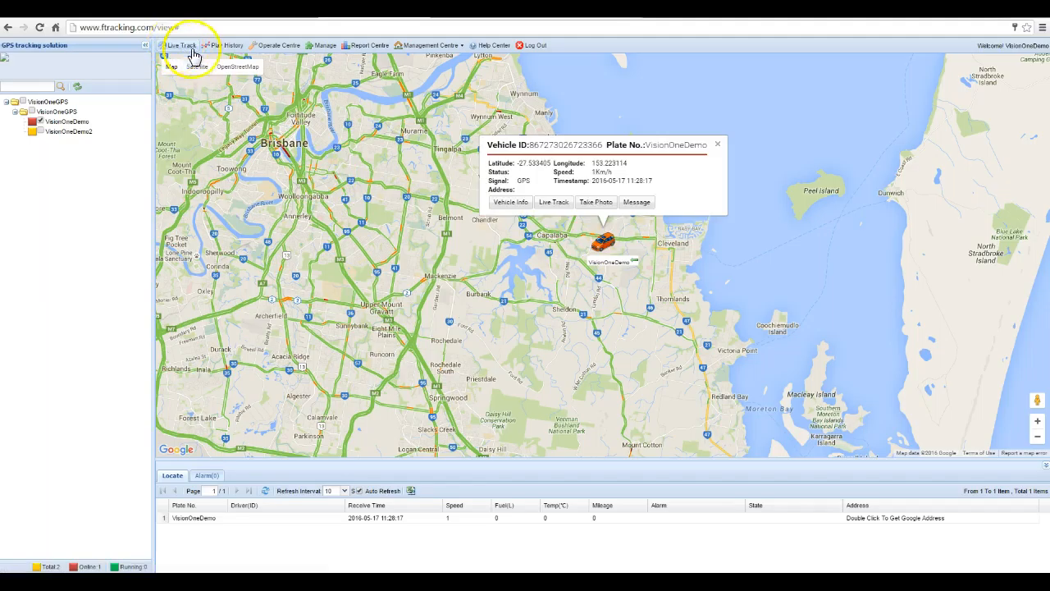
{"action": "left_click", "coordinate": [553, 207]}
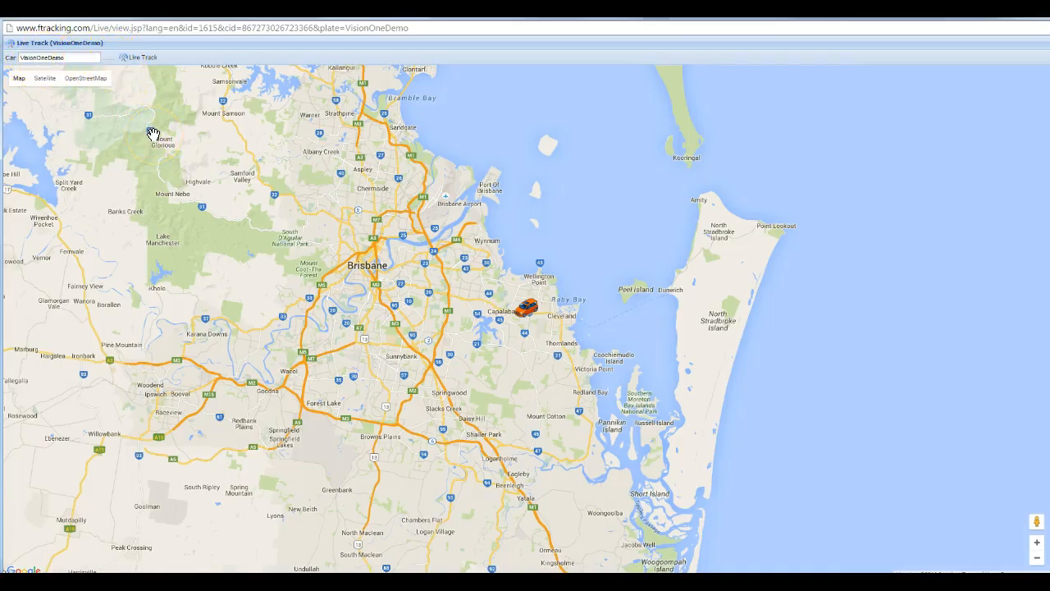
{"action": "left_click", "coordinate": [137, 61]}
{"action": "left_click", "coordinate": [137, 61]}
{"action": "left_click", "coordinate": [543, 338]}
{"action": "left_click", "coordinate": [984, 77]}
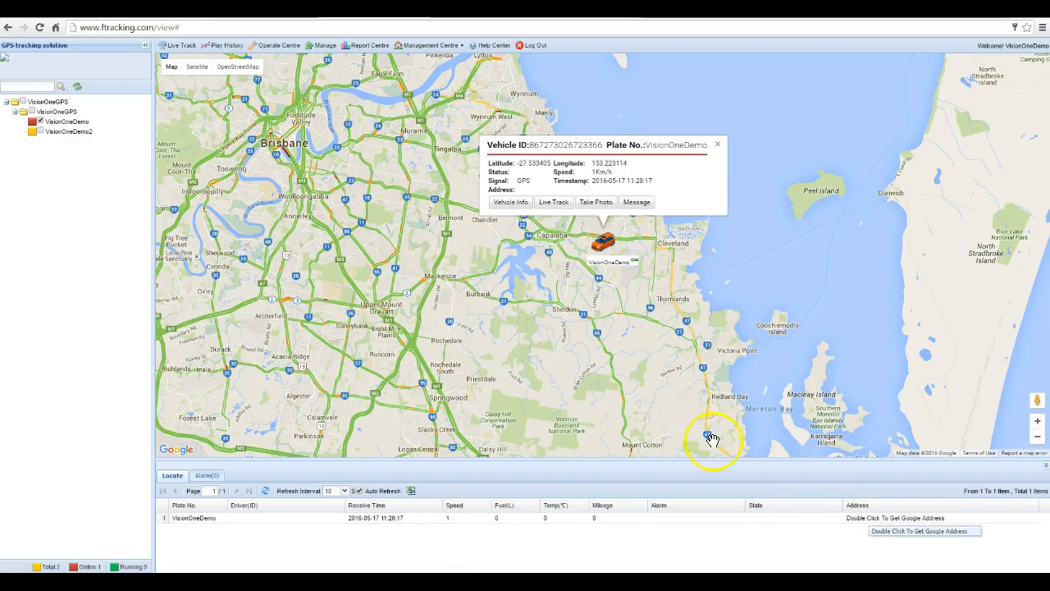
Close VisionOneDemo's details popup on the map and check the online vehicles.
{"action": "left_click", "coordinate": [464, 318]}
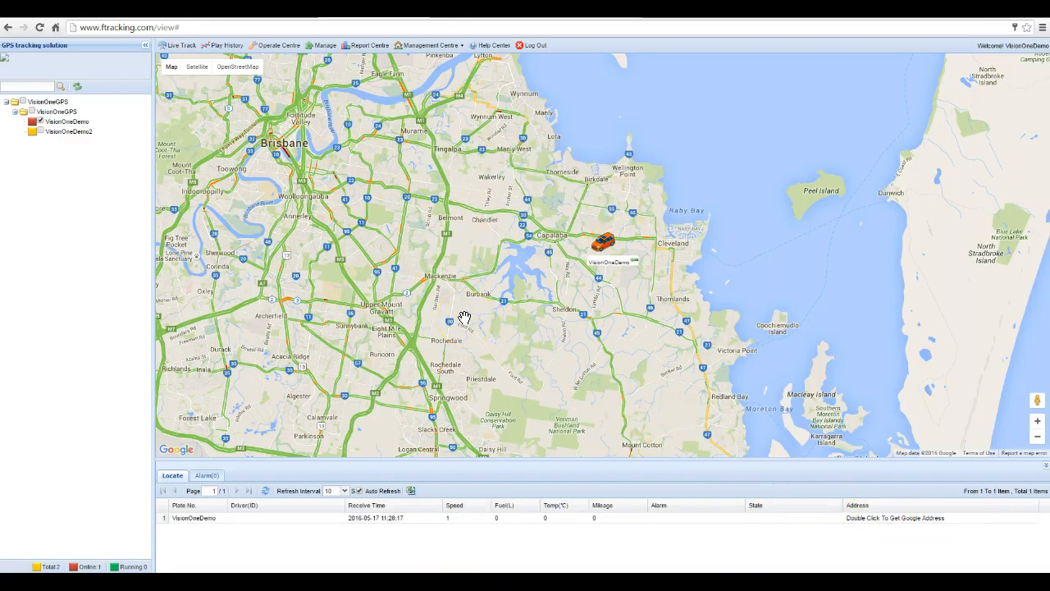
{"action": "left_click", "coordinate": [575, 287]}
{"action": "left_click", "coordinate": [73, 567]}
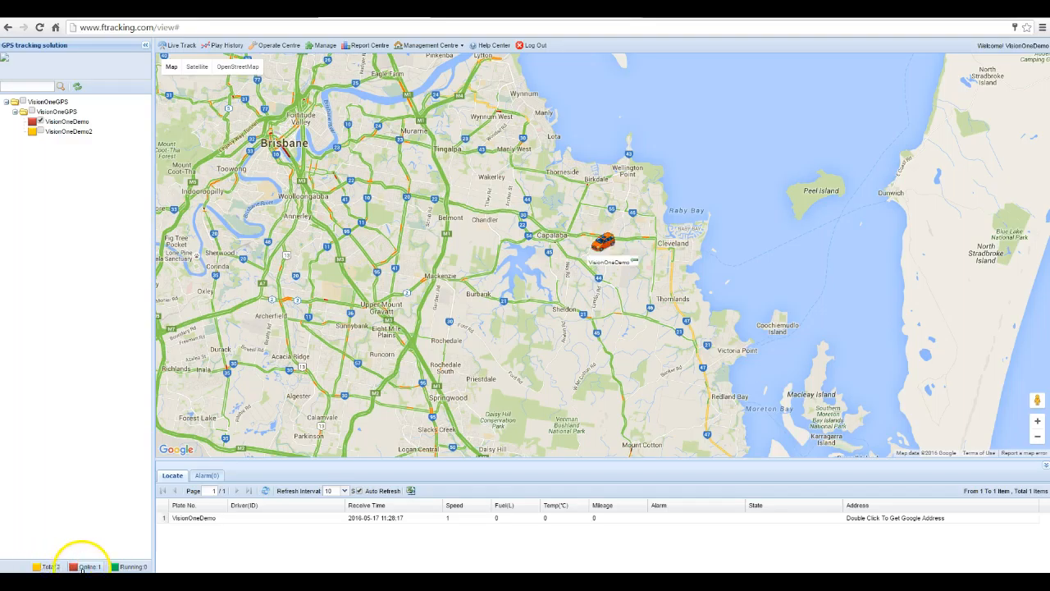